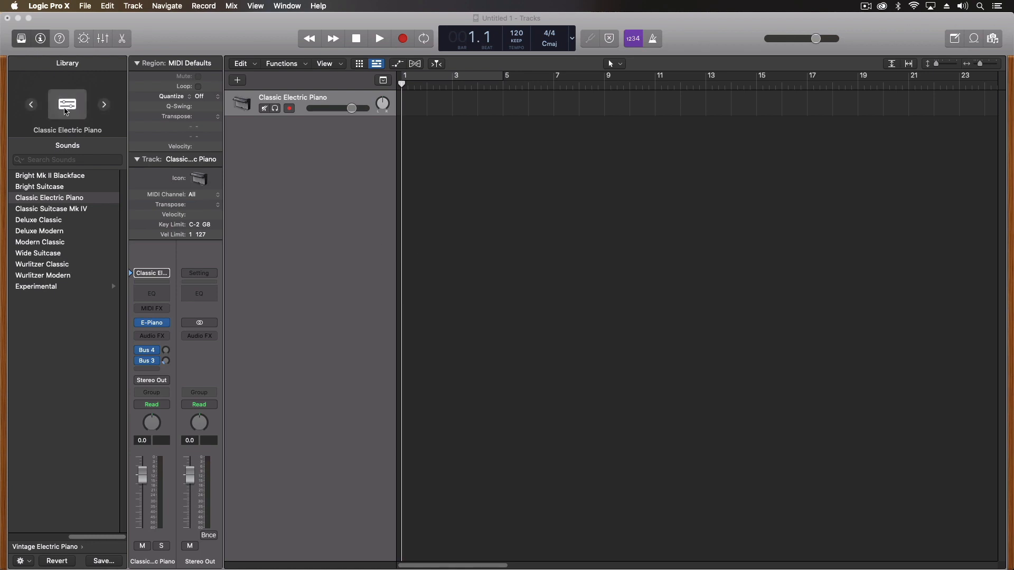
Hide and re-show the Library panel and the Inspector
{"action": "left_click", "coordinate": [21, 39]}
{"action": "left_click", "coordinate": [21, 38]}
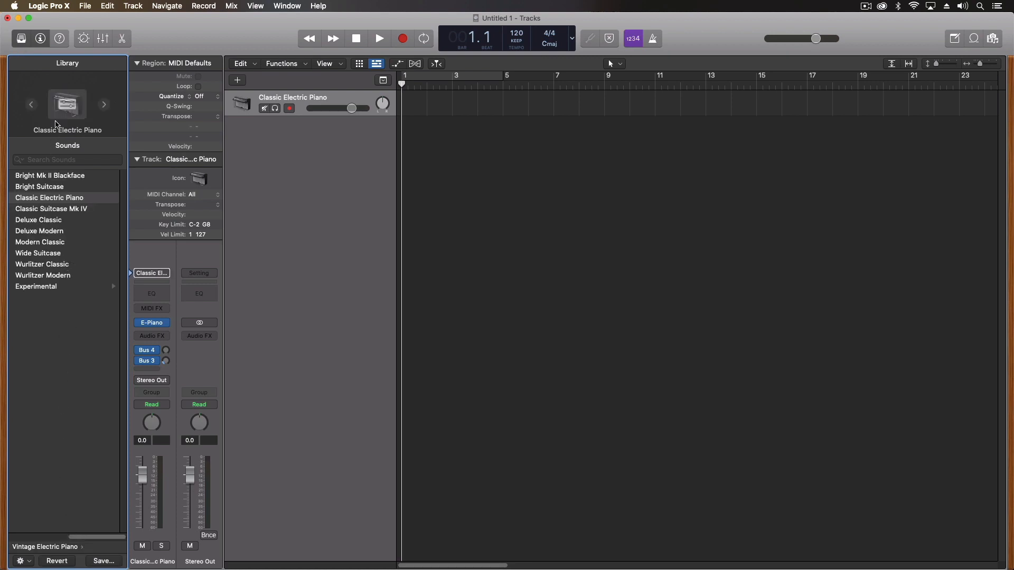
{"action": "left_click", "coordinate": [42, 35]}
{"action": "left_click", "coordinate": [42, 35]}
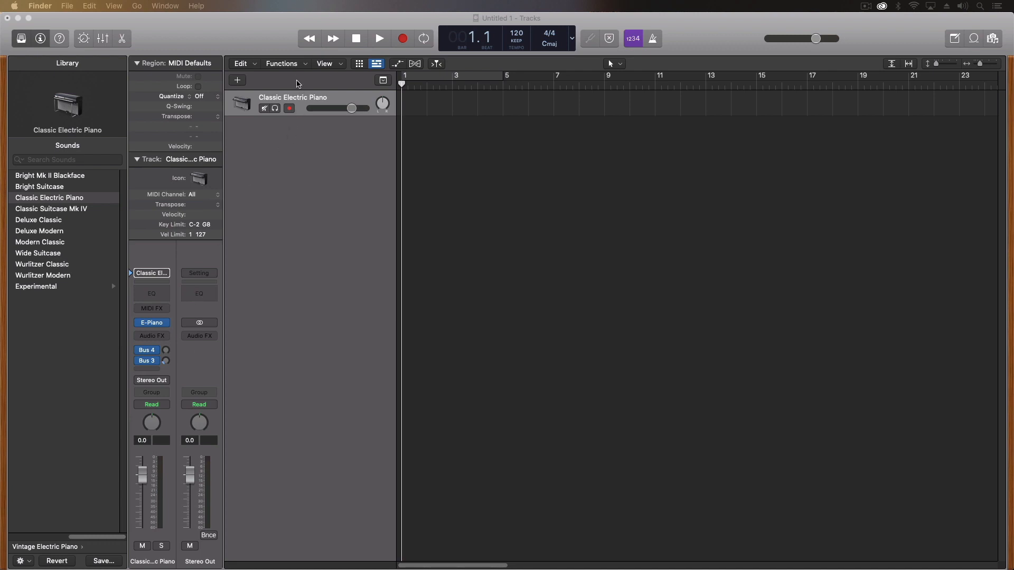
Open the project note pad on track notes, then view the Apple Loops and media browsers
{"action": "left_click", "coordinate": [955, 40]}
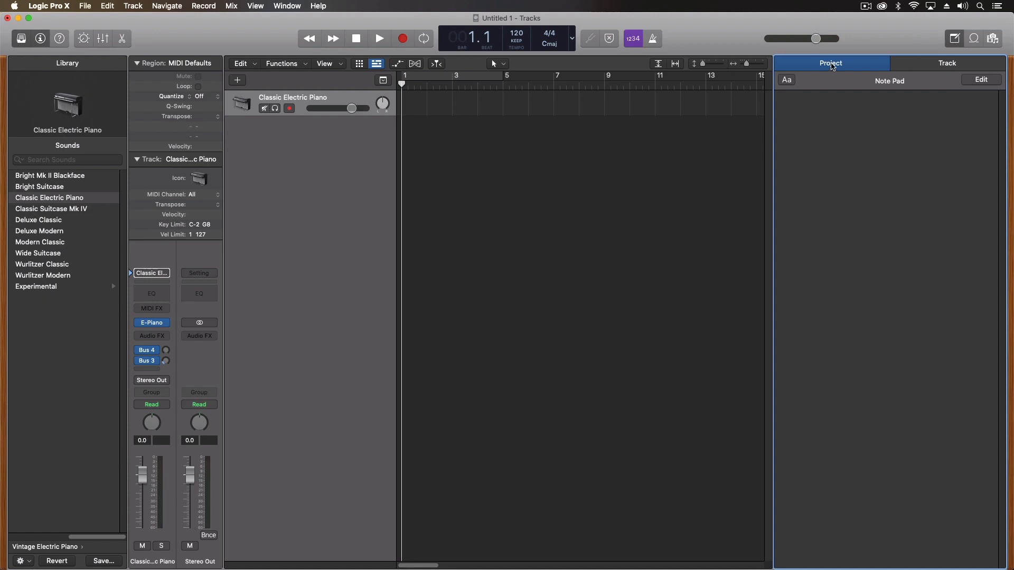
{"action": "left_click", "coordinate": [945, 64]}
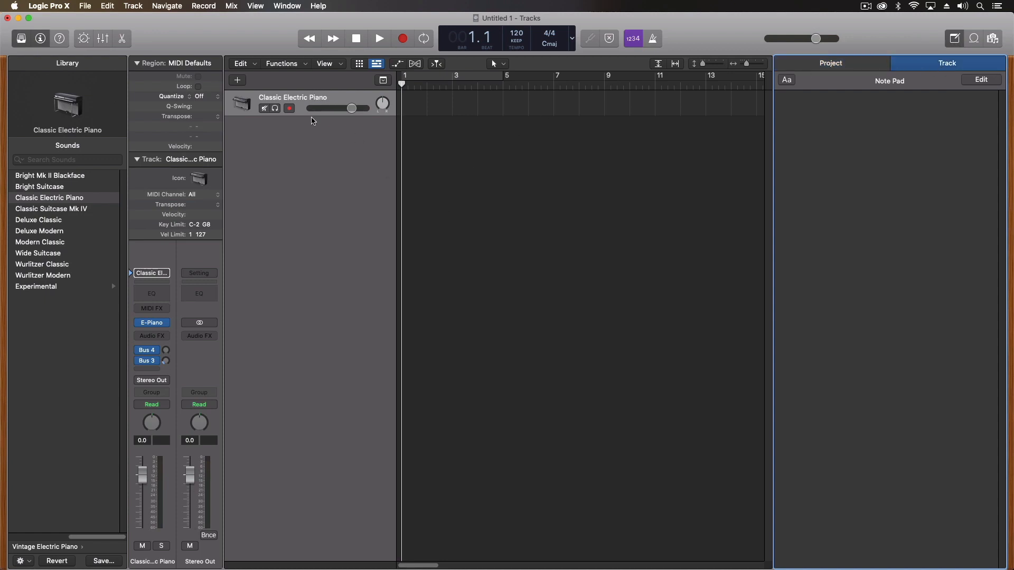
{"action": "left_click", "coordinate": [974, 38]}
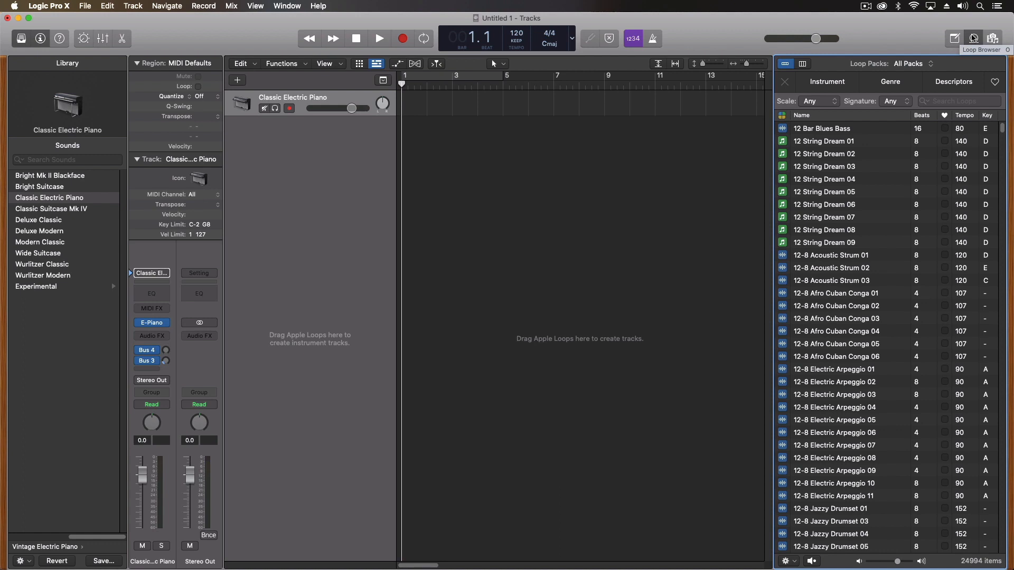
{"action": "left_click", "coordinate": [992, 41]}
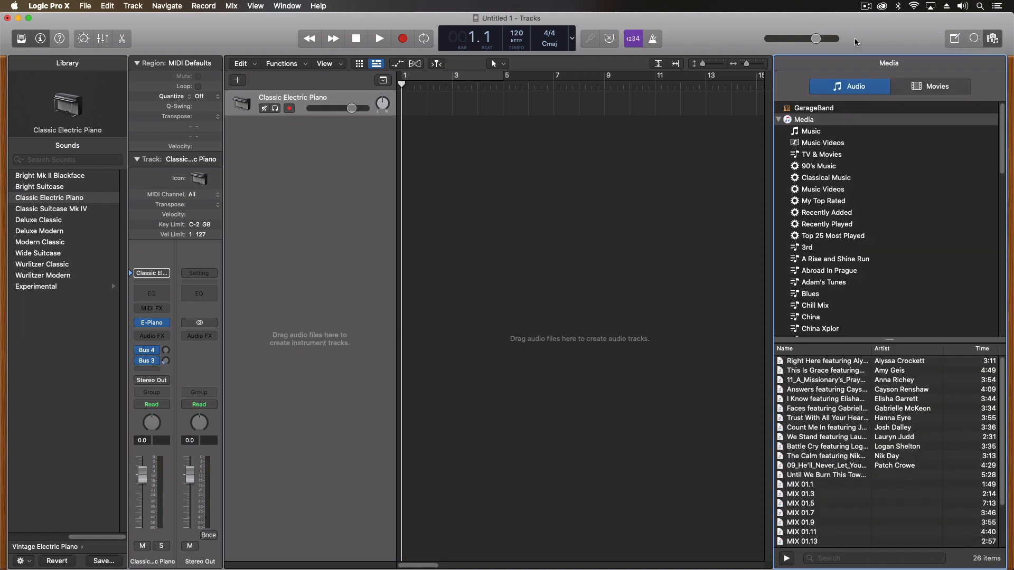
{"action": "left_click", "coordinate": [992, 38]}
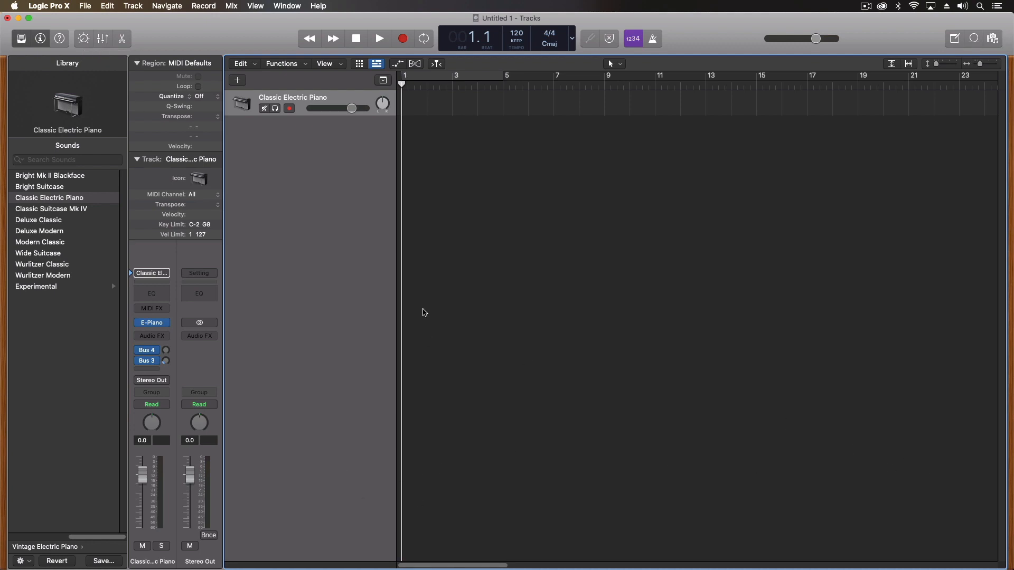
Show the piano's Smart Controls, then the Mixer and Piano Roll, and close the editor pane
{"action": "left_click", "coordinate": [84, 39]}
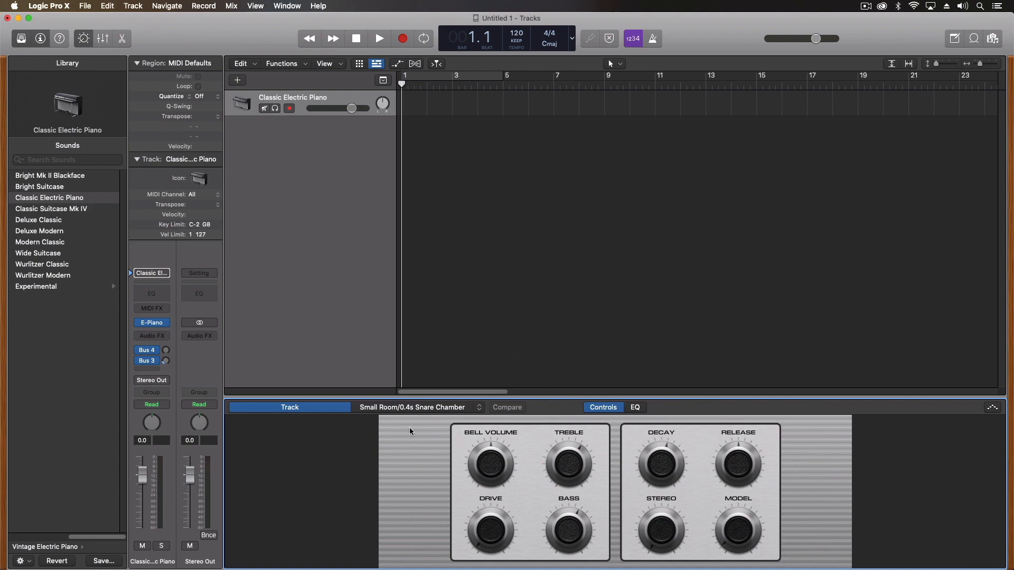
{"action": "left_click", "coordinate": [105, 40]}
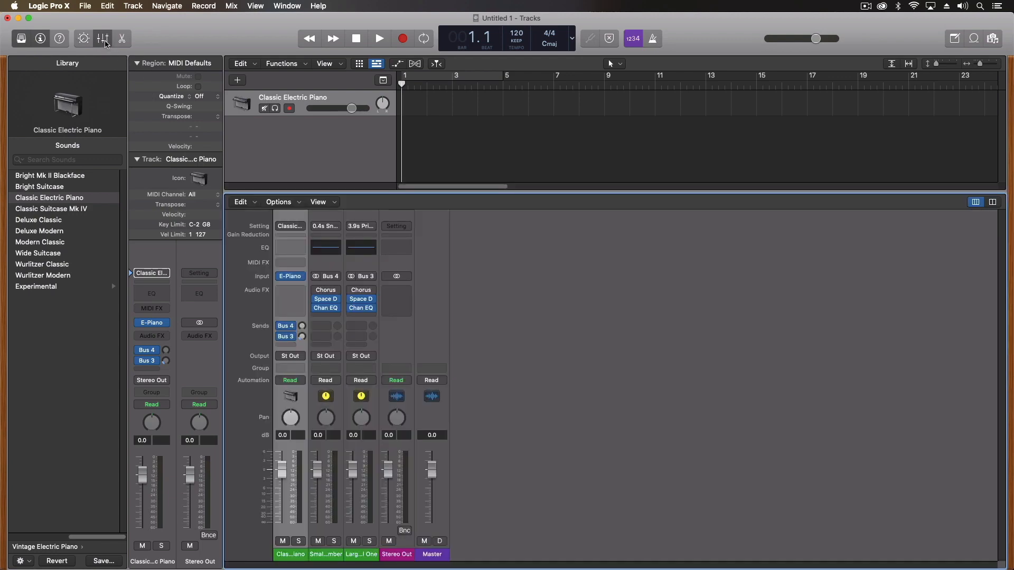
{"action": "left_click", "coordinate": [121, 38]}
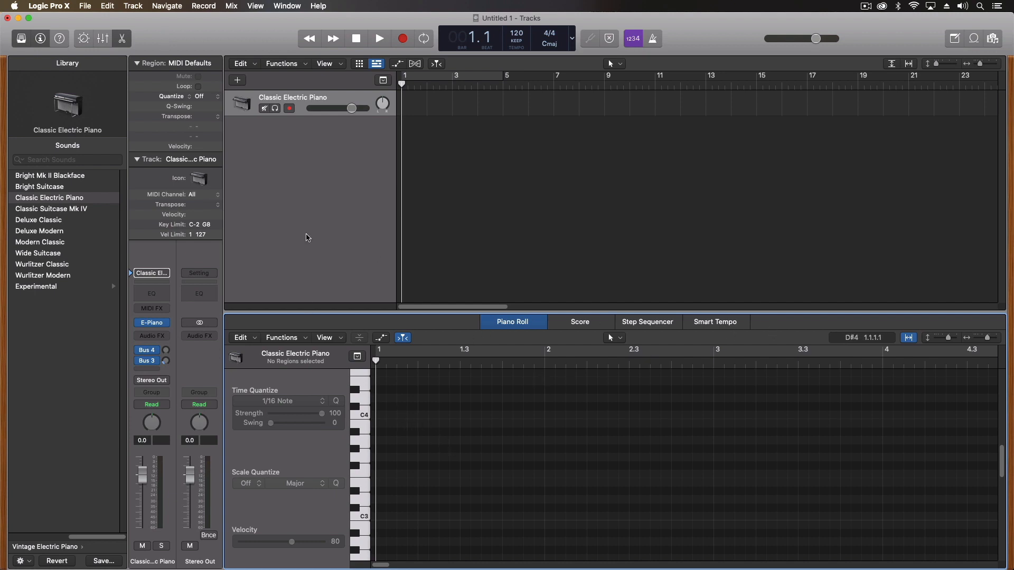
{"action": "left_click", "coordinate": [122, 39]}
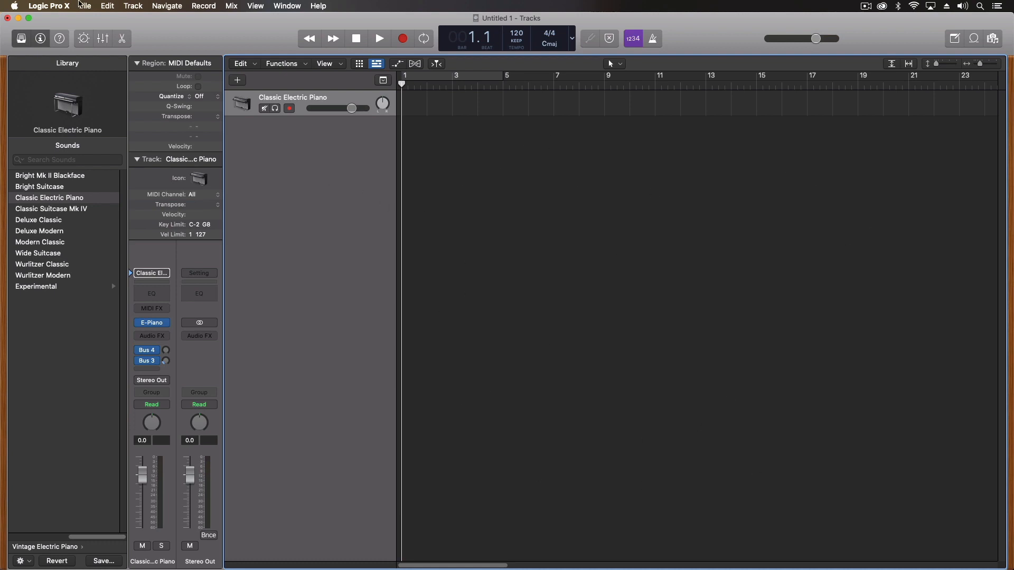
Turn on Show Advanced Tools with Enable All in Preferences, then close Preferences
{"action": "left_click", "coordinate": [52, 6]}
{"action": "mouse_move", "coordinate": [79, 41]}
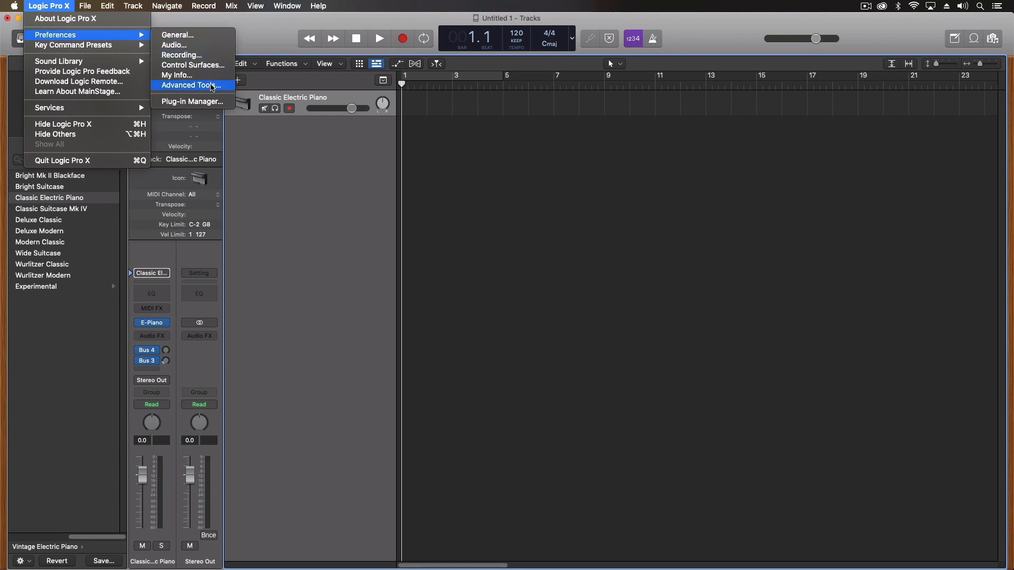
{"action": "left_click", "coordinate": [211, 85]}
{"action": "left_click", "coordinate": [325, 210]}
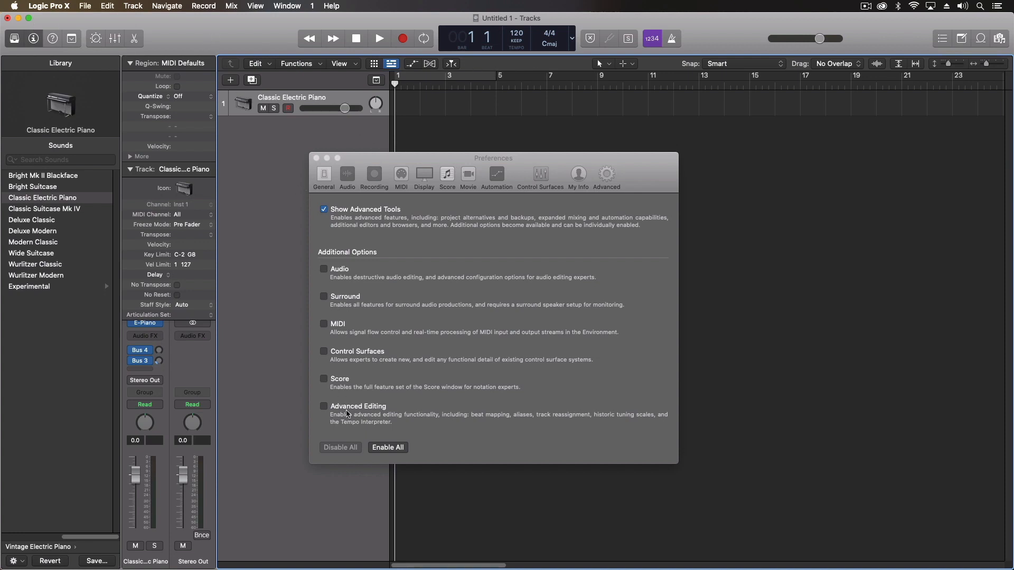
{"action": "left_click", "coordinate": [385, 448]}
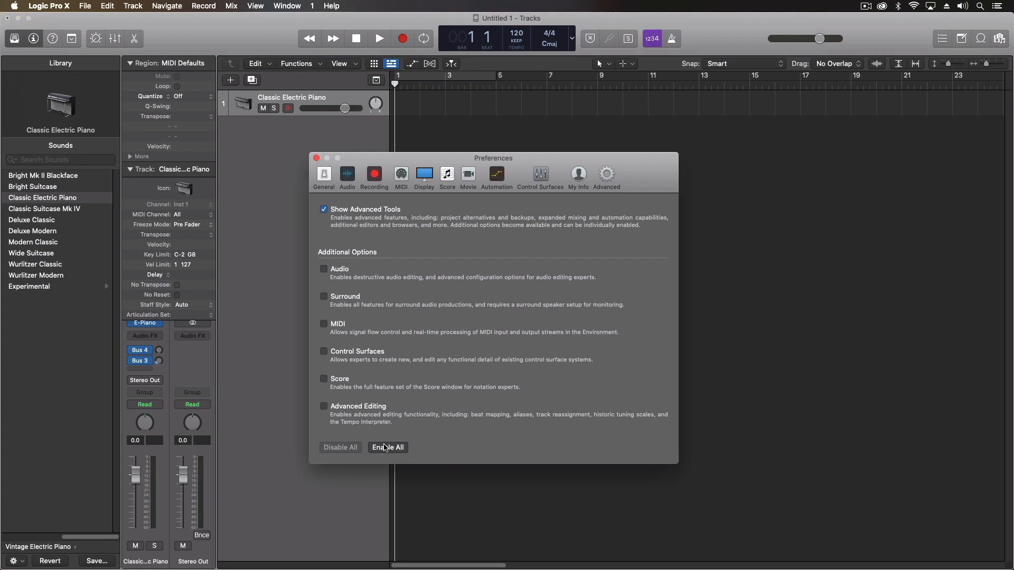
{"action": "left_click", "coordinate": [316, 158]}
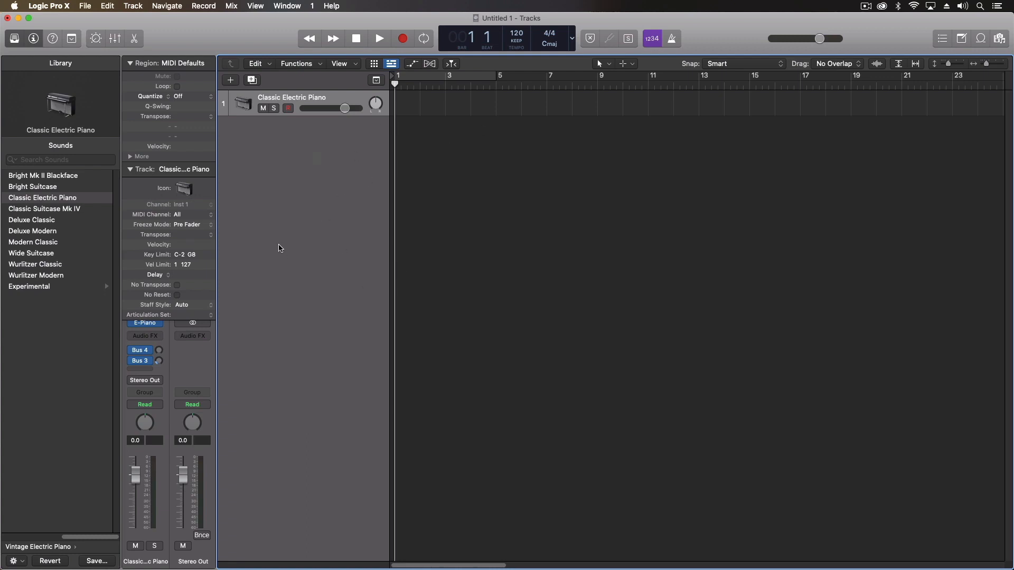
Collapse the Track inspector section and preview the LCD display mode choices
{"action": "left_click", "coordinate": [130, 169]}
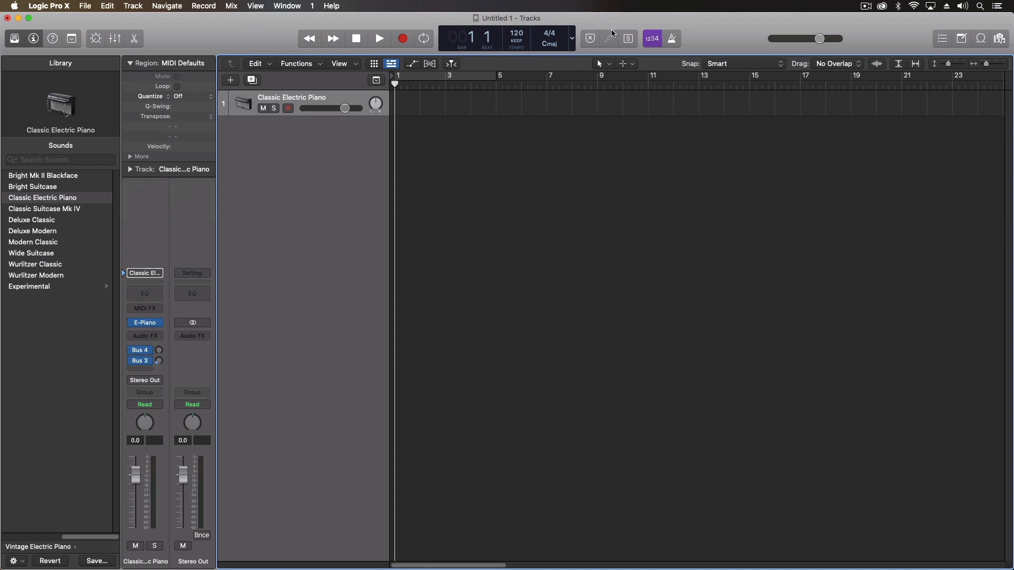
{"action": "left_click", "coordinate": [572, 38]}
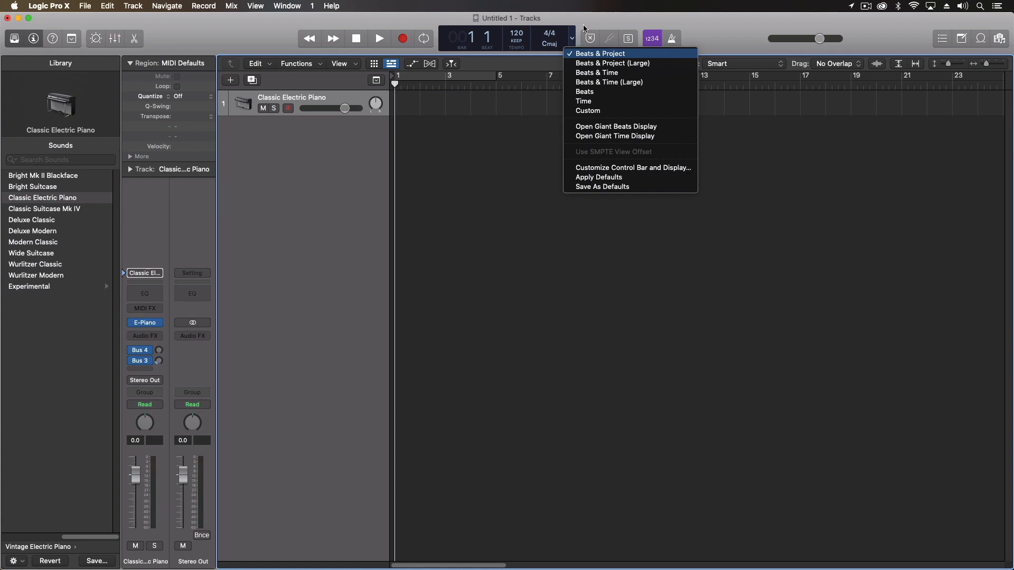
{"action": "left_click", "coordinate": [572, 40]}
{"action": "left_click", "coordinate": [573, 41]}
{"action": "left_click", "coordinate": [583, 24]}
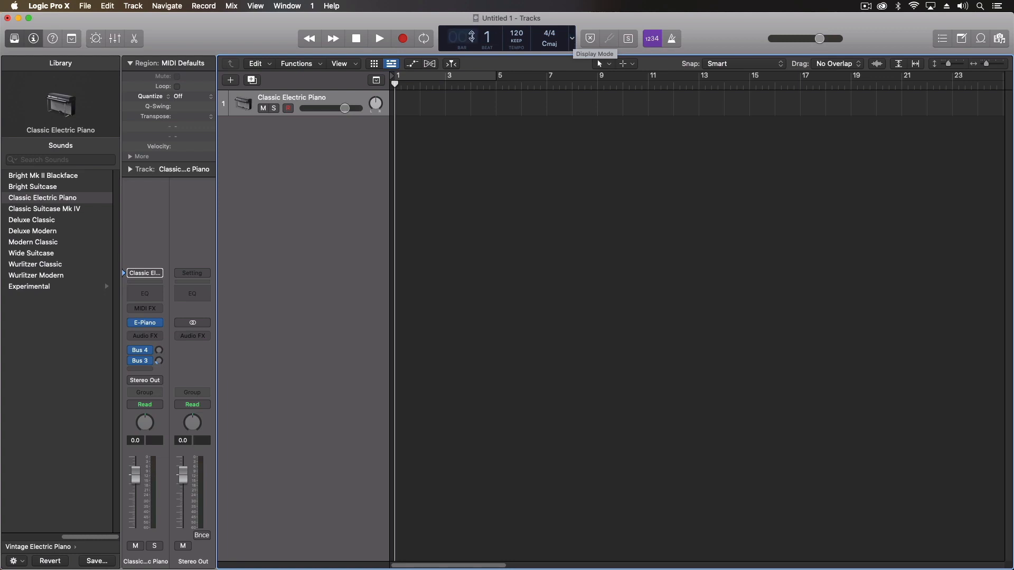
Cycle the LCD through Beats & Project (Large), Beats & Time, Beats & Time (Large), Beats, Time, ending on Custom
{"action": "left_click", "coordinate": [572, 40]}
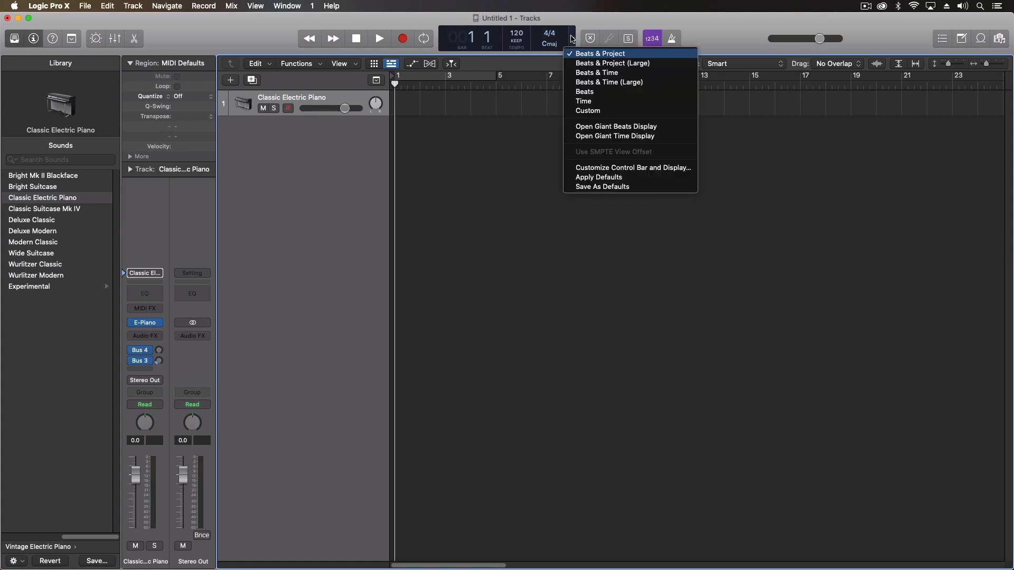
{"action": "left_click", "coordinate": [579, 64]}
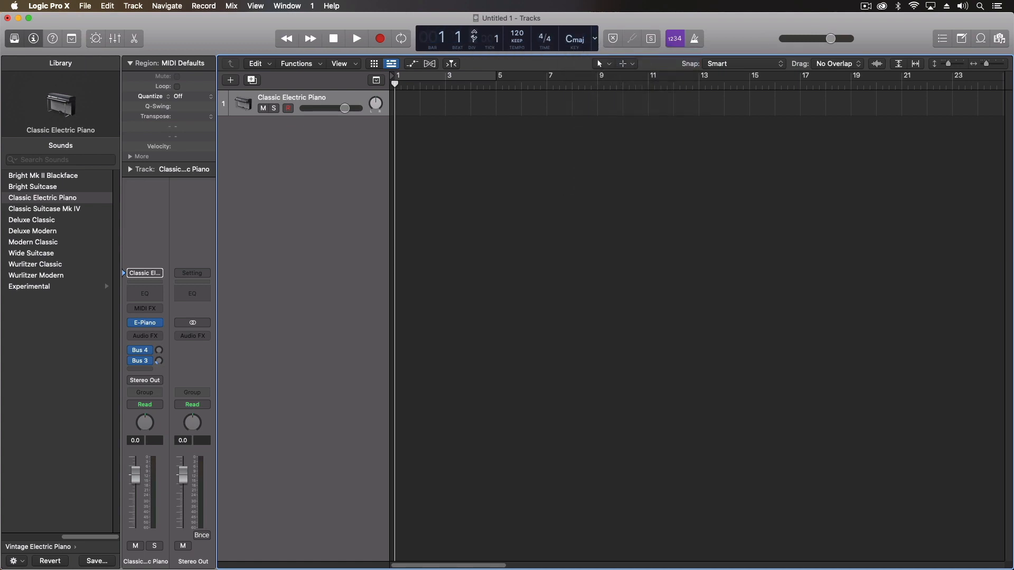
{"action": "left_click", "coordinate": [597, 41]}
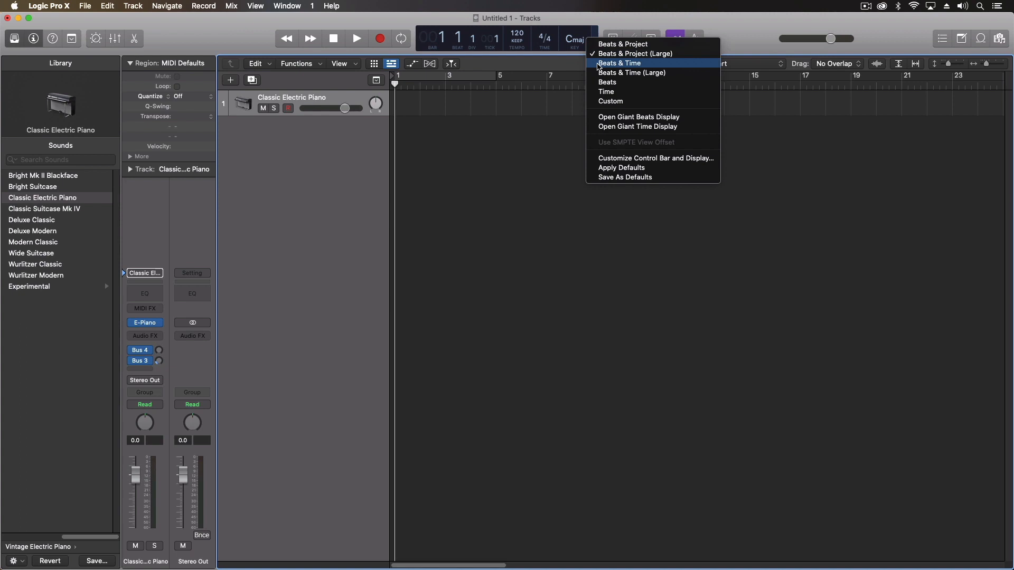
{"action": "left_click", "coordinate": [618, 63]}
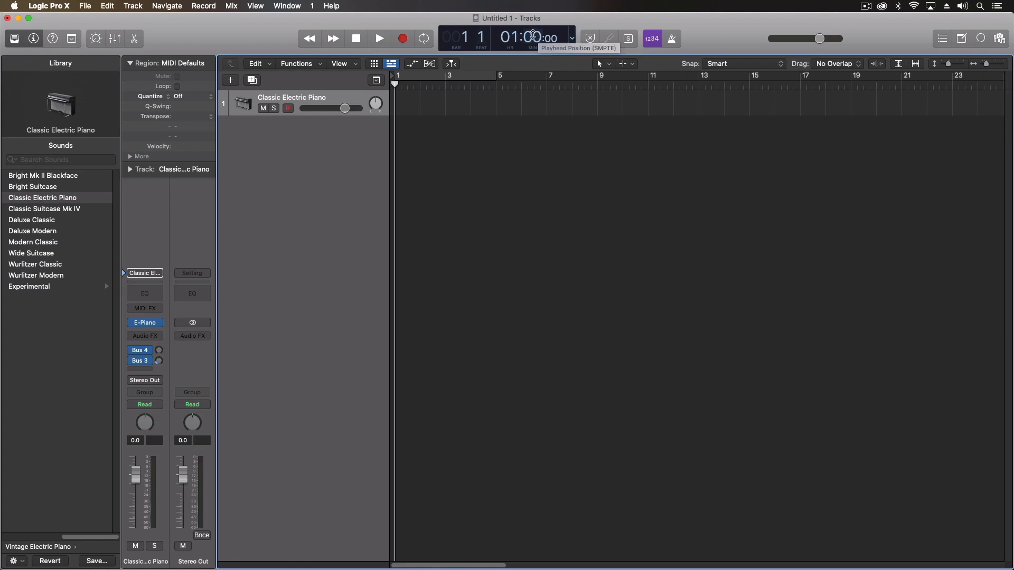
{"action": "left_click", "coordinate": [573, 38]}
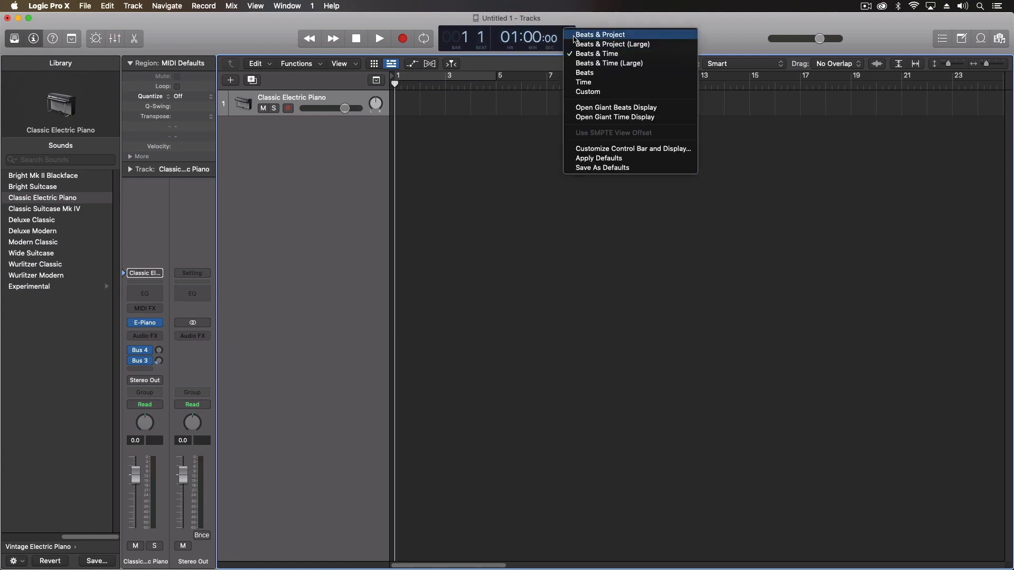
{"action": "left_click", "coordinate": [580, 63]}
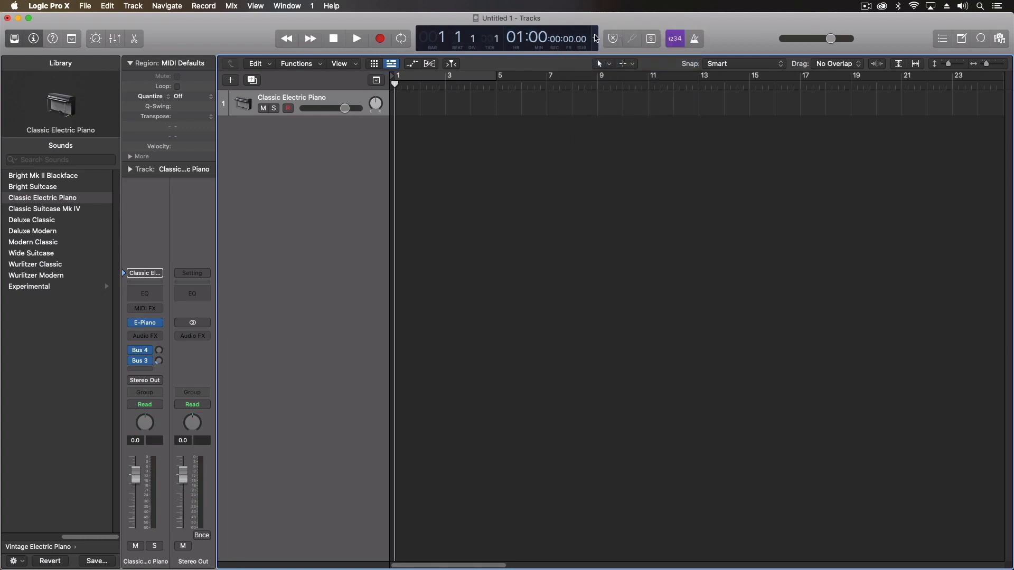
{"action": "left_click", "coordinate": [595, 38]}
{"action": "left_click", "coordinate": [603, 64]}
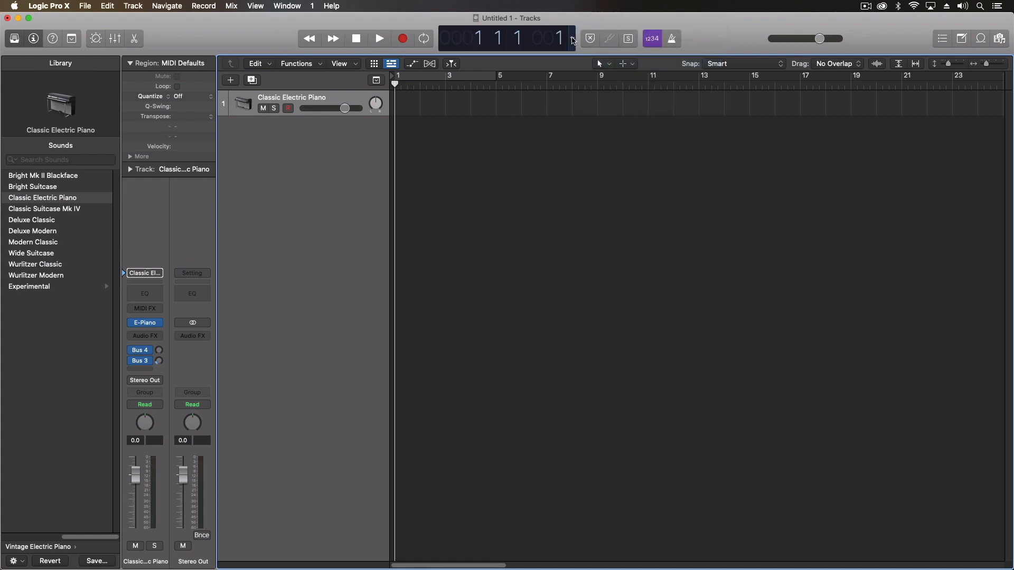
{"action": "left_click", "coordinate": [573, 40]}
{"action": "left_click", "coordinate": [581, 65]}
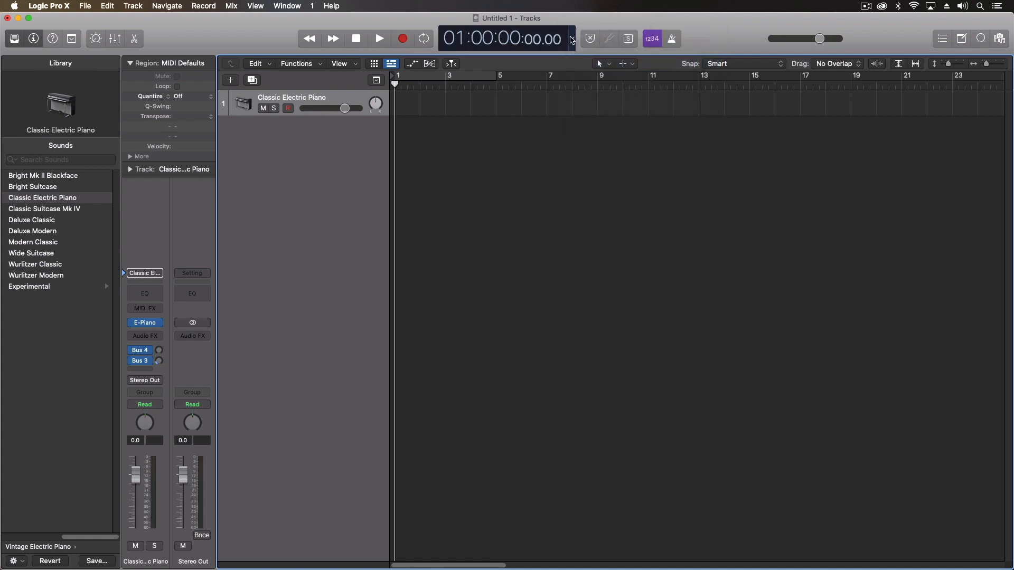
{"action": "left_click", "coordinate": [572, 41]}
{"action": "left_click", "coordinate": [579, 66]}
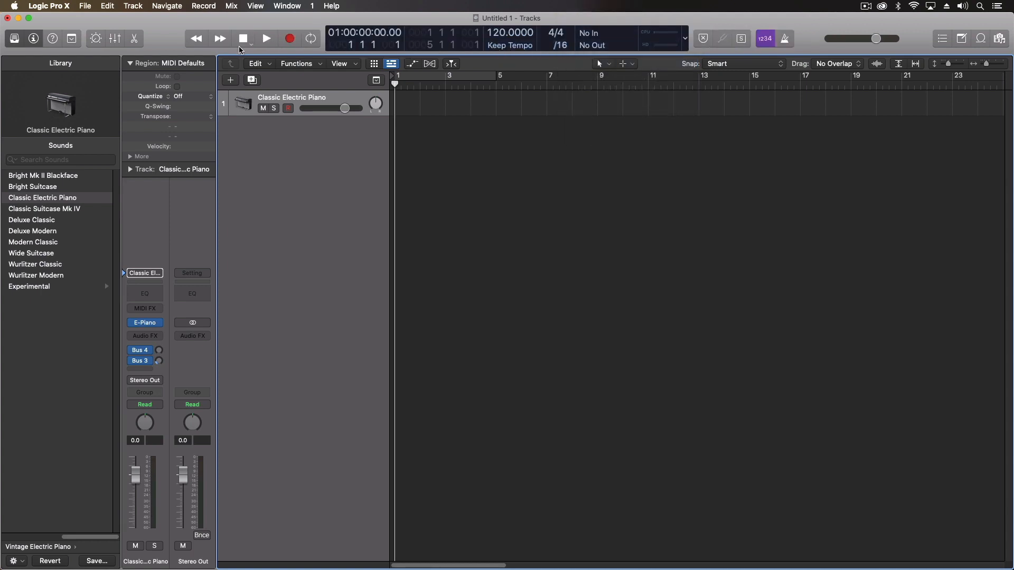
In Customize Control Bar and Display, enable Capture Recording under Transport
{"action": "right_click", "coordinate": [178, 44]}
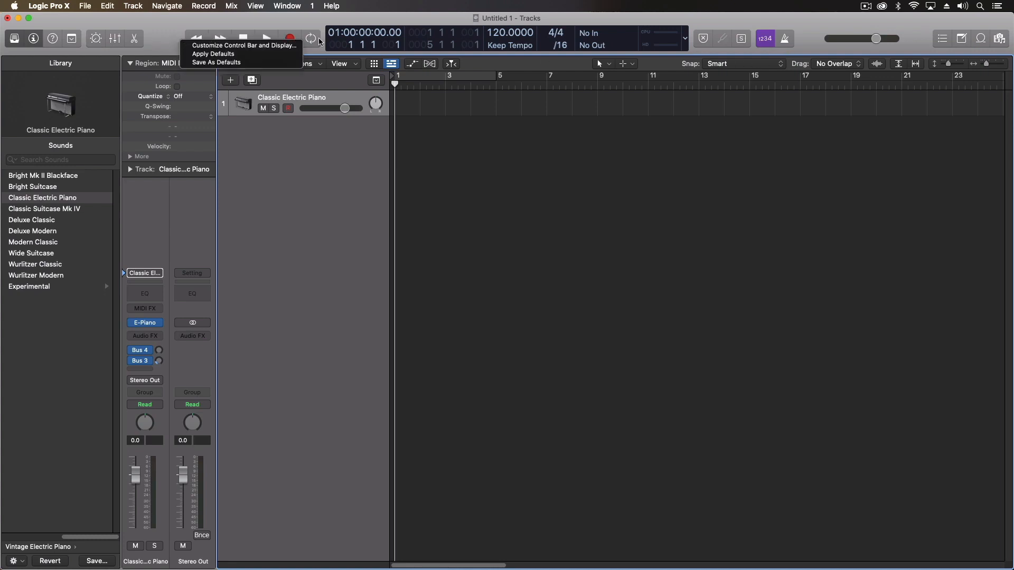
{"action": "left_click", "coordinate": [213, 48]}
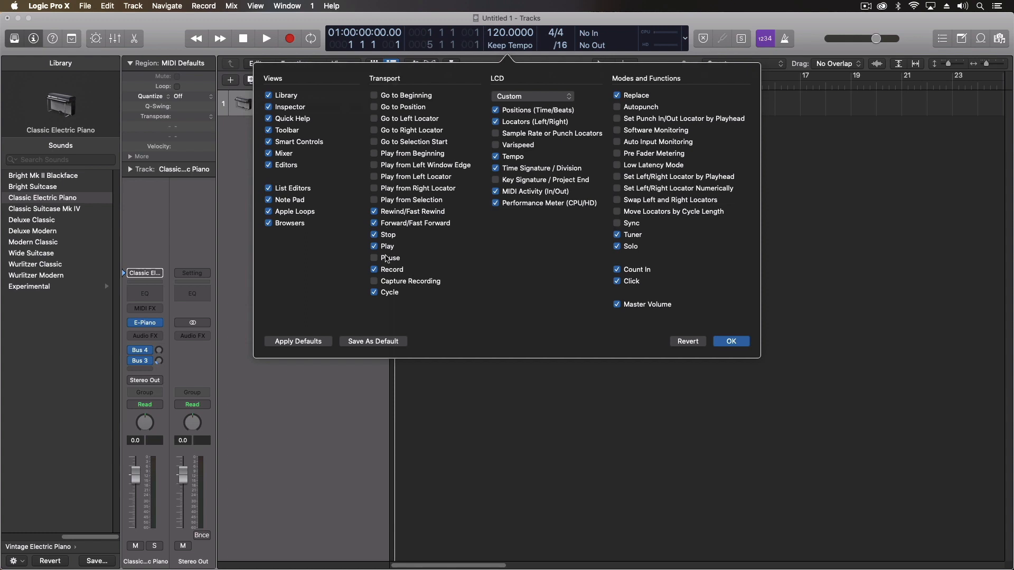
{"action": "left_click", "coordinate": [374, 282]}
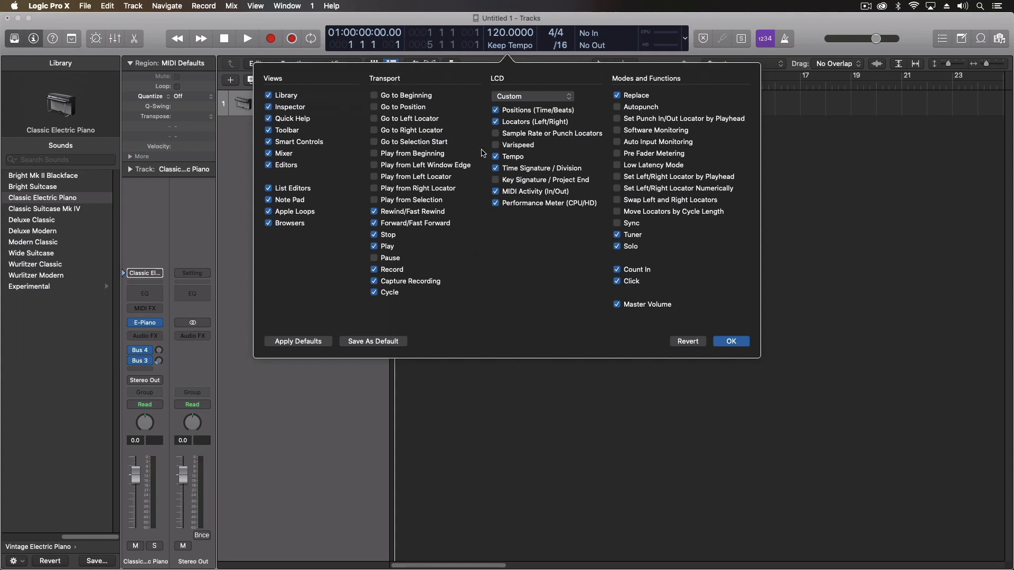
Switch the LCD pop-up to Beats & Project, then back to Custom
{"action": "left_click", "coordinate": [521, 101]}
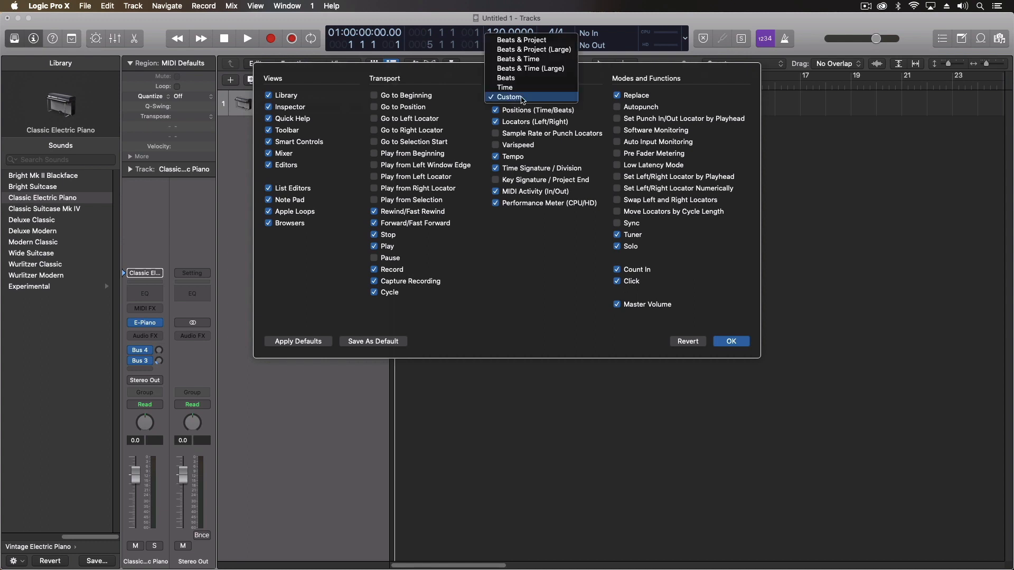
{"action": "left_click", "coordinate": [511, 39]}
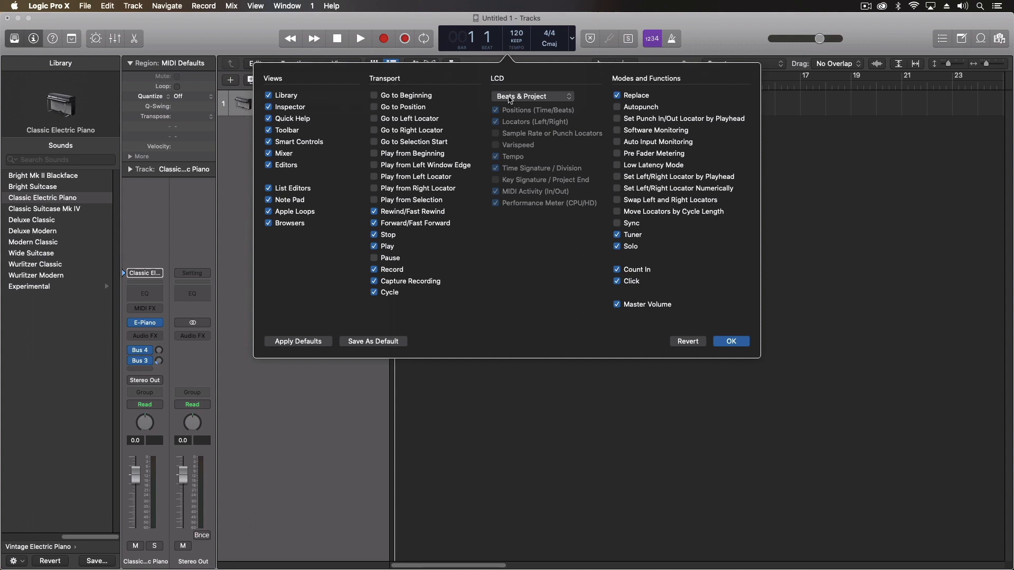
{"action": "left_click", "coordinate": [509, 100]}
{"action": "left_click", "coordinate": [509, 159]}
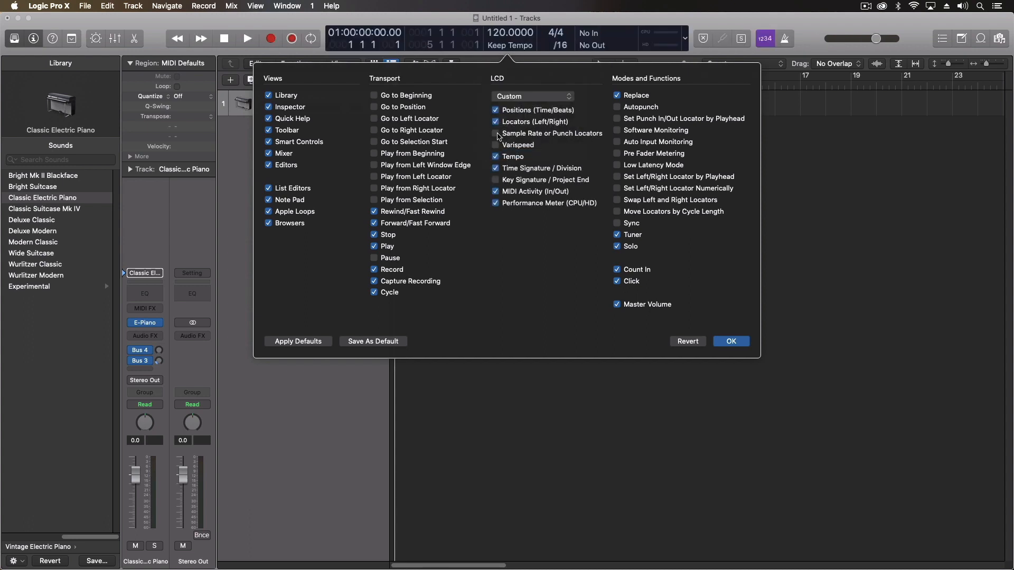
Add the Sample Rate readout, try Varispeed and remove it, then enable Key Signature
{"action": "left_click", "coordinate": [495, 134]}
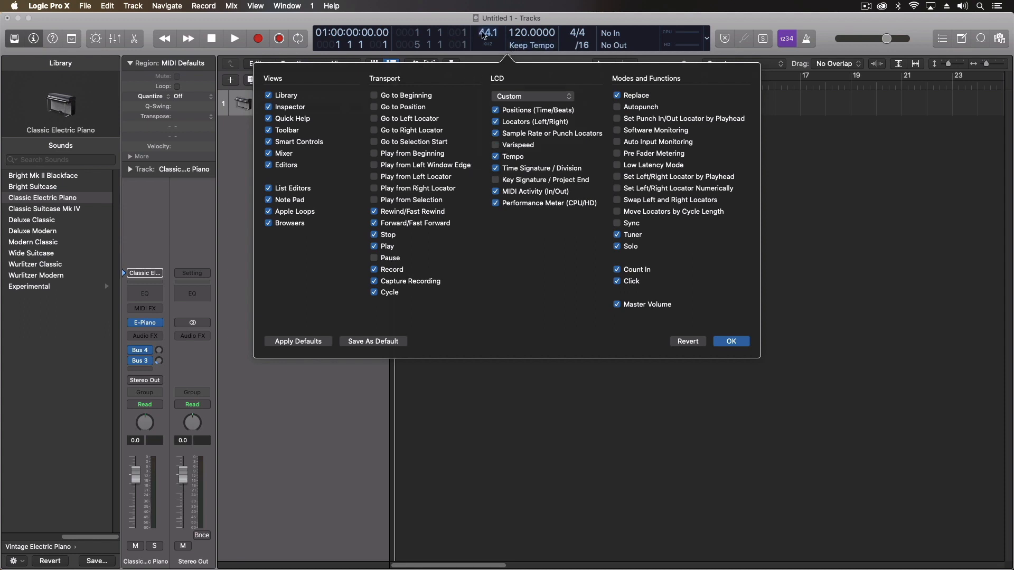
{"action": "left_click", "coordinate": [496, 145]}
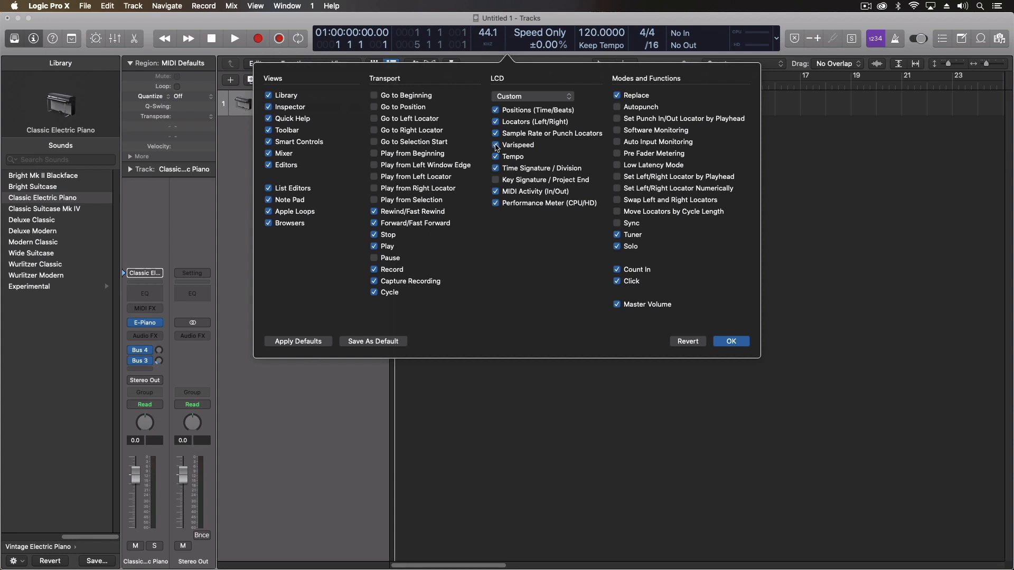
{"action": "left_click", "coordinate": [496, 145]}
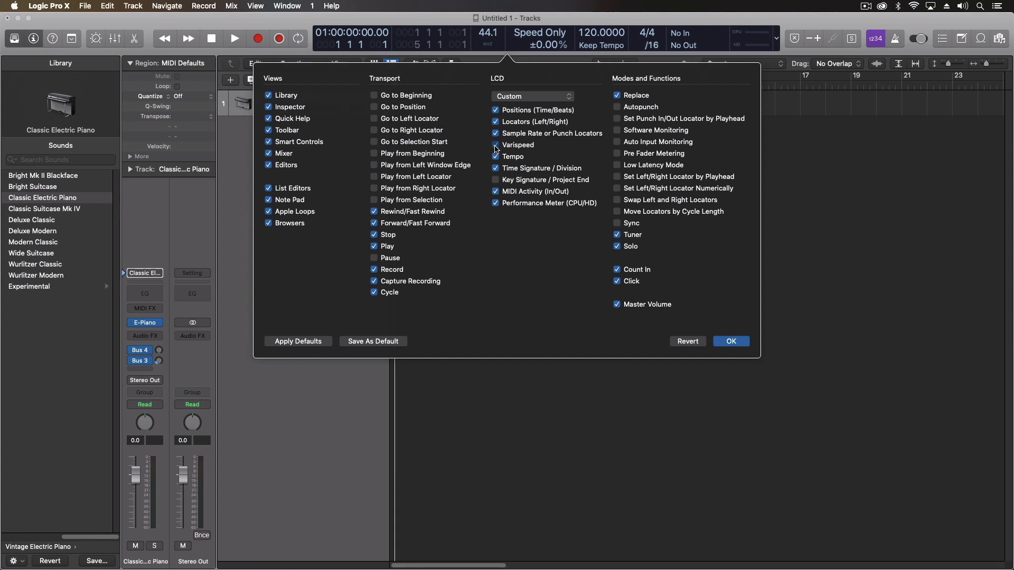
{"action": "left_click", "coordinate": [496, 180]}
Turn off Key Signature, enable Low Latency Mode, leave Sync off, and apply the control bar changes
{"action": "left_click", "coordinate": [496, 180]}
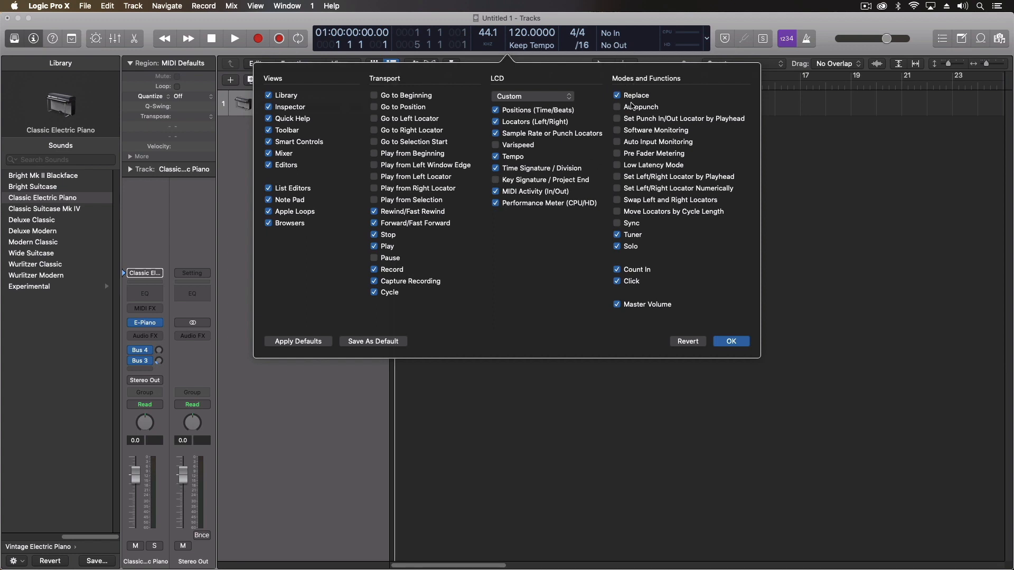
{"action": "left_click", "coordinate": [616, 165]}
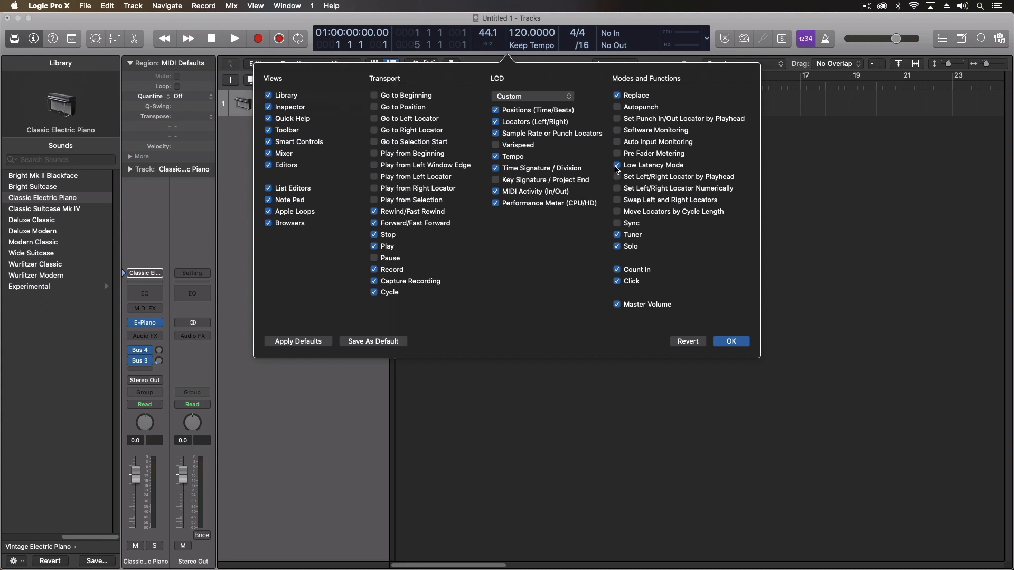
{"action": "left_click", "coordinate": [618, 224]}
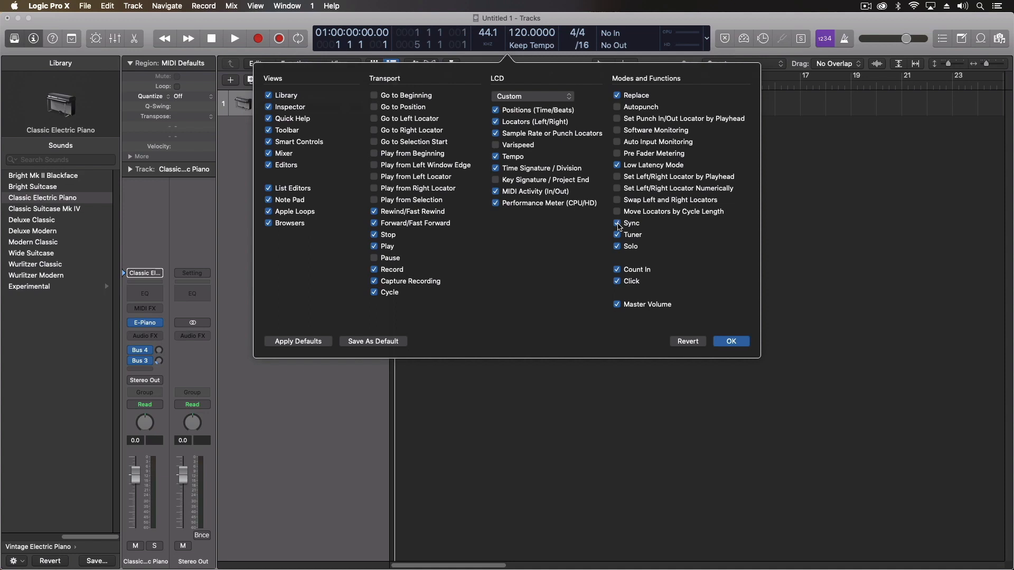
{"action": "left_click", "coordinate": [618, 223]}
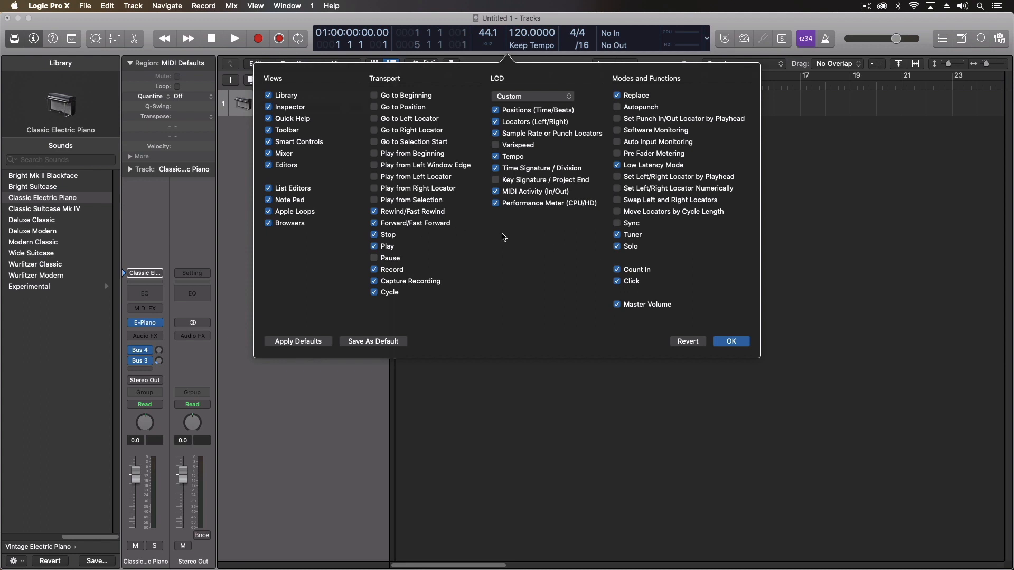
{"action": "left_click", "coordinate": [731, 341]}
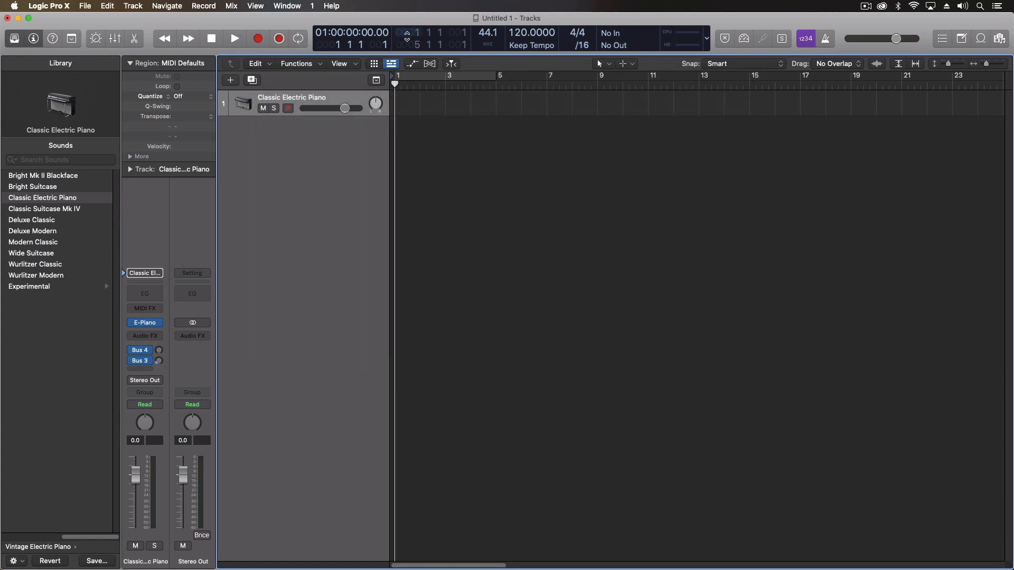
Show the toolbar and add Bounce, Export, Group Clutch and Automation Quick Access to it
{"action": "left_click", "coordinate": [72, 38]}
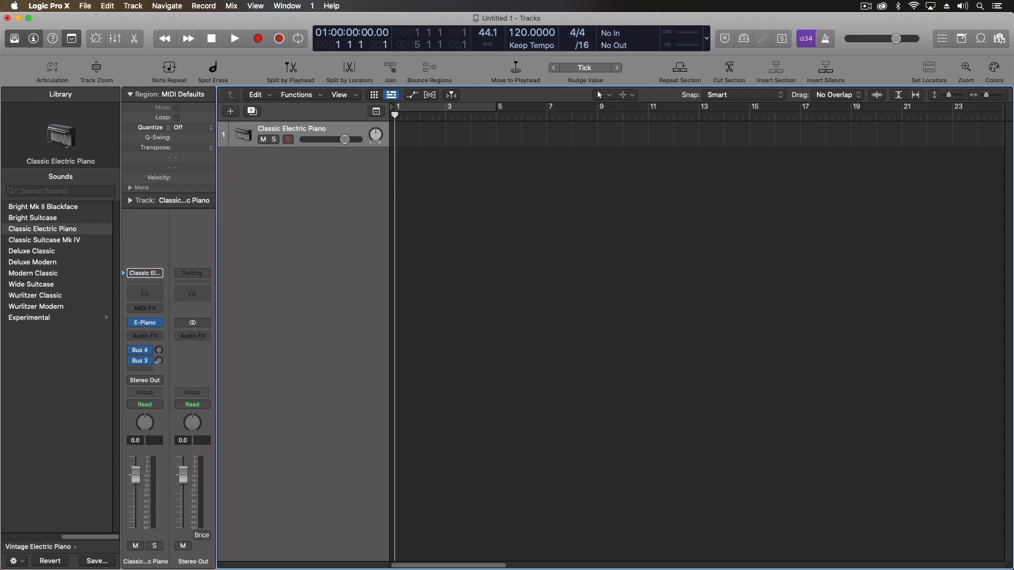
{"action": "right_click", "coordinate": [137, 64]}
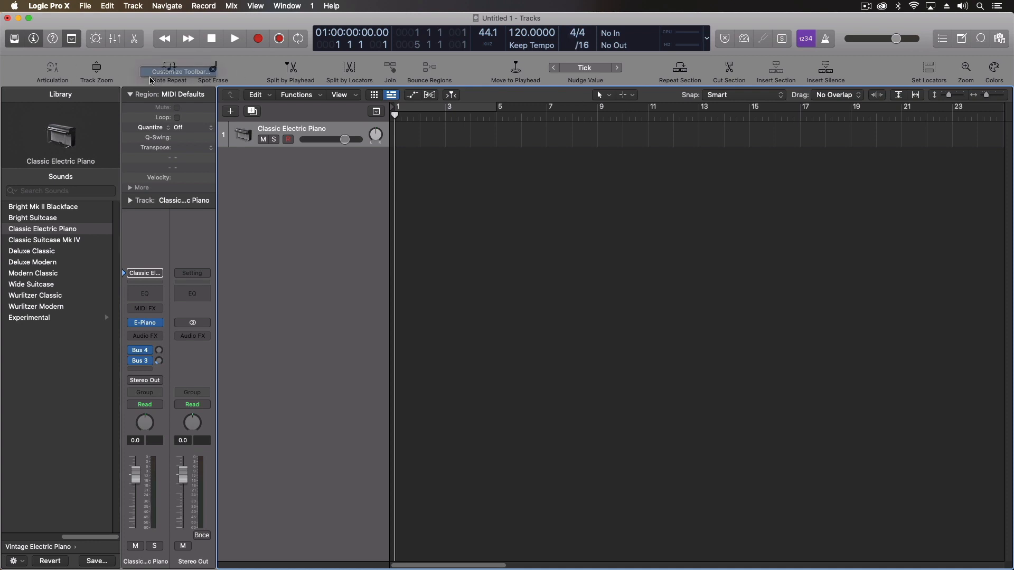
{"action": "left_click", "coordinate": [152, 72]}
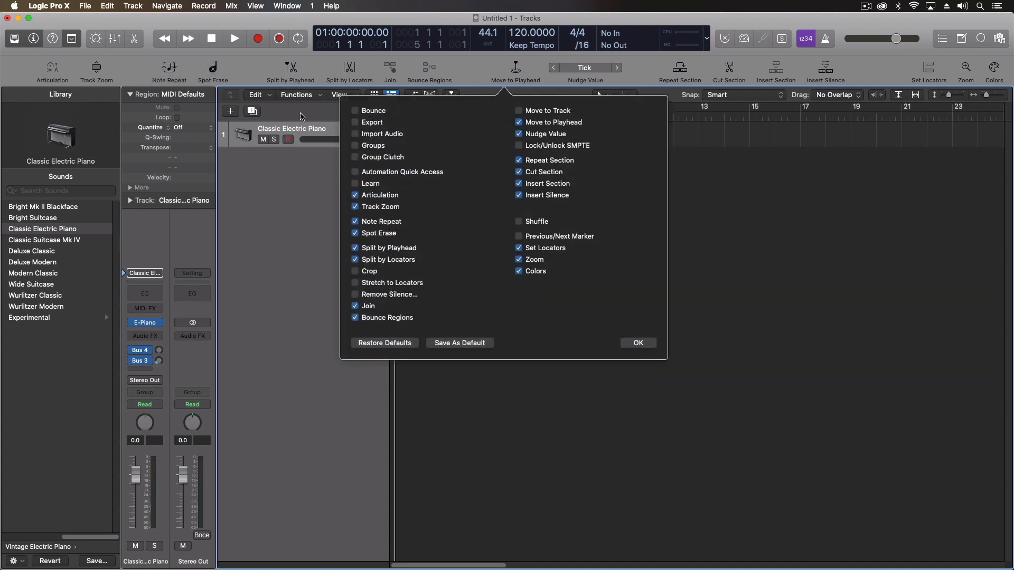
{"action": "left_click", "coordinate": [372, 112]}
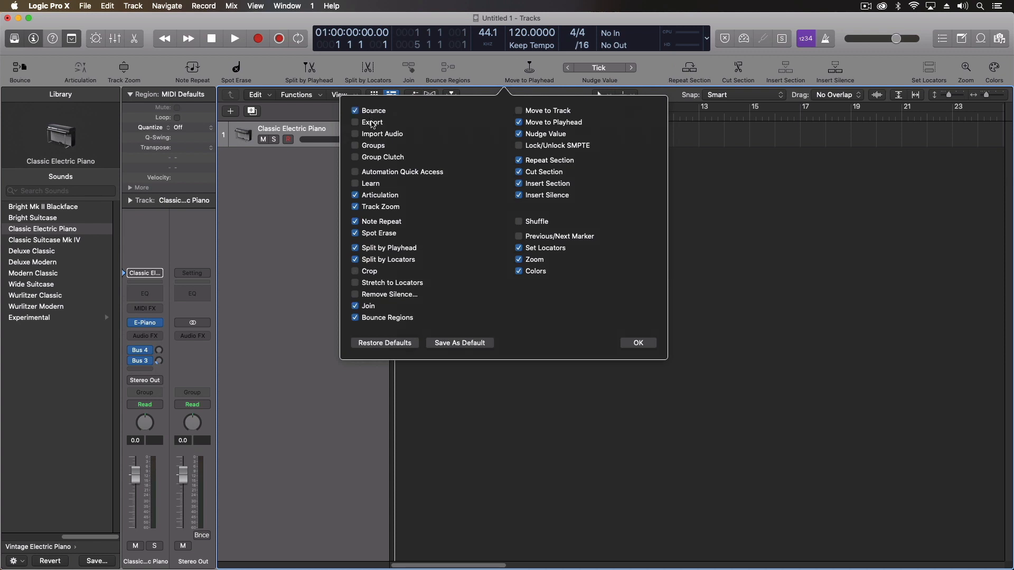
{"action": "left_click", "coordinate": [373, 123]}
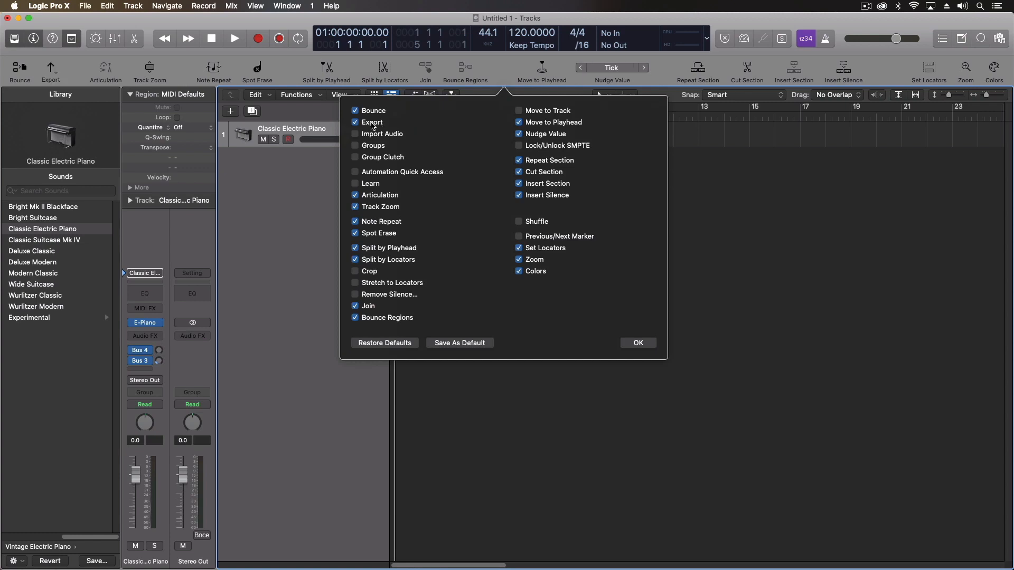
{"action": "left_click", "coordinate": [374, 158]}
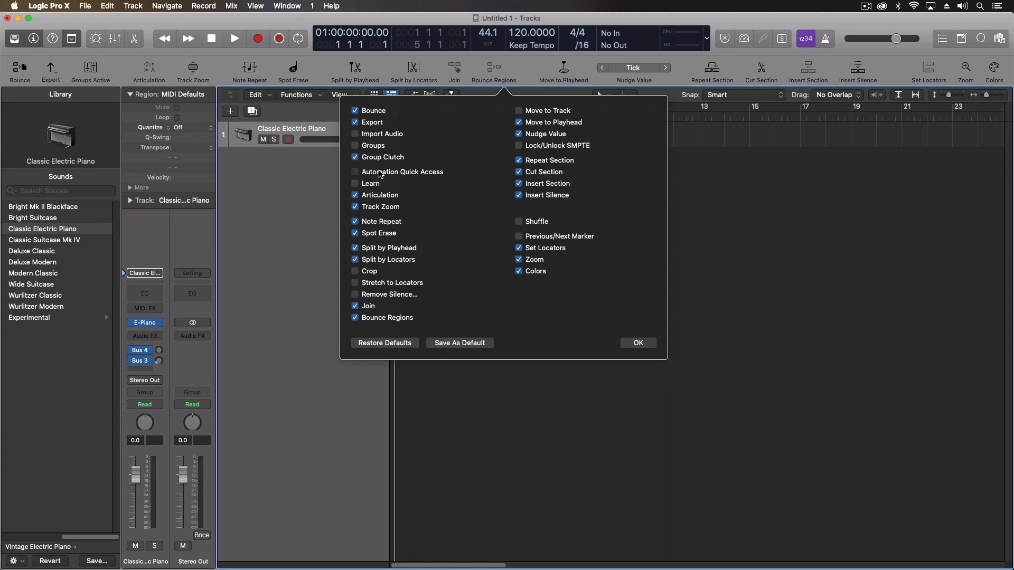
{"action": "left_click", "coordinate": [381, 174]}
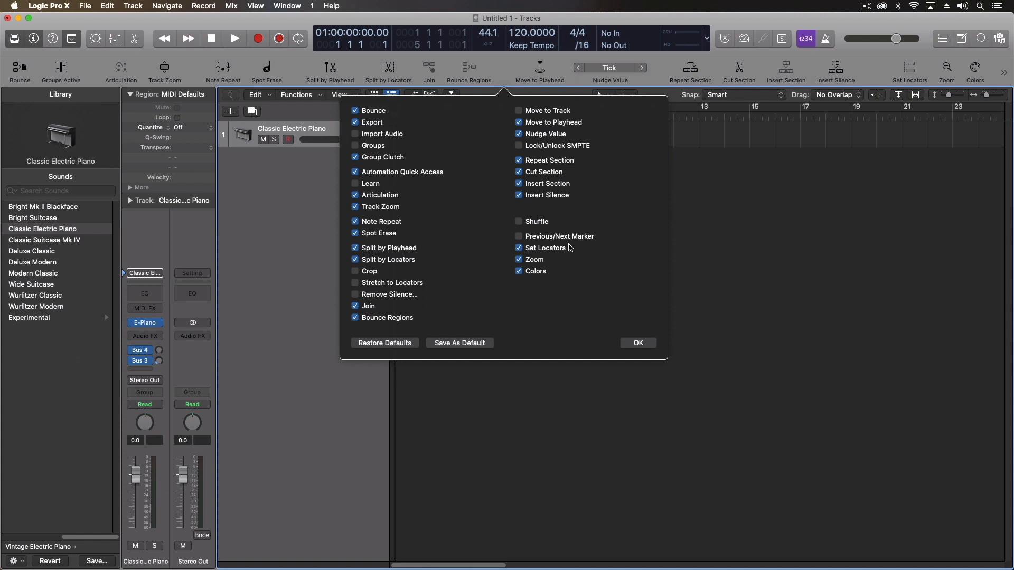
Remove Zoom and Set Locators from the toolbar
{"action": "left_click", "coordinate": [519, 272]}
{"action": "left_click", "coordinate": [520, 260]}
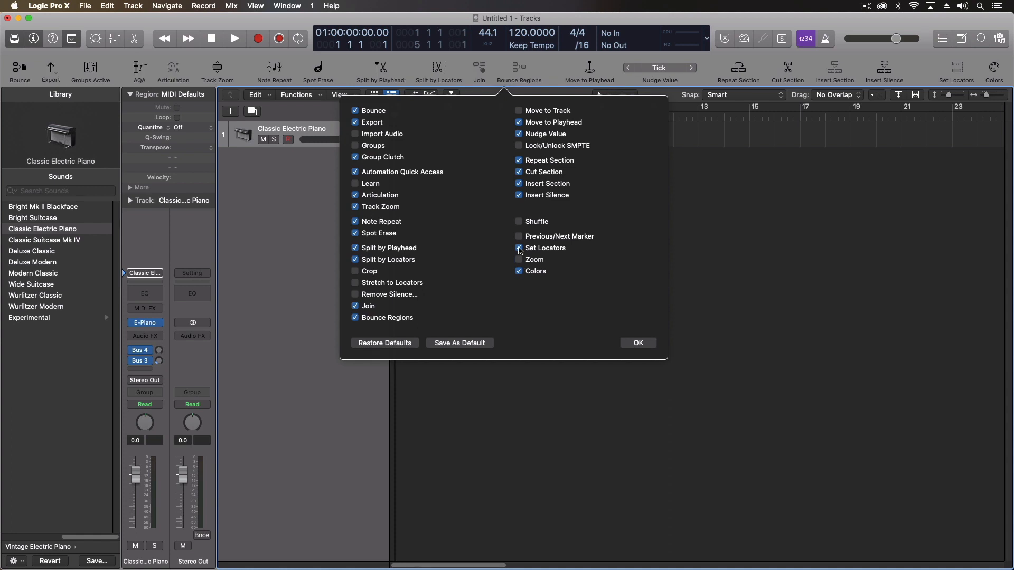
{"action": "left_click", "coordinate": [519, 249]}
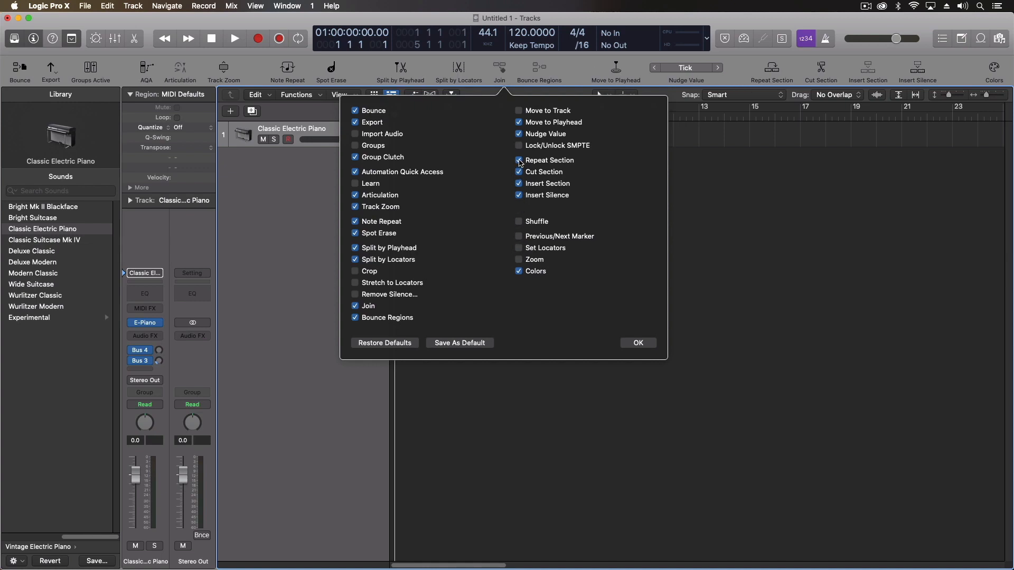
{"action": "left_click", "coordinate": [519, 123]}
Confirm the toolbar customisation, toggle the toolbar off and on, and test resizing its row
{"action": "left_click", "coordinate": [634, 345]}
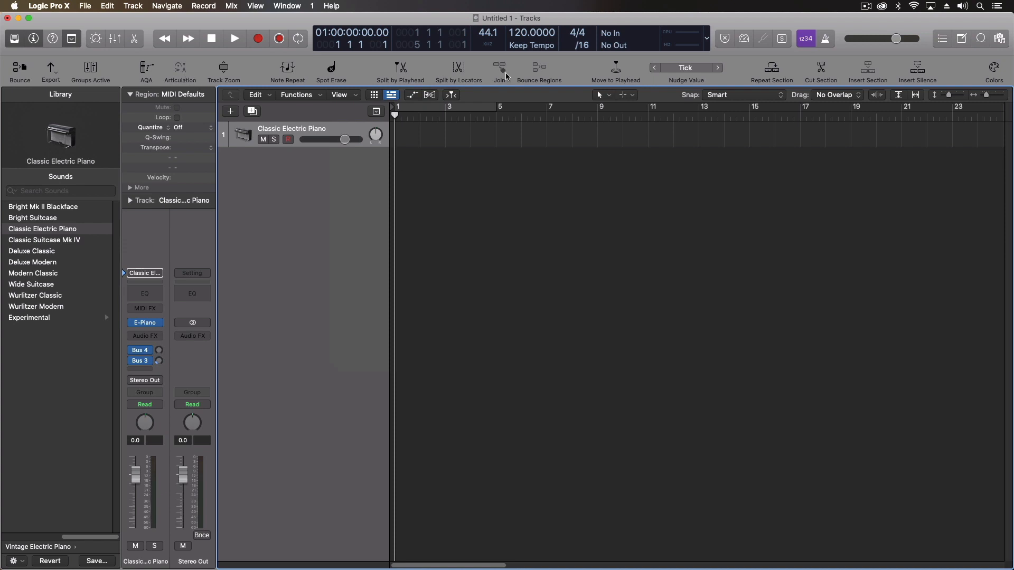
{"action": "left_click", "coordinate": [72, 42]}
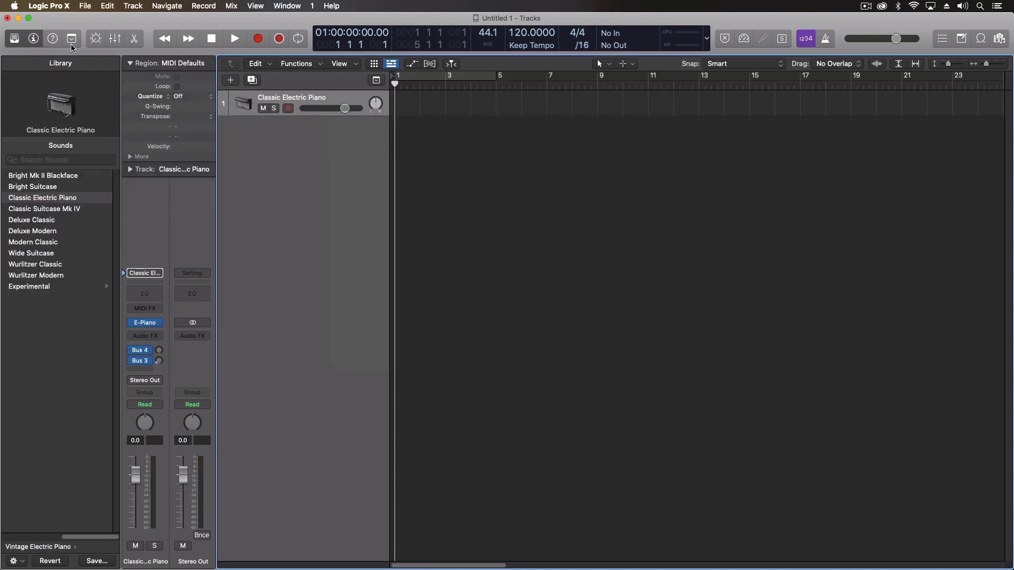
{"action": "left_click", "coordinate": [72, 41]}
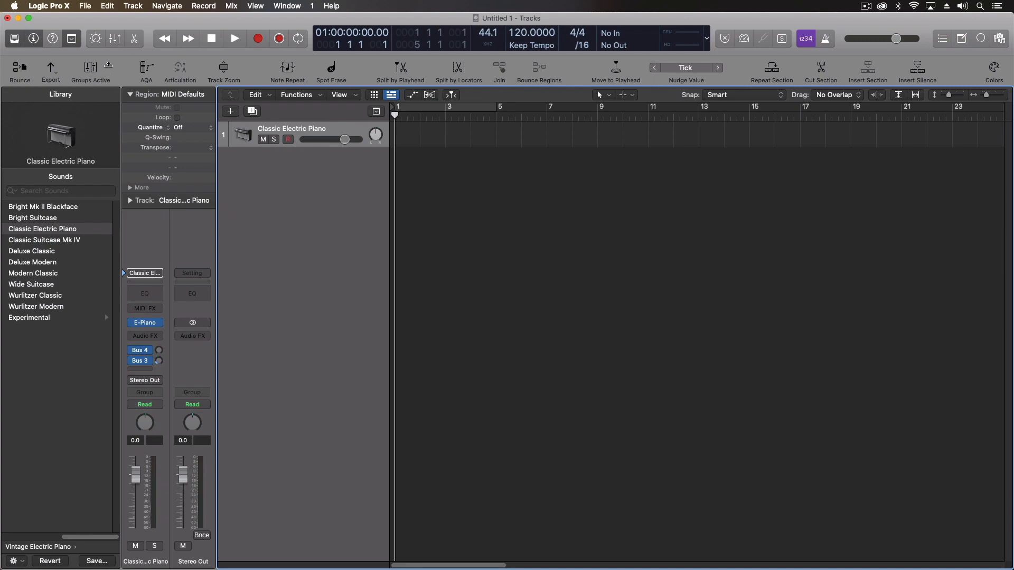
{"action": "mouse_move", "coordinate": [109, 65]}
{"action": "left_mouse_down"}
{"action": "mouse_move", "coordinate": [109, 51]}
{"action": "mouse_move", "coordinate": [110, 95]}
{"action": "mouse_move", "coordinate": [104, 48]}
{"action": "mouse_move", "coordinate": [103, 84]}
{"action": "left_mouse_up"}
{"action": "scroll", "coordinate": [48, 357], "scroll_direction": "left", "scroll_amount": 5}
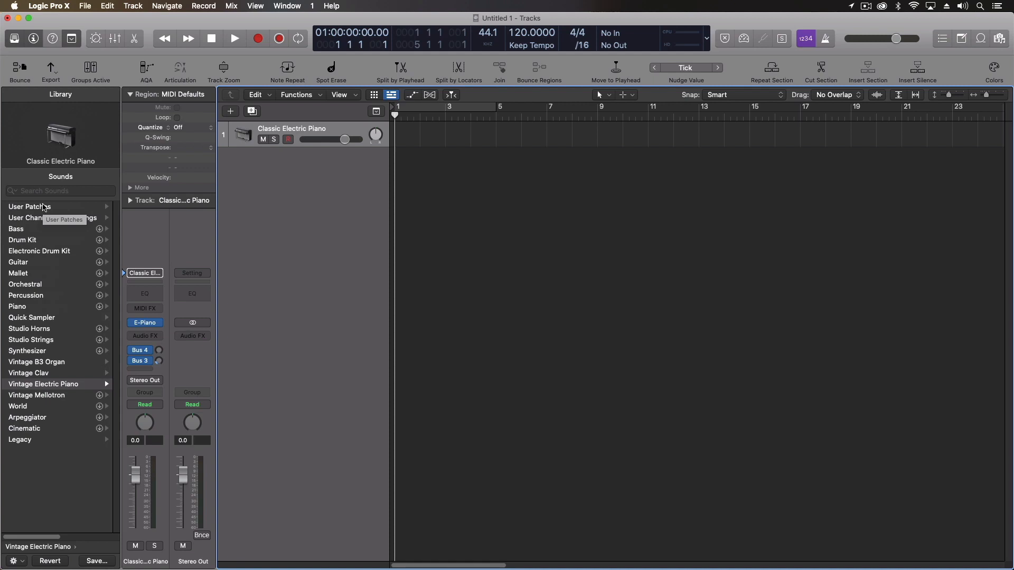
Reset the piano track's channel strip to an empty Inst 1 strip
{"action": "left_click", "coordinate": [159, 275]}
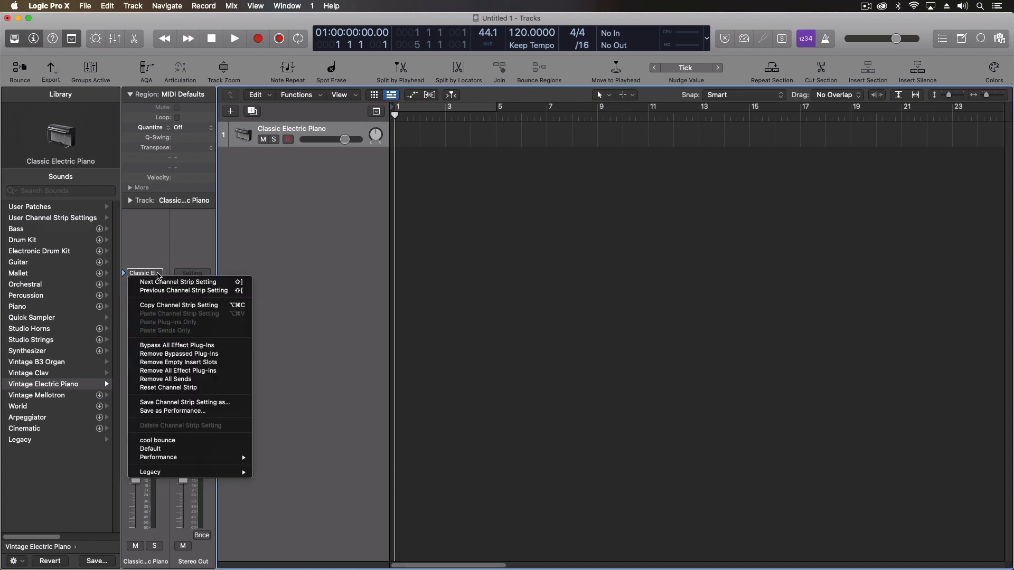
{"action": "left_click", "coordinate": [163, 388]}
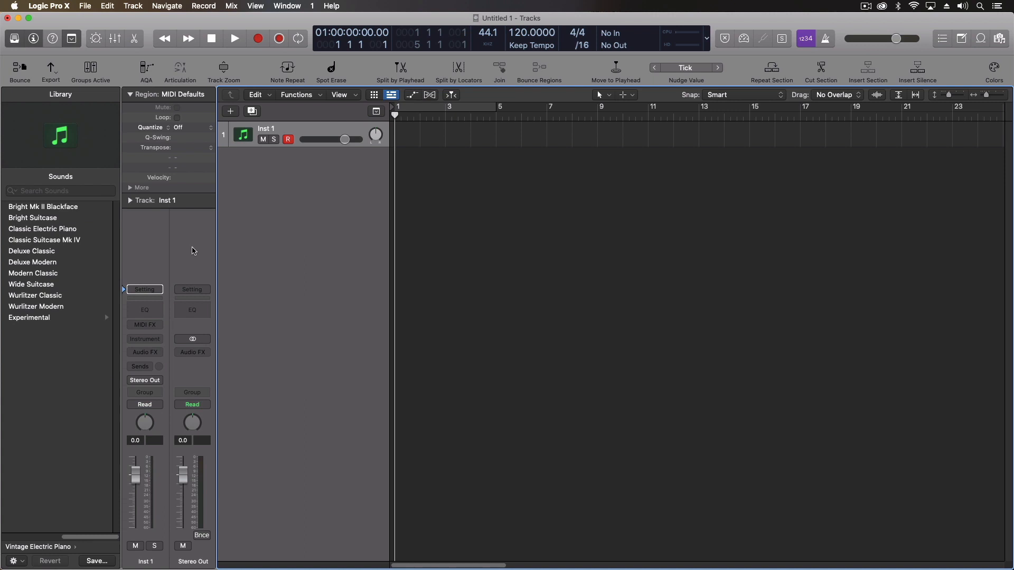
{"action": "left_click", "coordinate": [159, 290]}
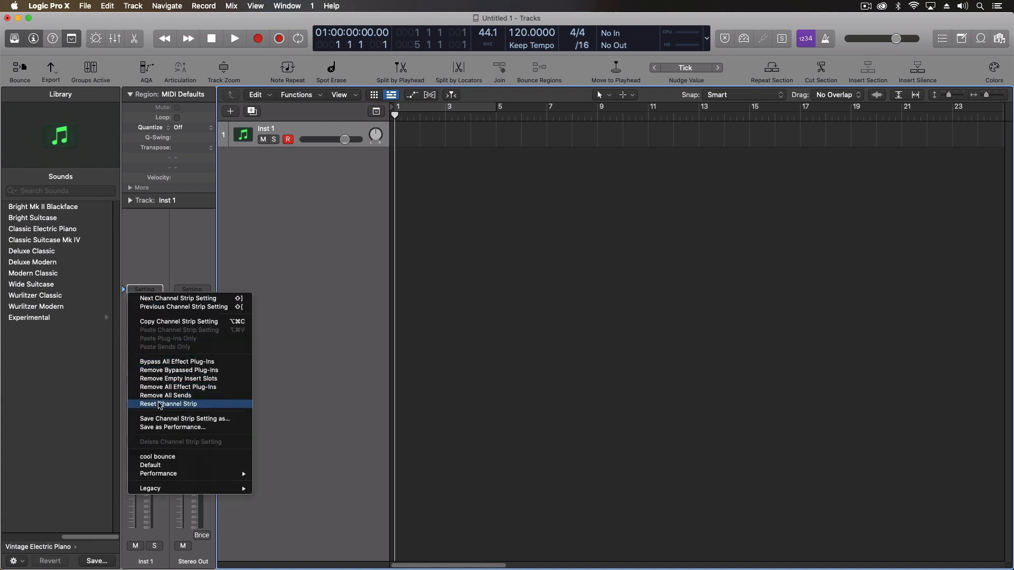
{"action": "left_click", "coordinate": [166, 227]}
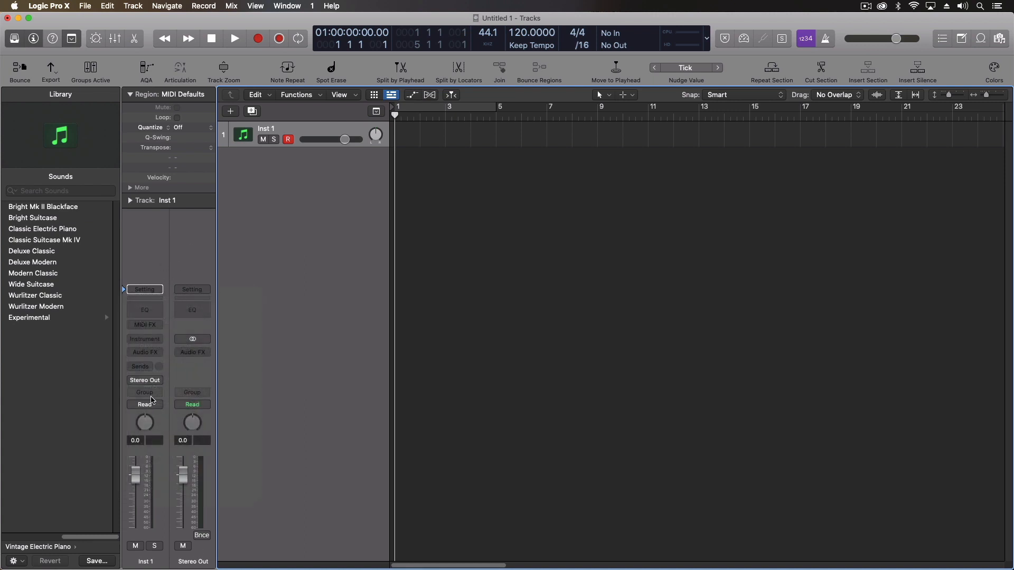
{"action": "scroll", "coordinate": [63, 344], "scroll_direction": "left", "scroll_amount": 5}
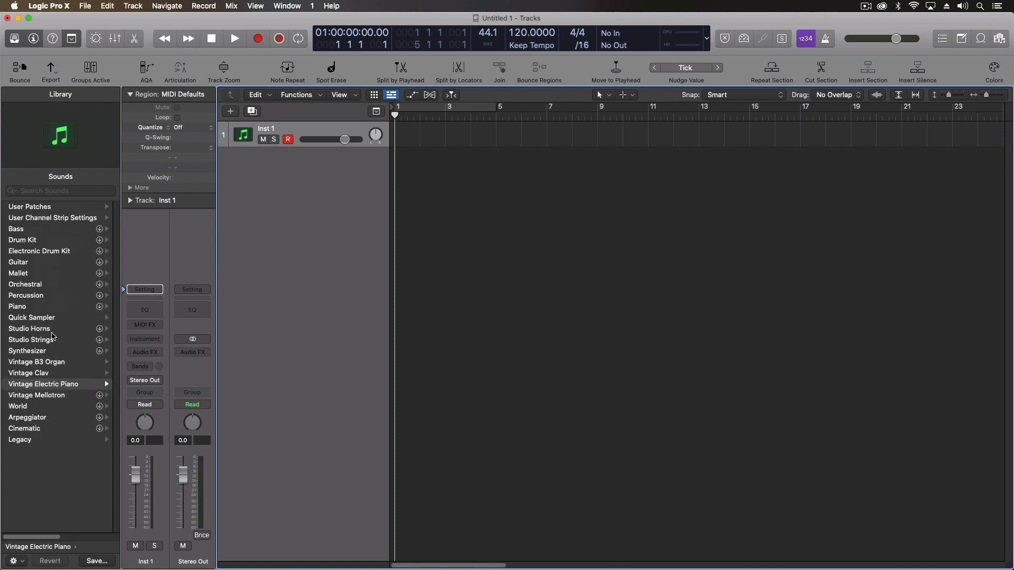
Start saving the channel strip setting as 'De…' and then cancel the save
{"action": "left_click", "coordinate": [146, 290]}
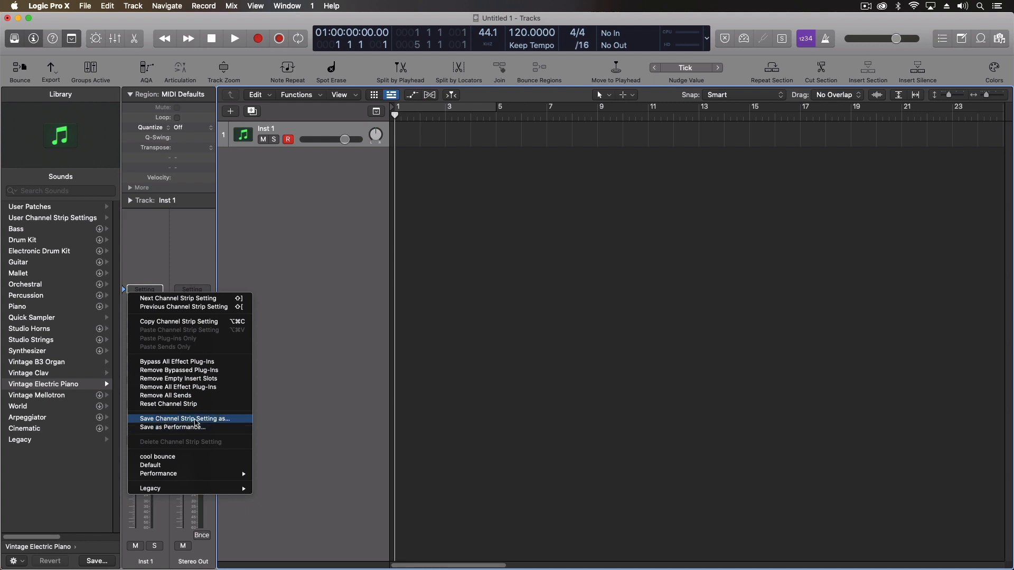
{"action": "left_click", "coordinate": [196, 422]}
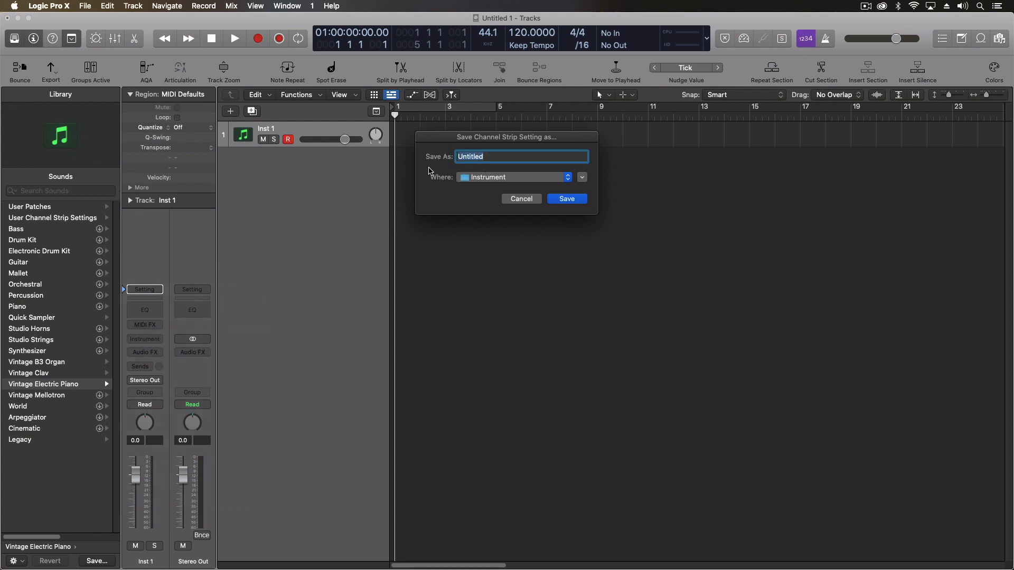
{"action": "type", "text": "Default"}
{"action": "left_click", "coordinate": [522, 199]}
Load the saved Default setting from User Channel Strip Settings onto the track
{"action": "left_click", "coordinate": [50, 217]}
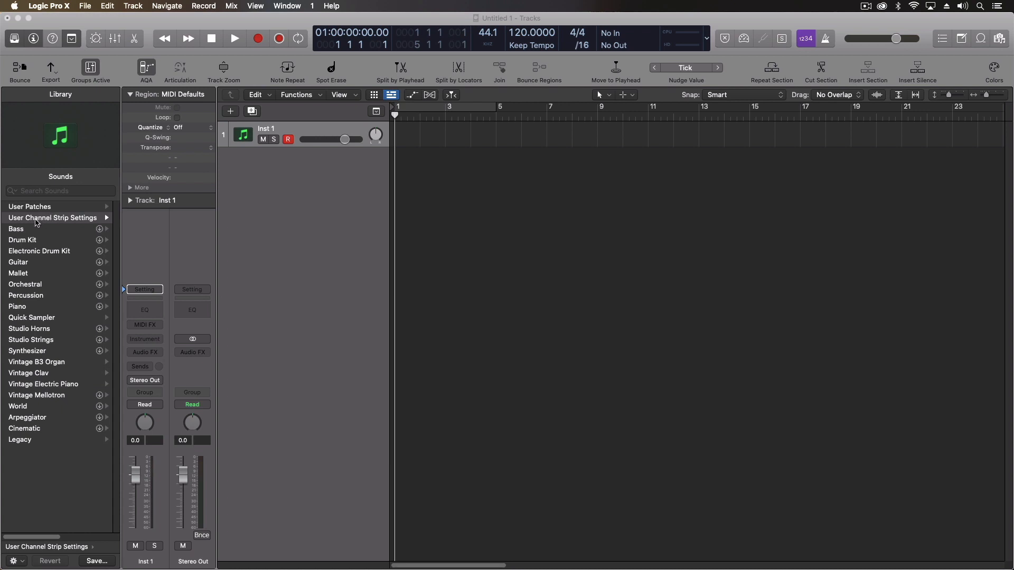
{"action": "left_click", "coordinate": [37, 219]}
{"action": "scroll", "coordinate": [36, 235], "scroll_direction": "left", "scroll_amount": 3}
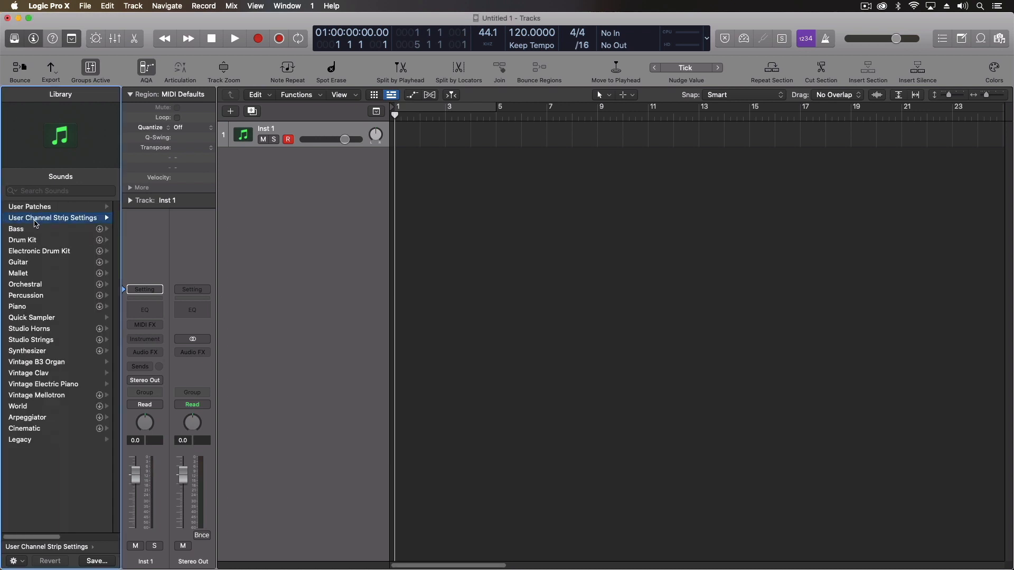
{"action": "left_click", "coordinate": [55, 219]}
{"action": "left_click", "coordinate": [33, 218]}
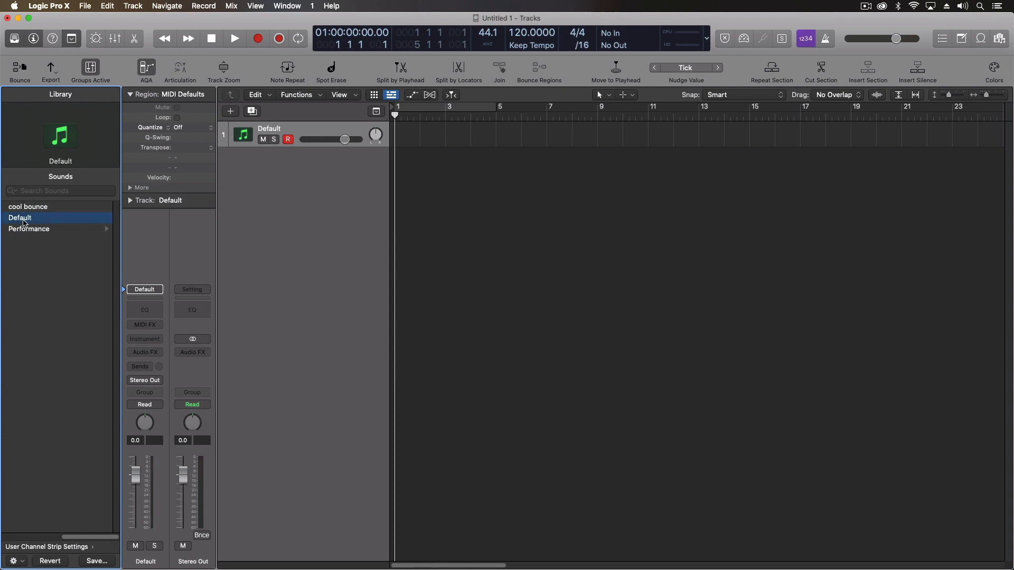
Define Default as the setting for new tracks and add a second track with it
{"action": "right_click", "coordinate": [25, 222]}
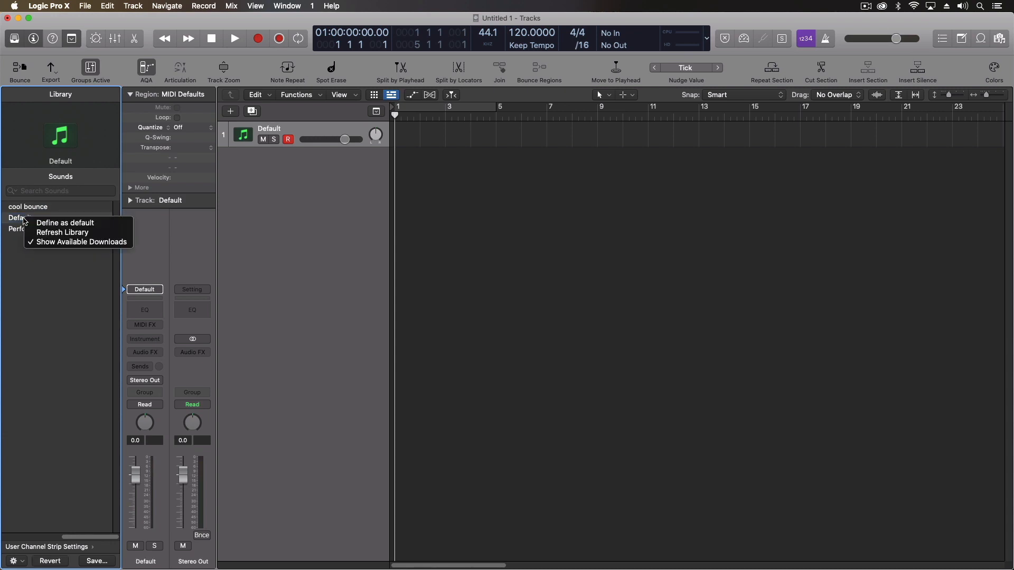
{"action": "left_click", "coordinate": [73, 225]}
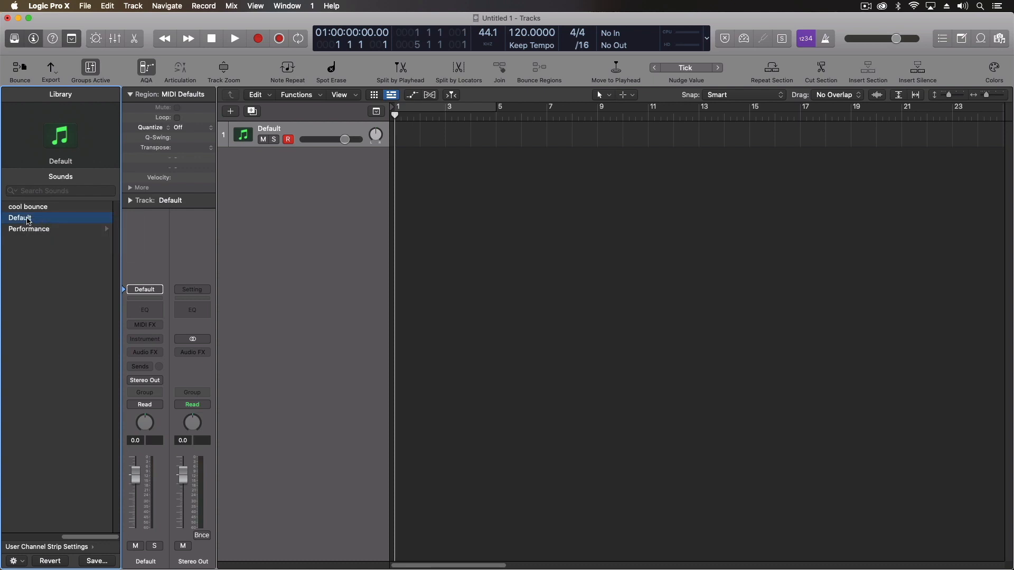
{"action": "scroll", "coordinate": [43, 325], "scroll_direction": "left", "scroll_amount": 5}
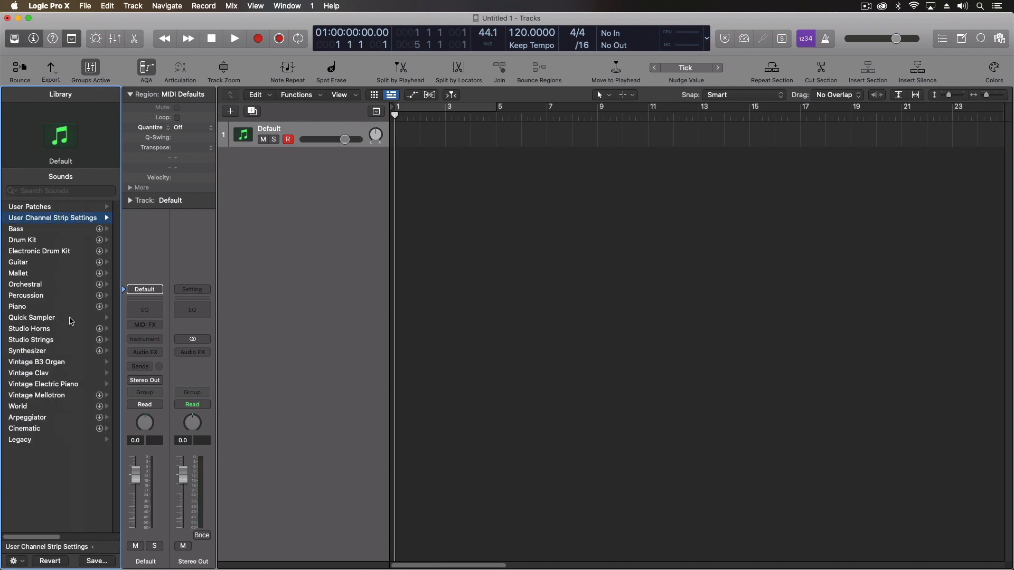
{"action": "double_click", "coordinate": [311, 190]}
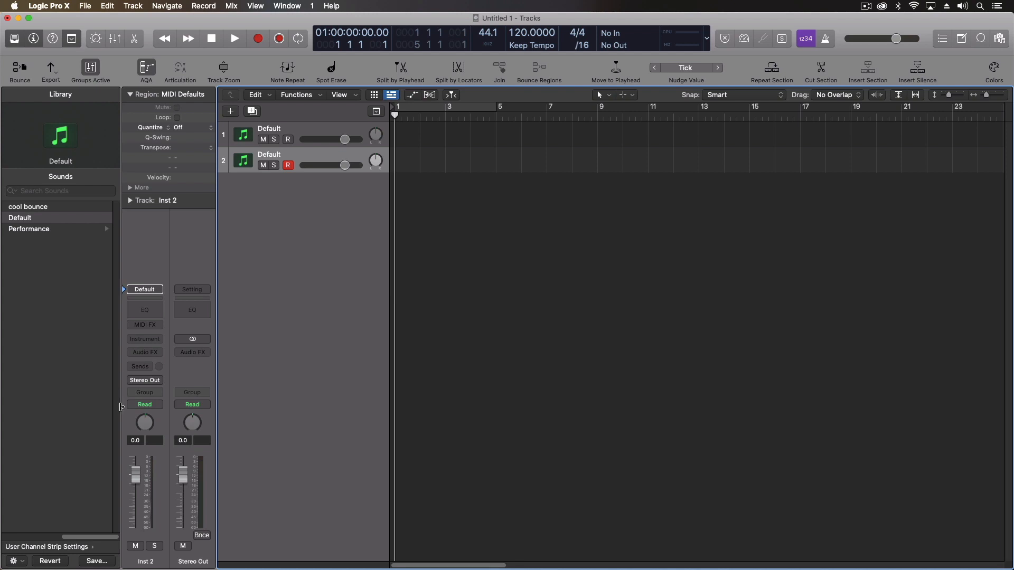
{"action": "left_click", "coordinate": [149, 339]}
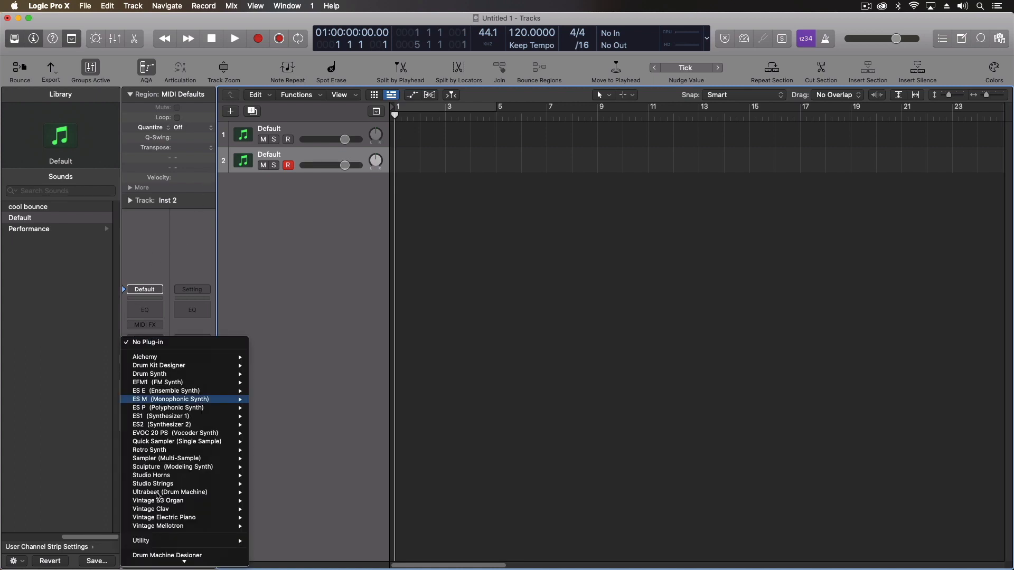
{"action": "left_click", "coordinate": [175, 234]}
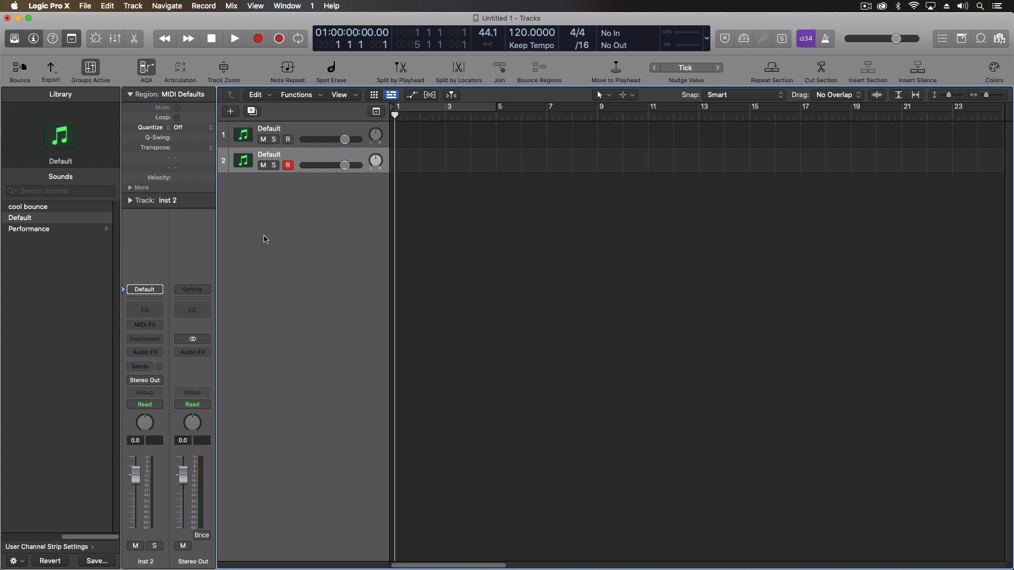
{"action": "left_click", "coordinate": [149, 367]}
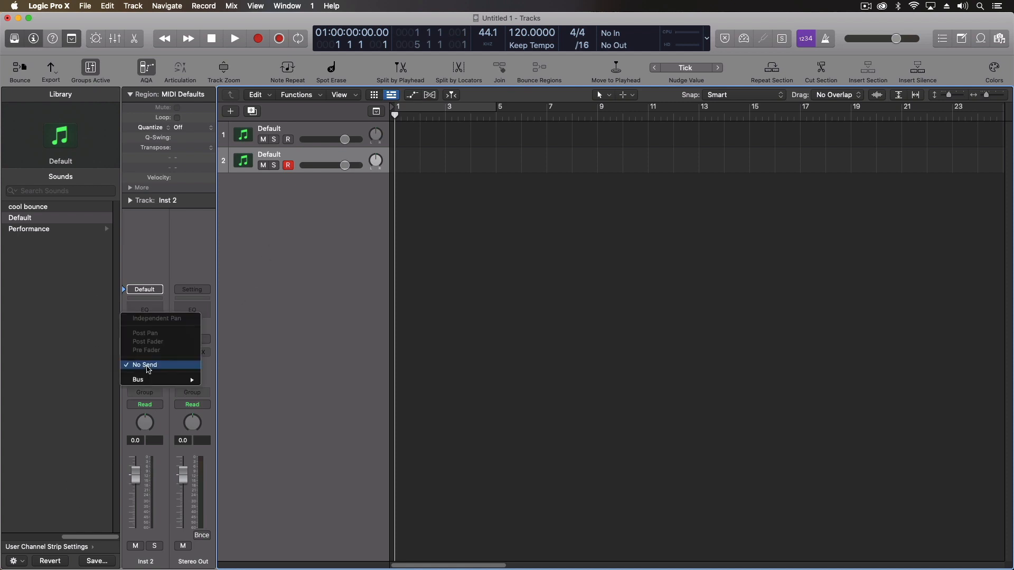
{"action": "mouse_move", "coordinate": [147, 381]}
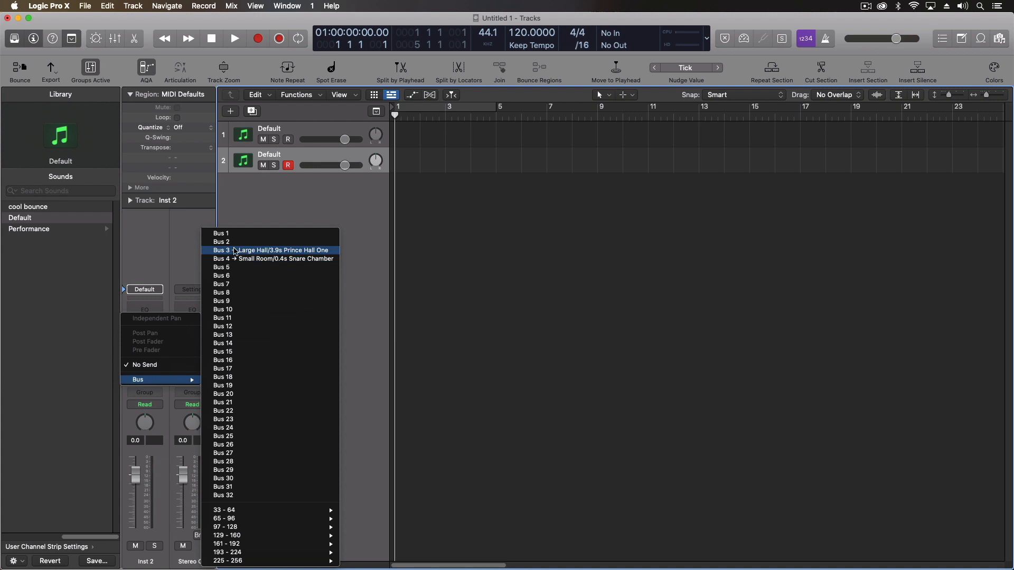
{"action": "left_click", "coordinate": [242, 217]}
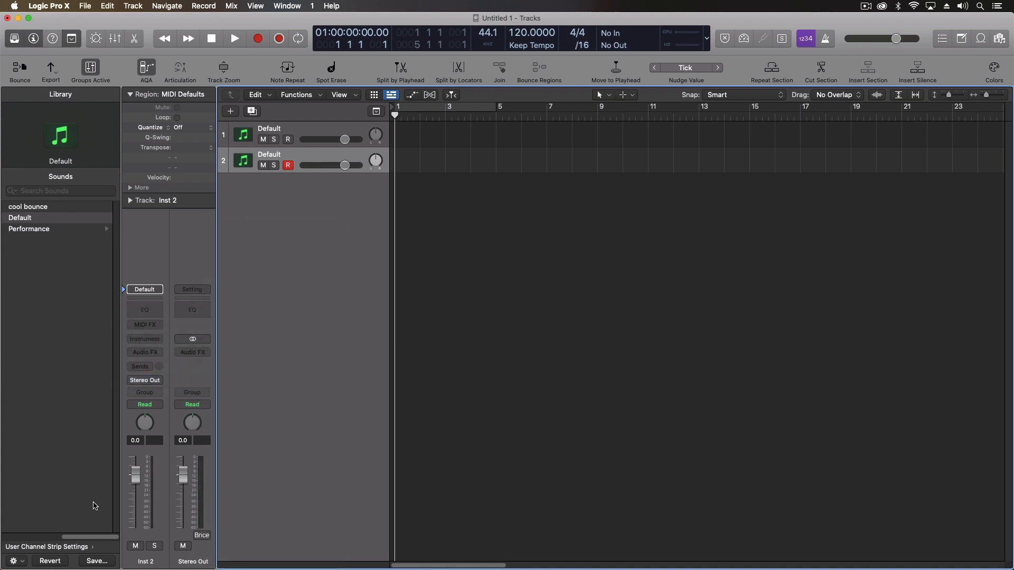
In the Mixer, delete the Bus 3 and Bus 4 aux channels, then close the Mixer
{"action": "key", "text": "x"}
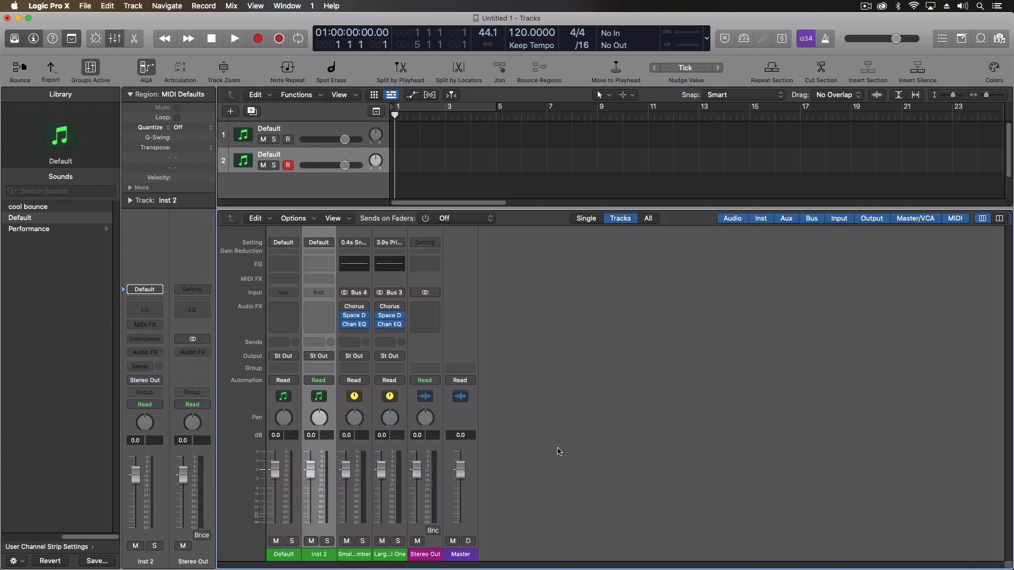
{"action": "left_click", "coordinate": [387, 557]}
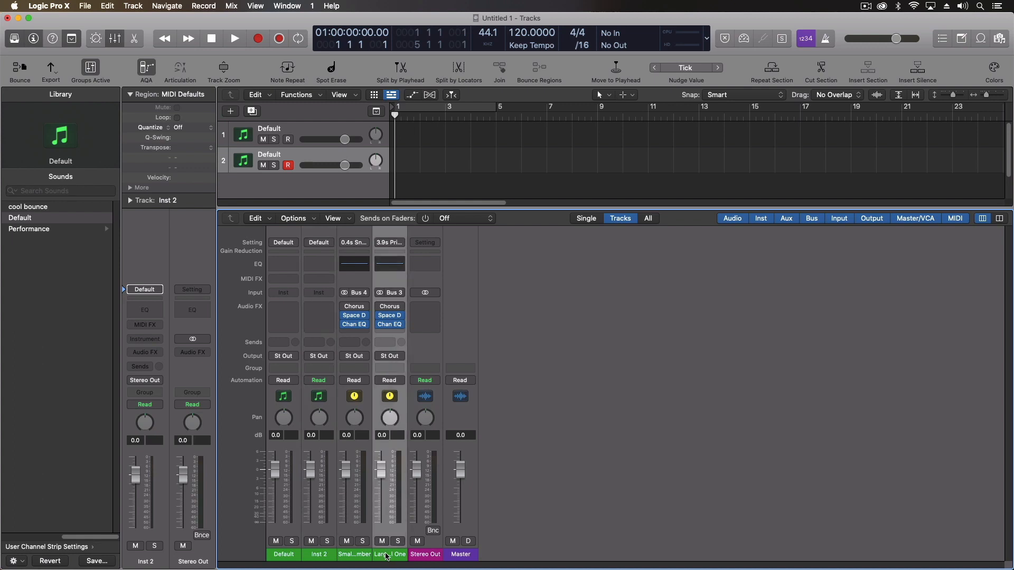
{"action": "key", "text": "Delete"}
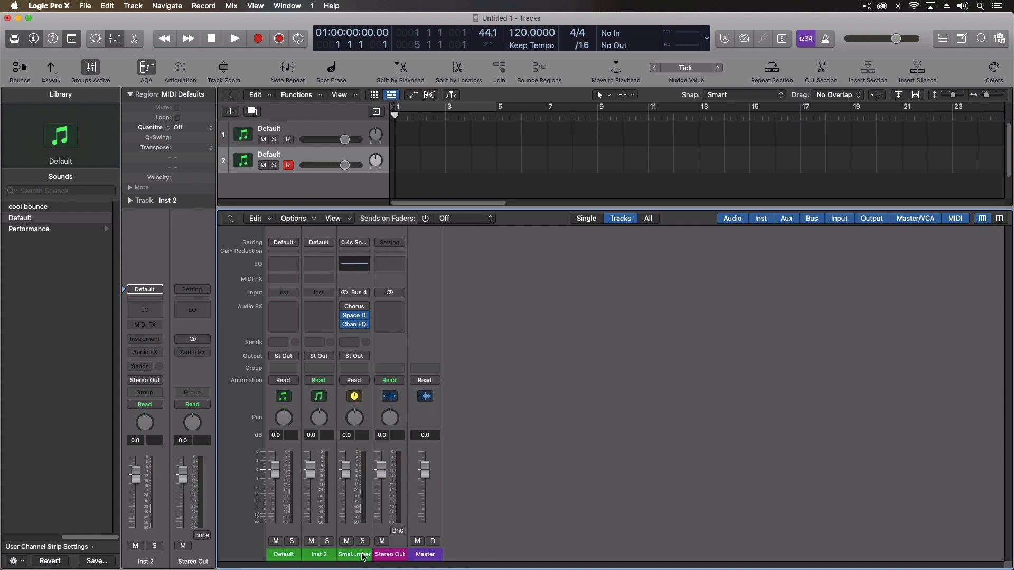
{"action": "left_click", "coordinate": [364, 556]}
{"action": "key", "text": "Delete"}
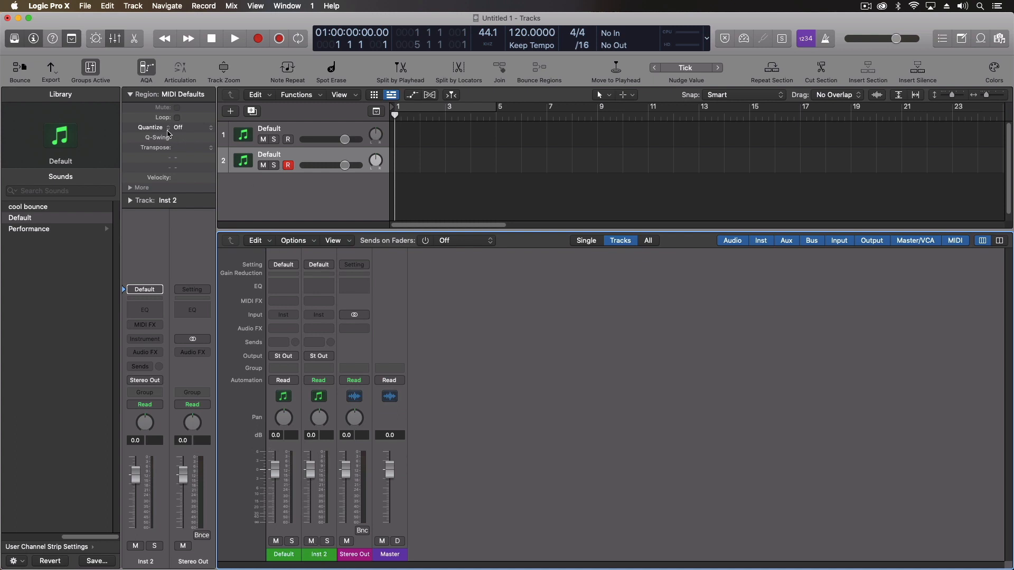
{"action": "key", "text": "x"}
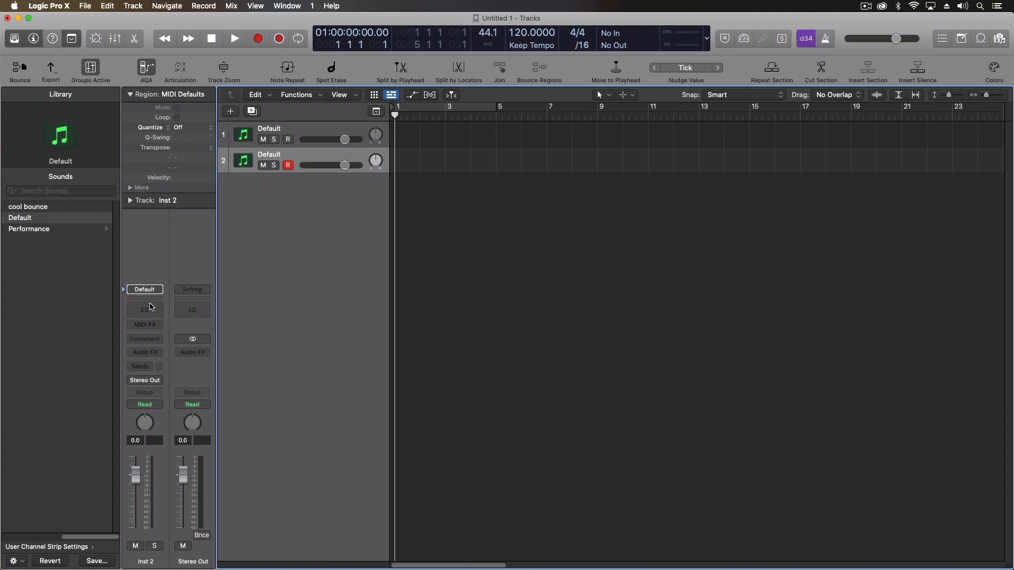
Start a new project from the File menu, closing the current one without saving
{"action": "left_click", "coordinate": [92, 6]}
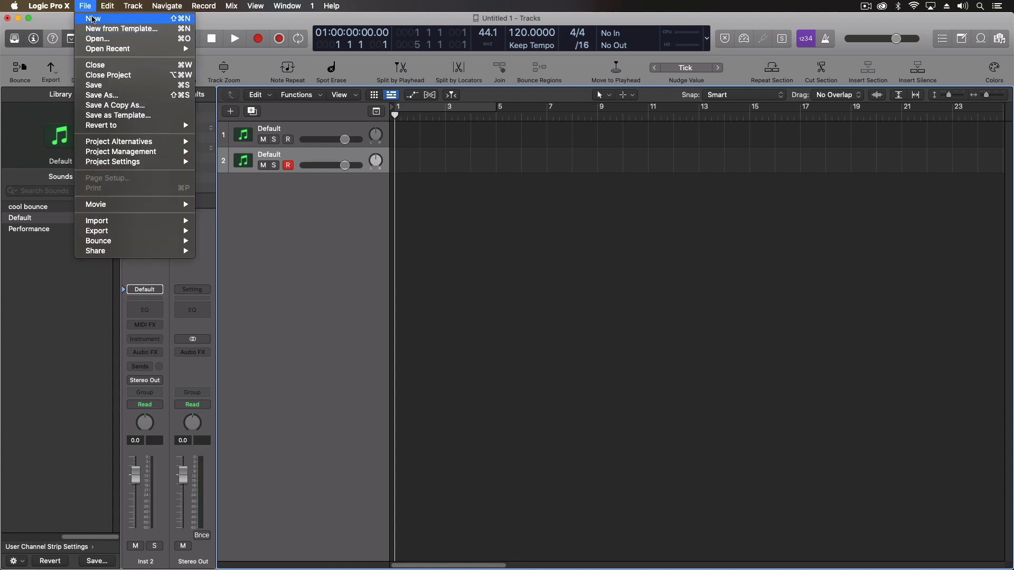
{"action": "left_click", "coordinate": [93, 20]}
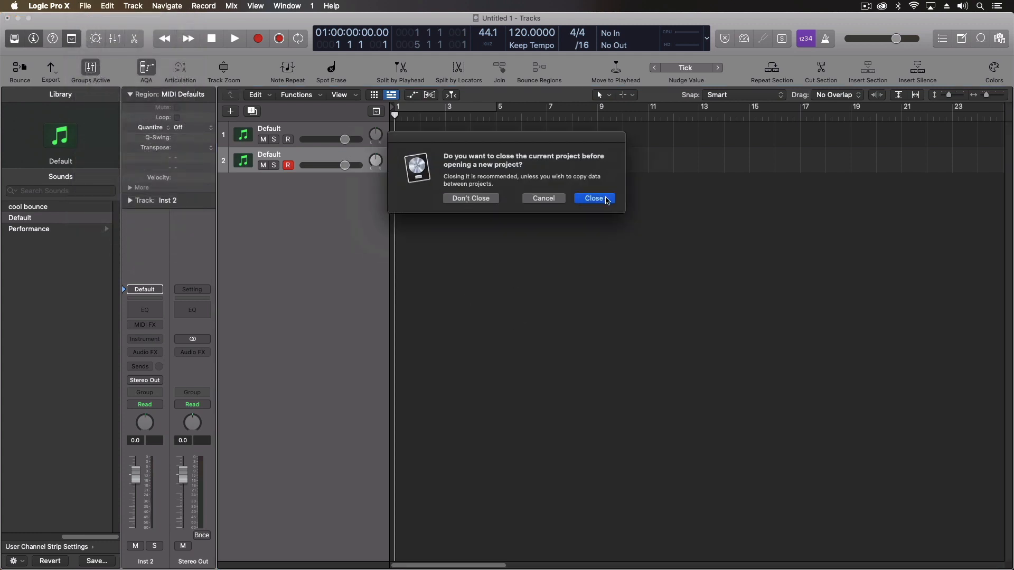
{"action": "left_click", "coordinate": [594, 199]}
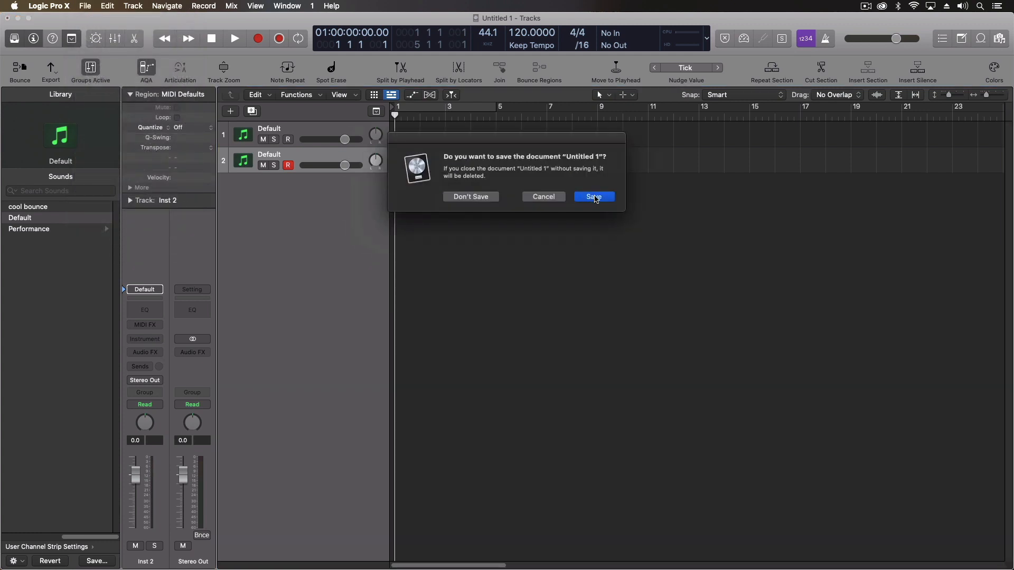
{"action": "left_click", "coordinate": [471, 198]}
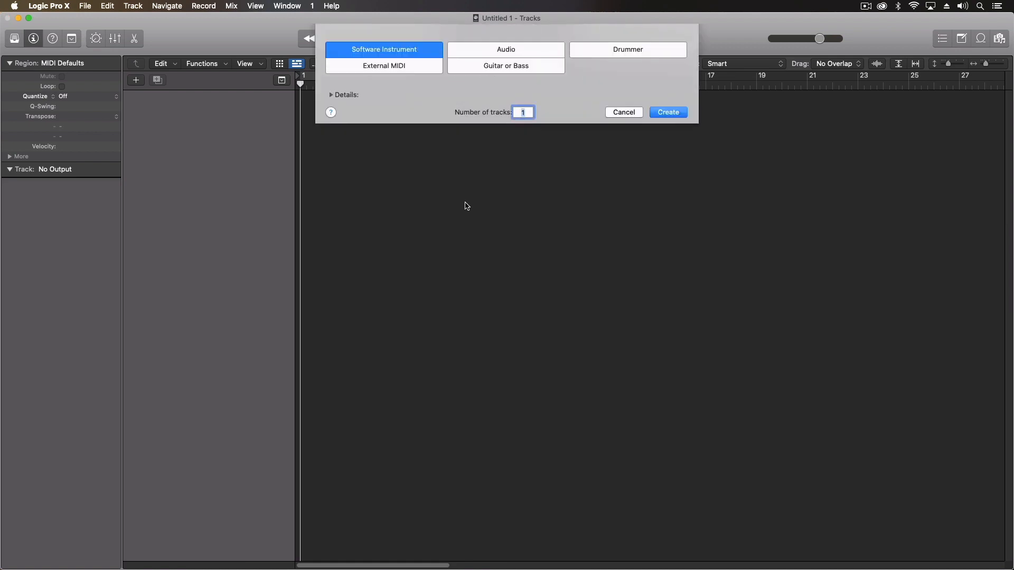
Create a software instrument track that keeps the Default Patch, then collapse the inspector's track settings
{"action": "left_click", "coordinate": [331, 95]}
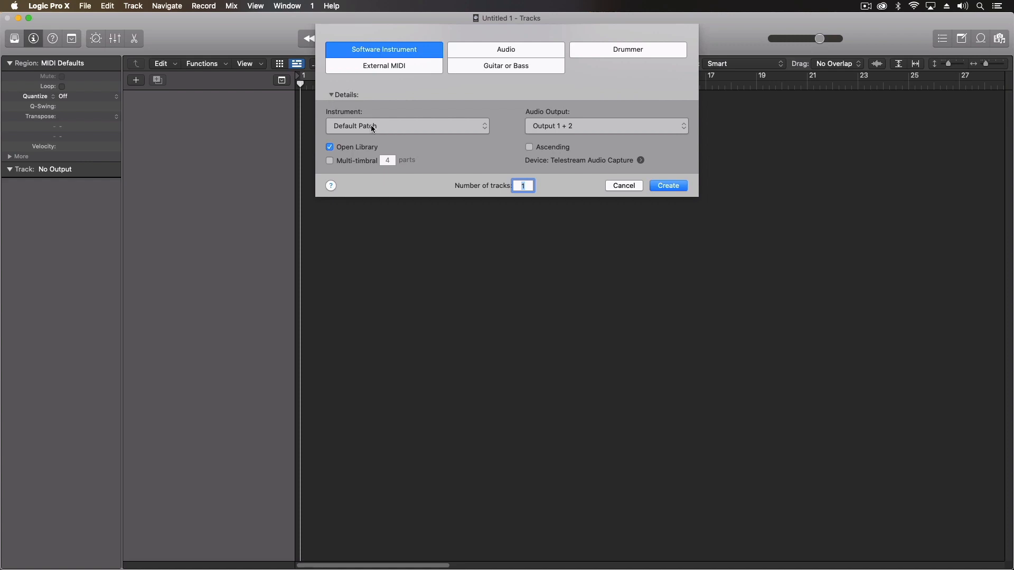
{"action": "left_click", "coordinate": [372, 127]}
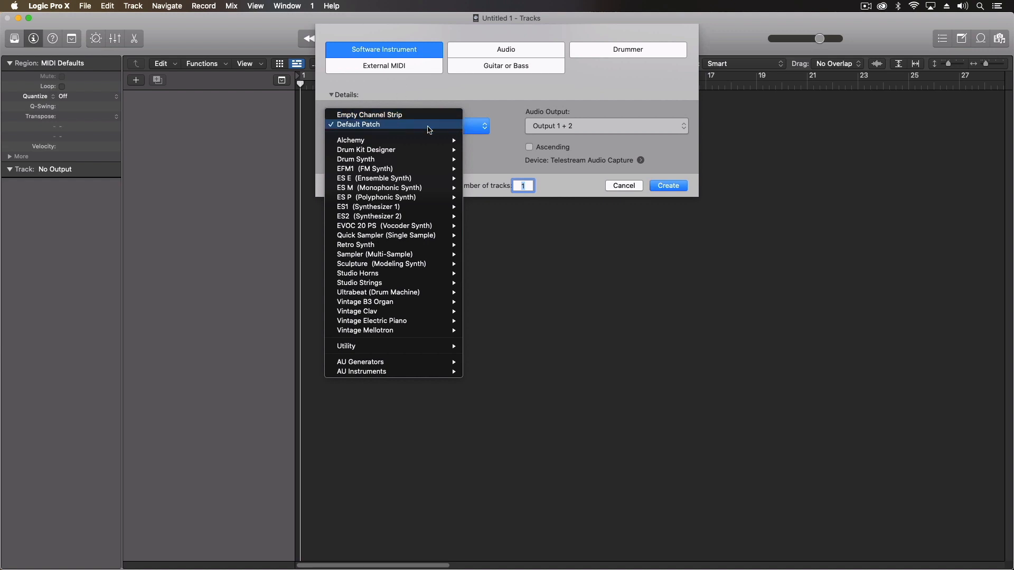
{"action": "left_click", "coordinate": [511, 109]}
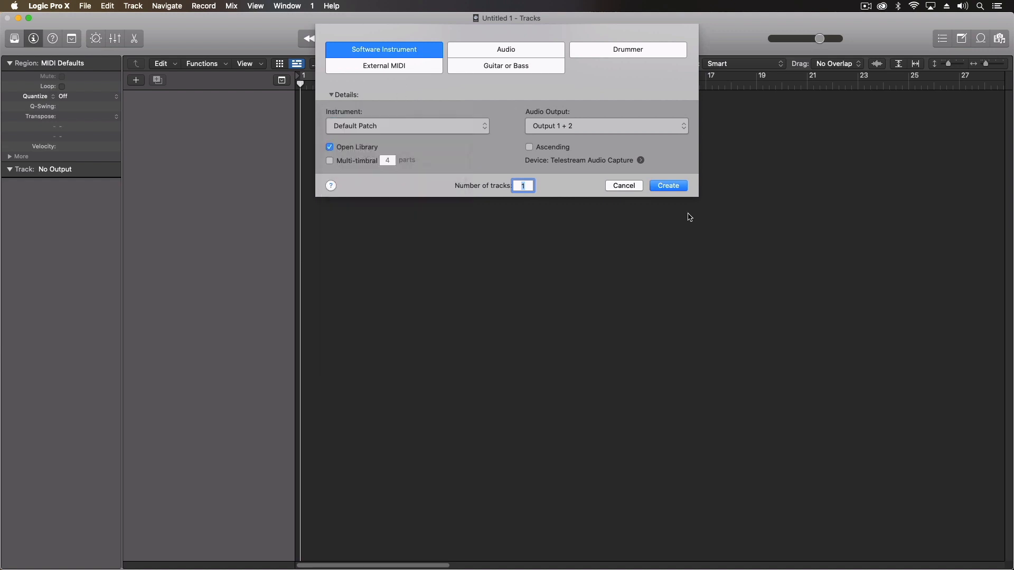
{"action": "left_click", "coordinate": [668, 185]}
{"action": "left_click", "coordinate": [150, 170]}
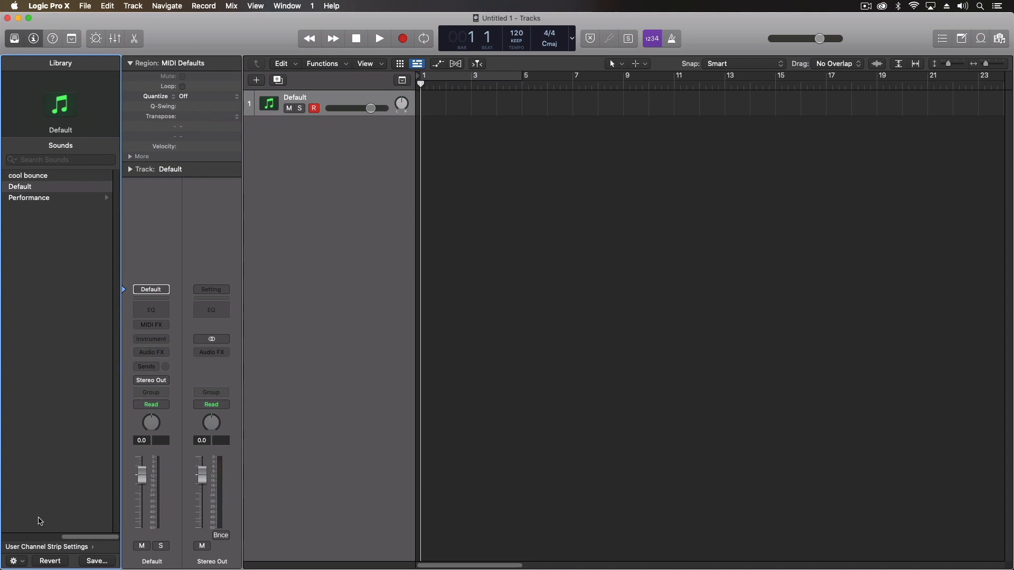
Load the stereo Sampler (Multi-Sample) as the track's instrument and move its window higher
{"action": "left_click", "coordinate": [150, 338]}
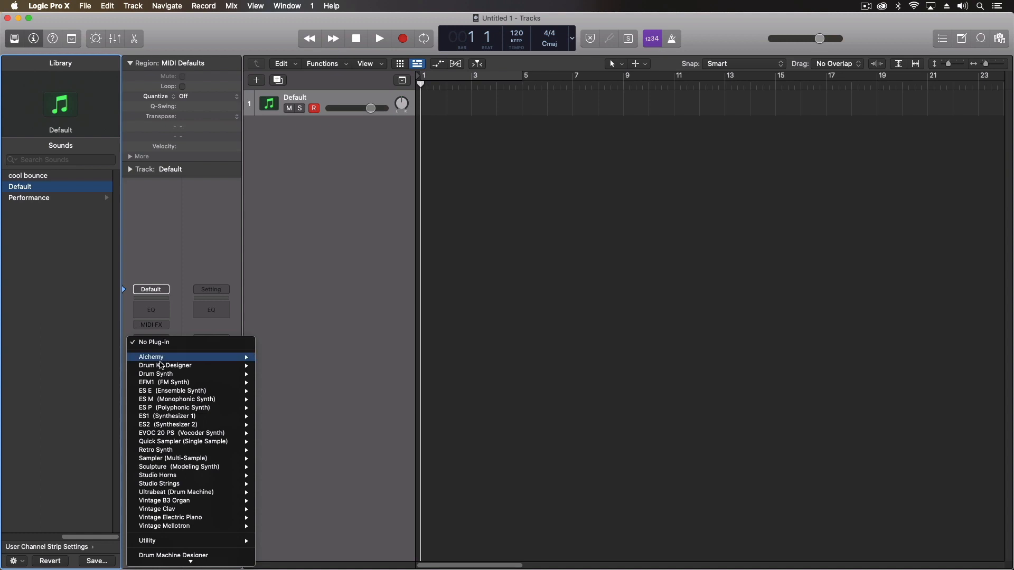
{"action": "mouse_move", "coordinate": [162, 459]}
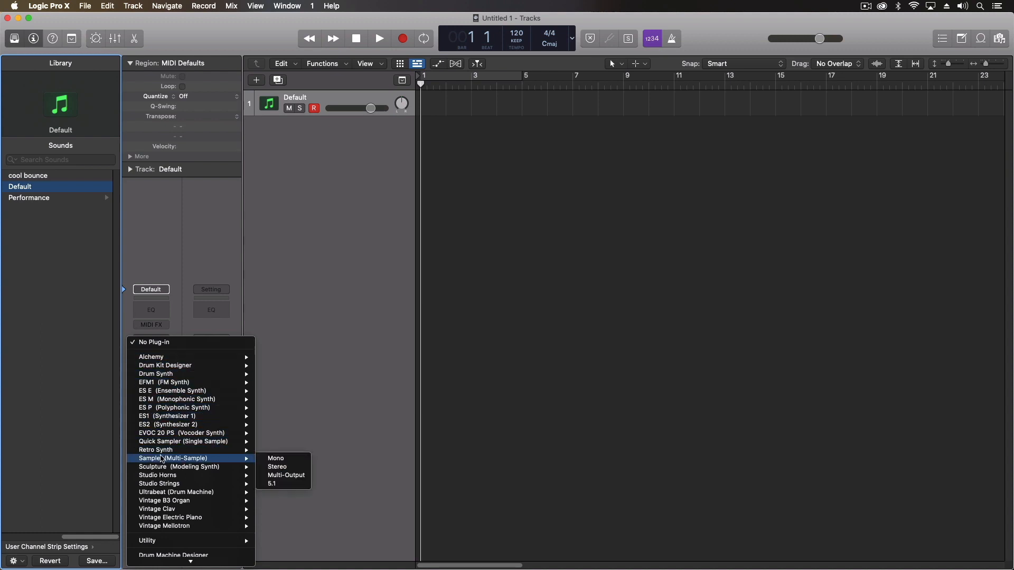
{"action": "left_click", "coordinate": [291, 467]}
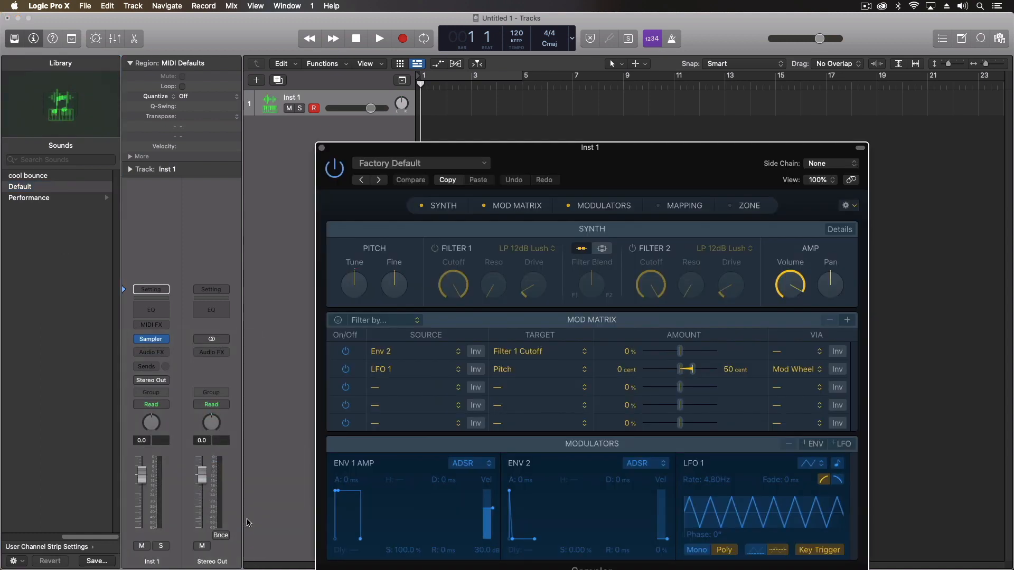
{"action": "left_click_drag", "start_coordinate": [523, 174], "coordinate": [535, 74]}
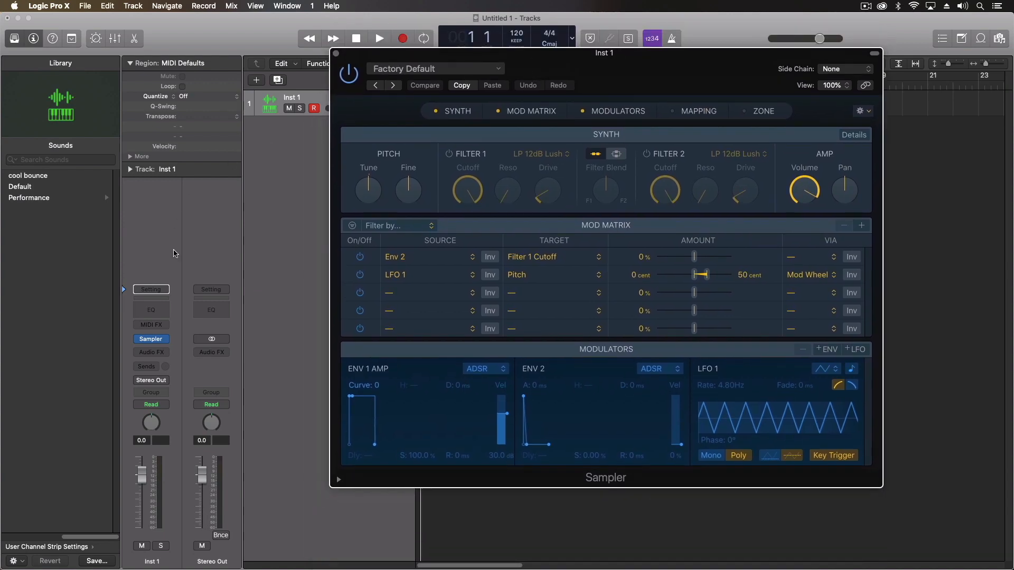
Browse the Sampler patches in the Library under Factory › Keyboards
{"action": "left_click", "coordinate": [125, 343]}
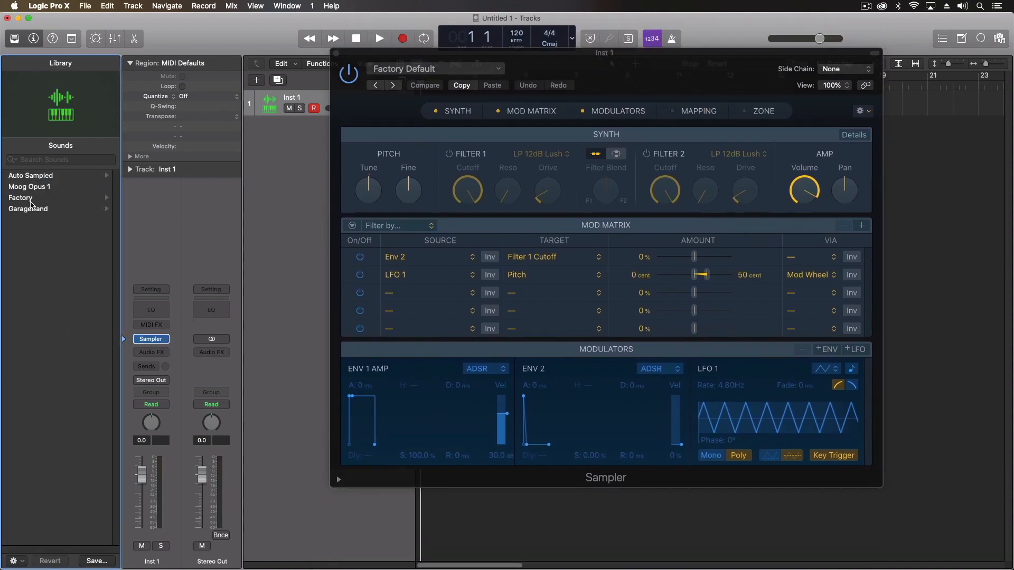
{"action": "left_click", "coordinate": [21, 198]}
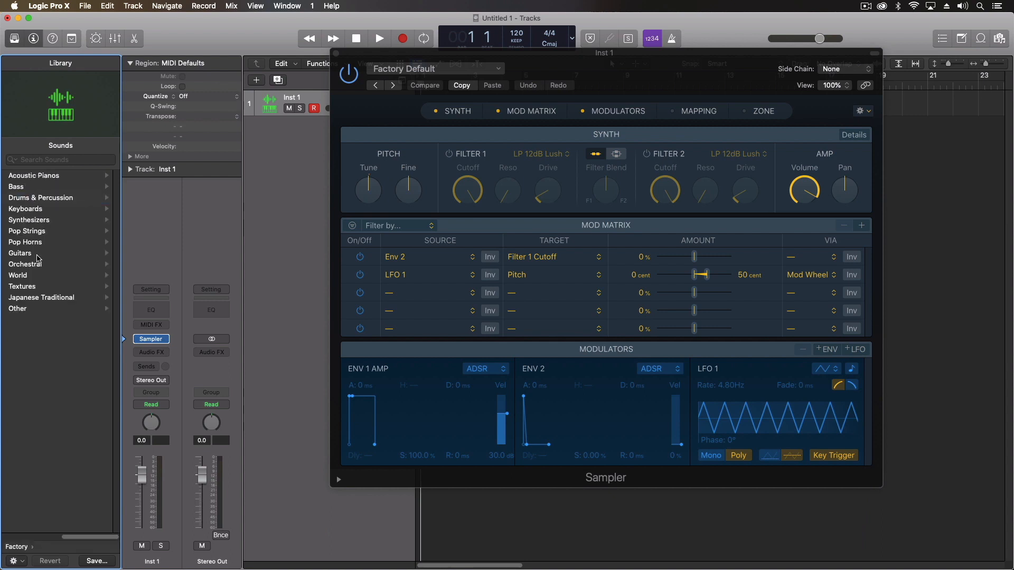
{"action": "left_click", "coordinate": [34, 210]}
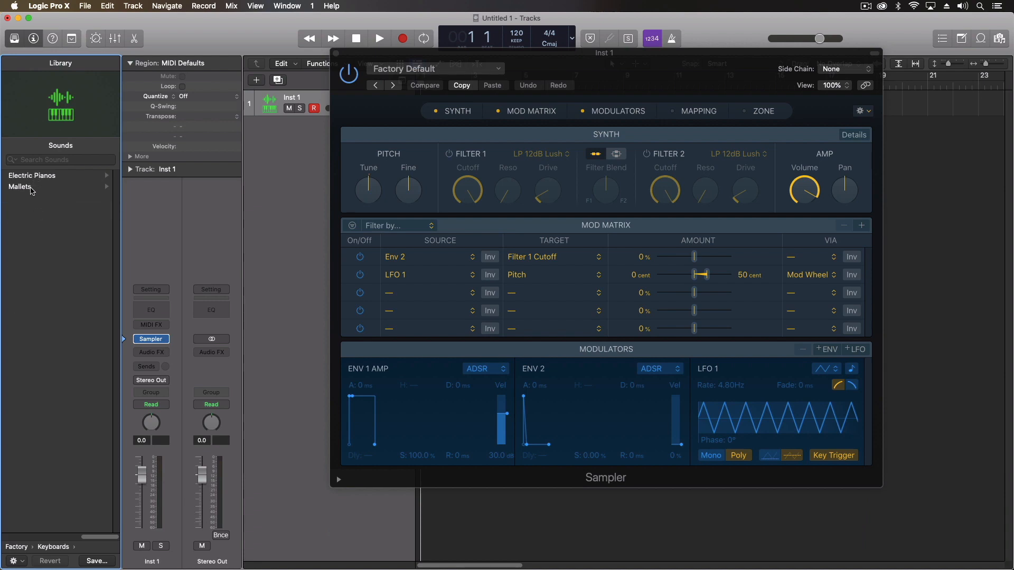
Load Factory › Acoustic Pianos › Steinway Piano 2 onto the track, then close the Sampler window
{"action": "scroll", "coordinate": [21, 296], "scroll_direction": "left", "scroll_amount": 5}
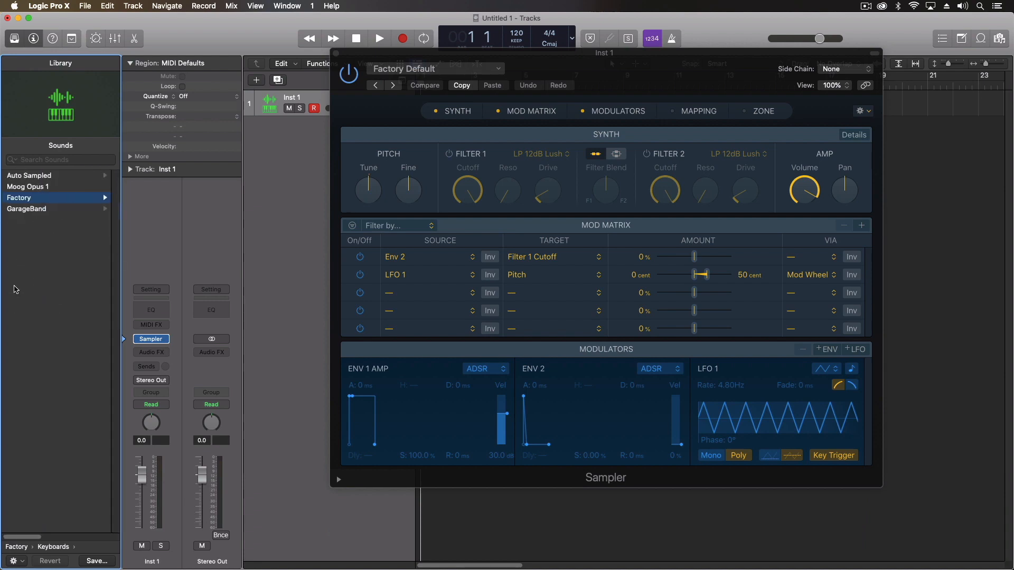
{"action": "scroll", "coordinate": [14, 289], "scroll_direction": "right", "scroll_amount": 3}
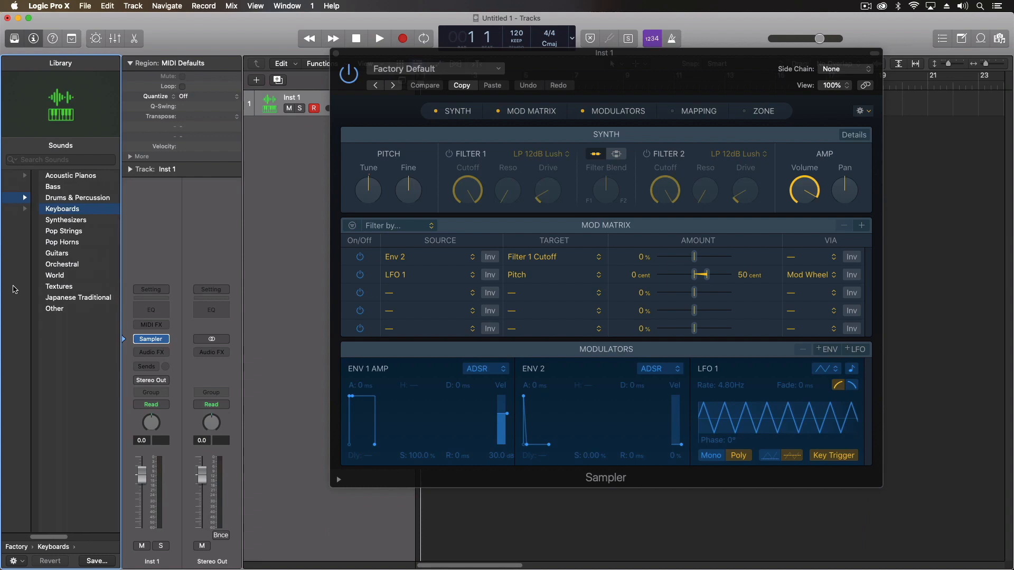
{"action": "left_click", "coordinate": [54, 179]}
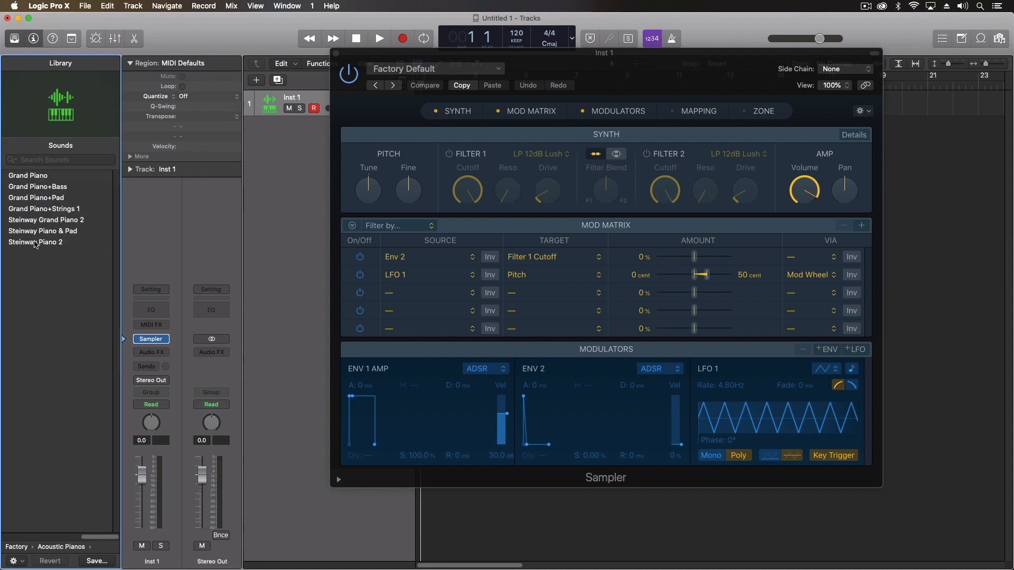
{"action": "left_click", "coordinate": [35, 246]}
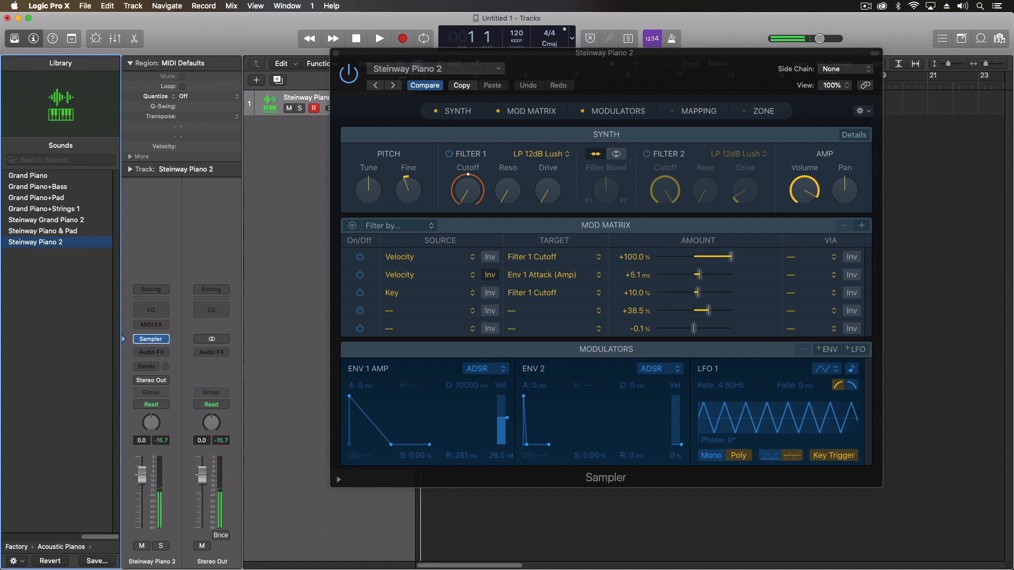
{"action": "left_click", "coordinate": [336, 54]}
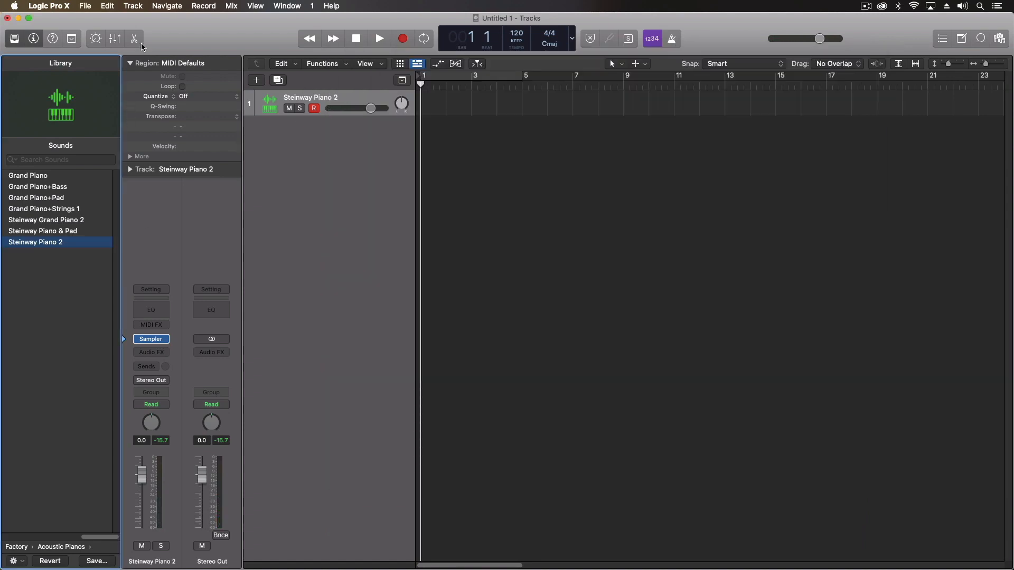
Set the Steinway Piano 2 track icon to the grand piano in the Track inspector
{"action": "left_click", "coordinate": [129, 170]}
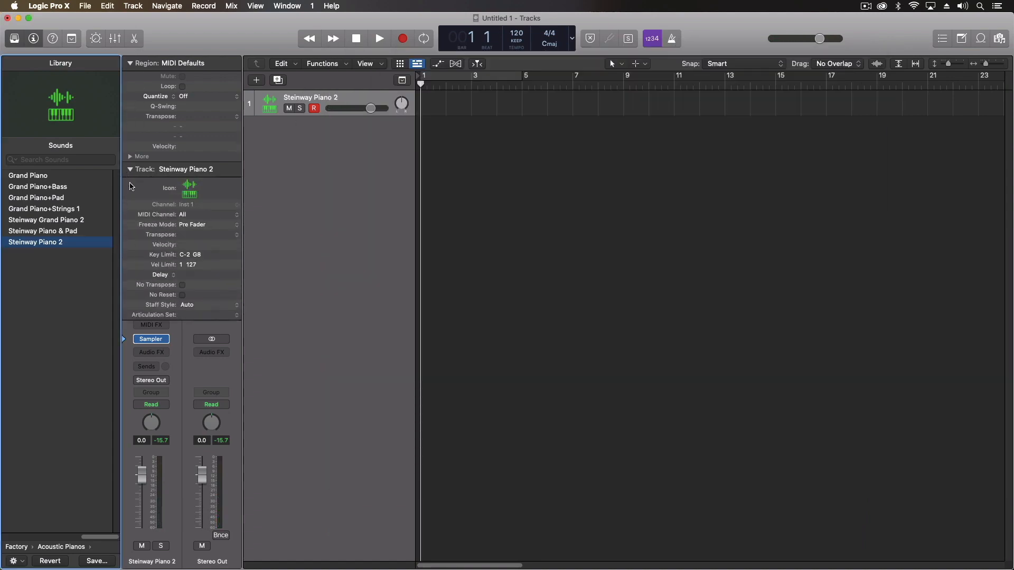
{"action": "left_click", "coordinate": [190, 189]}
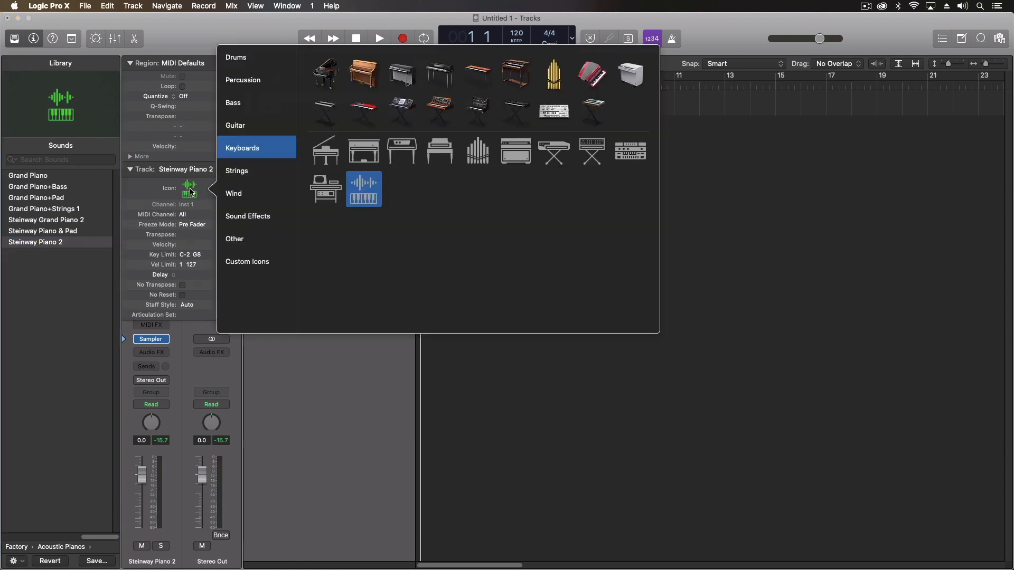
{"action": "left_click", "coordinate": [324, 74]}
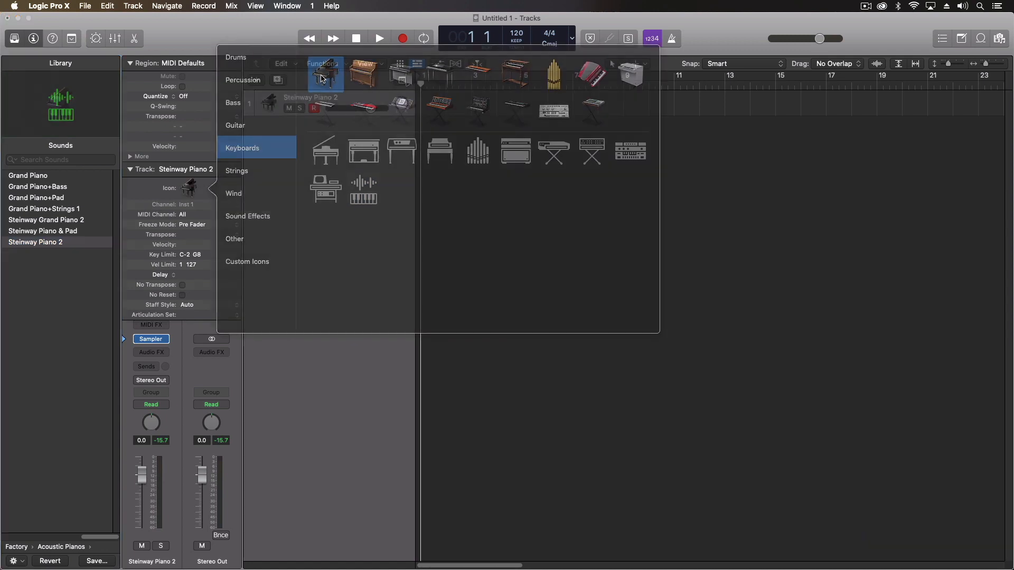
{"action": "left_click", "coordinate": [130, 170]}
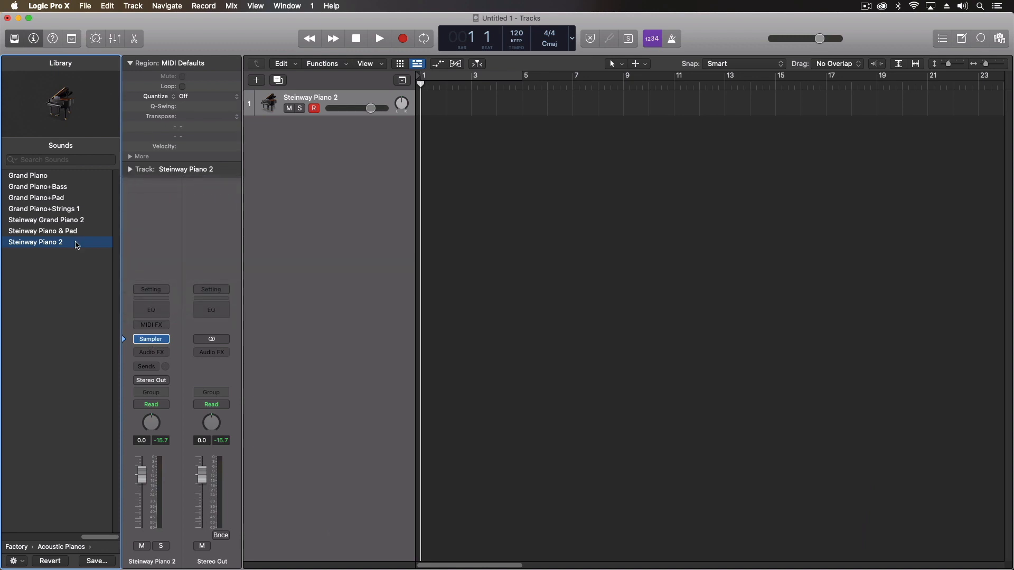
Save the channel strip as a setting named 'Piano Starter'
{"action": "left_click", "coordinate": [160, 290]}
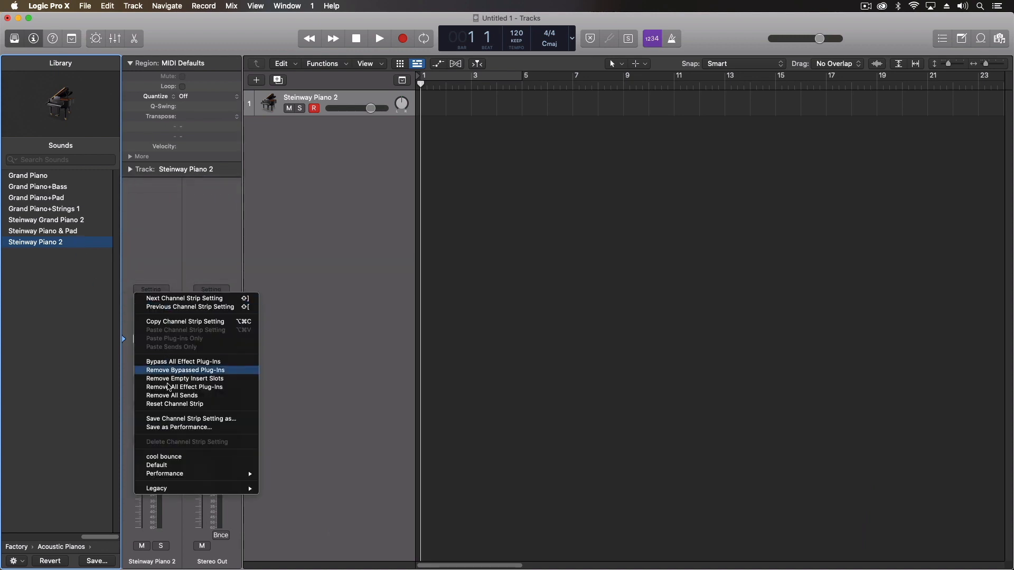
{"action": "left_click", "coordinate": [174, 420]}
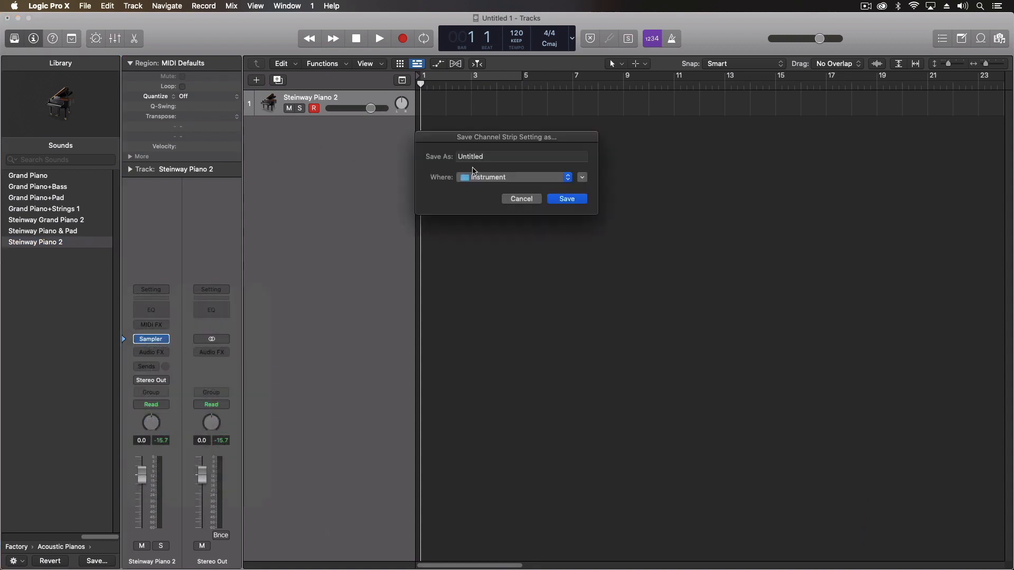
{"action": "type", "text": "Piano Starter"}
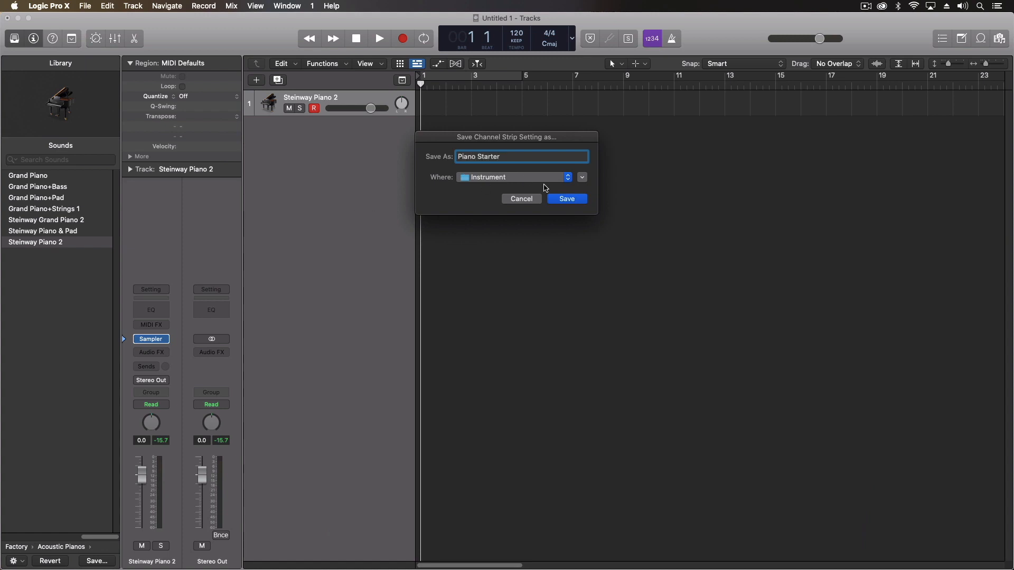
{"action": "left_click", "coordinate": [570, 199]}
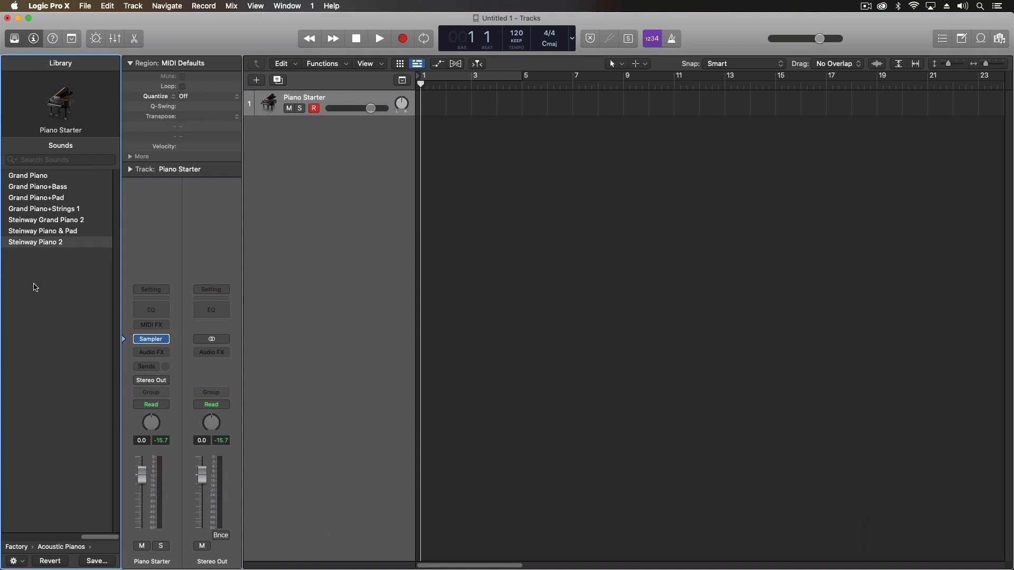
Define the Piano Starter setting in the Library as the default channel strip
{"action": "scroll", "coordinate": [29, 280], "scroll_direction": "left", "scroll_amount": 5}
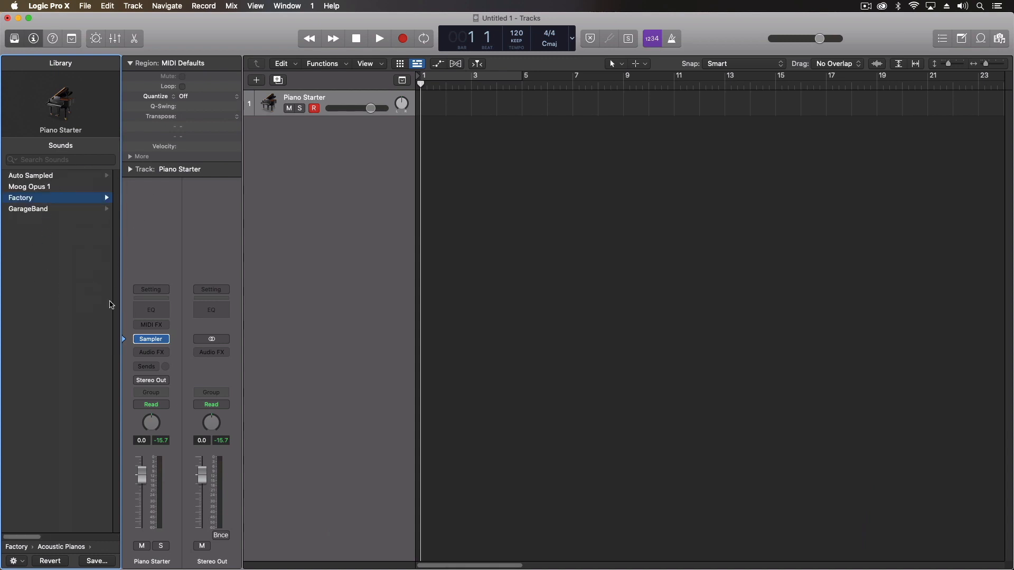
{"action": "left_click", "coordinate": [133, 289]}
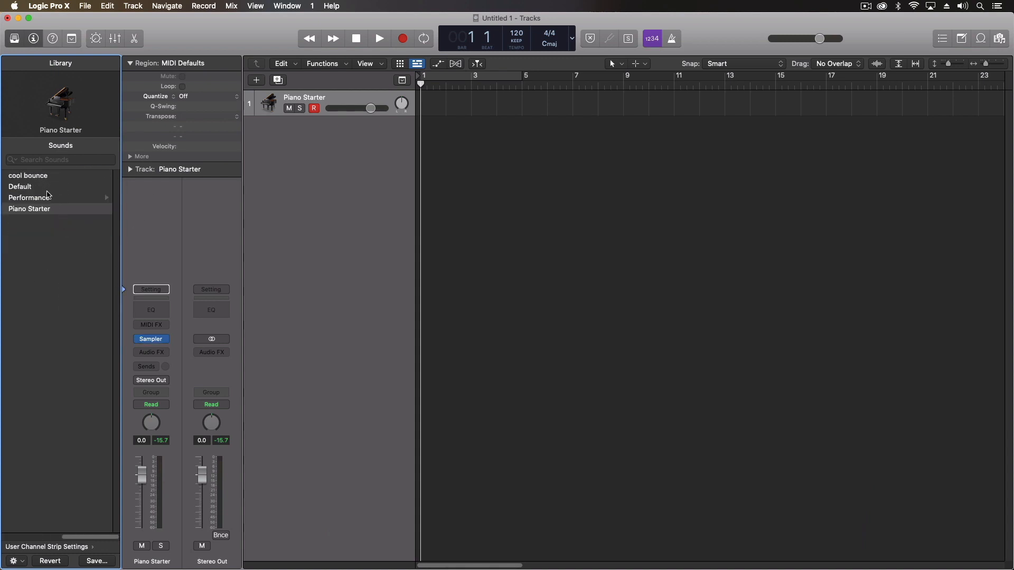
{"action": "scroll", "coordinate": [42, 192], "scroll_direction": "left", "scroll_amount": 5}
{"action": "scroll", "coordinate": [48, 197], "scroll_direction": "right", "scroll_amount": 5}
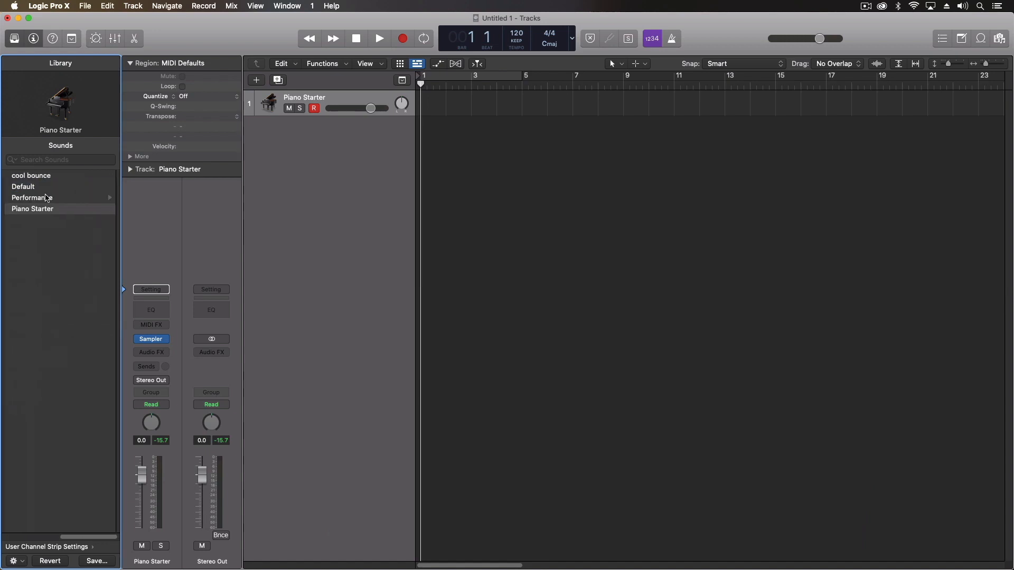
{"action": "right_click", "coordinate": [39, 210]}
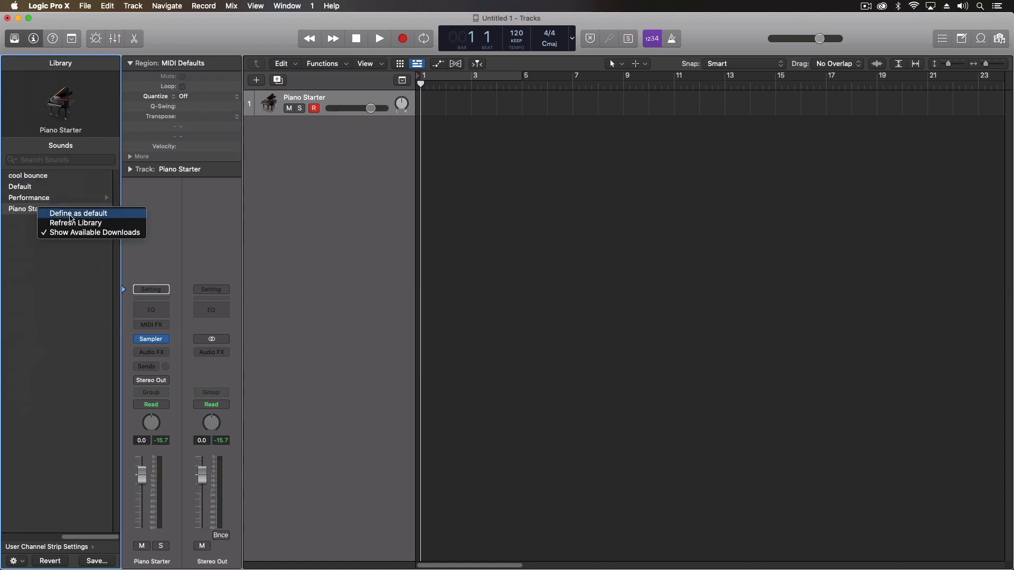
{"action": "left_click", "coordinate": [70, 218]}
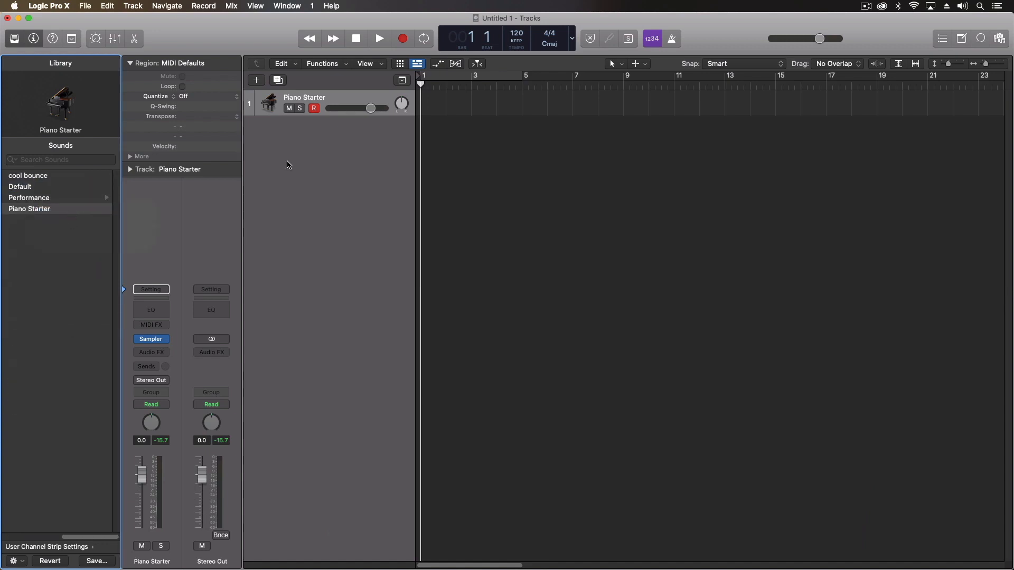
Add a second track and confirm its channel strip setting is Piano Starter
{"action": "double_click", "coordinate": [289, 209]}
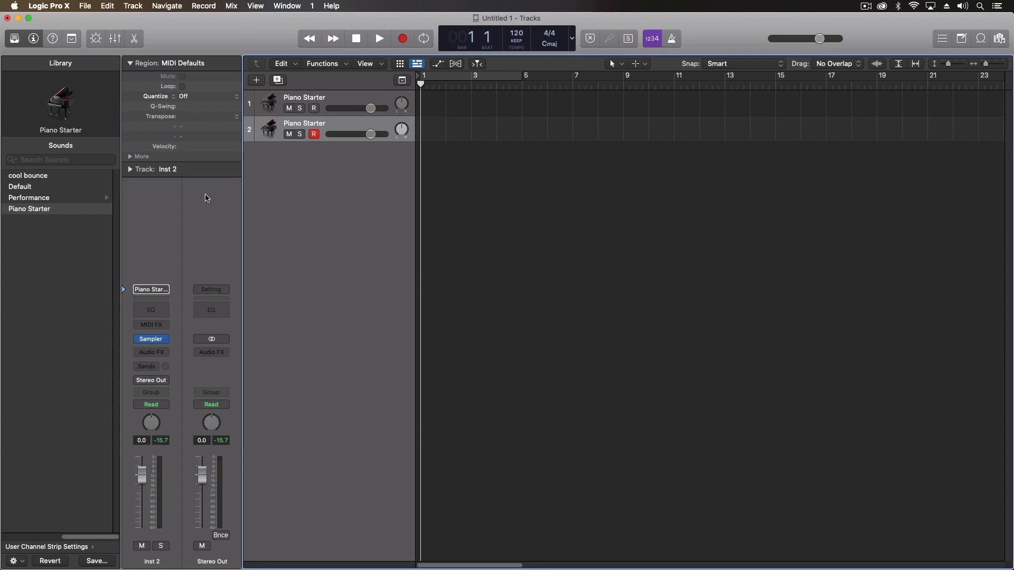
{"action": "left_click", "coordinate": [147, 290]}
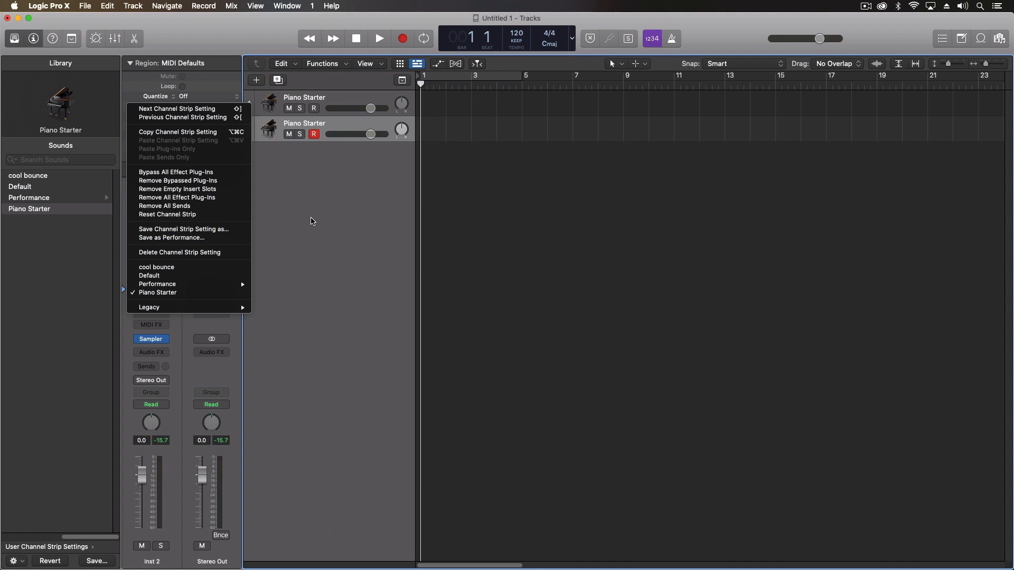
{"action": "left_click", "coordinate": [312, 219]}
Check that Piano Starter appears among the Library's user channel strip settings
{"action": "scroll", "coordinate": [47, 219], "scroll_direction": "left", "scroll_amount": 3}
{"action": "left_click", "coordinate": [38, 188]}
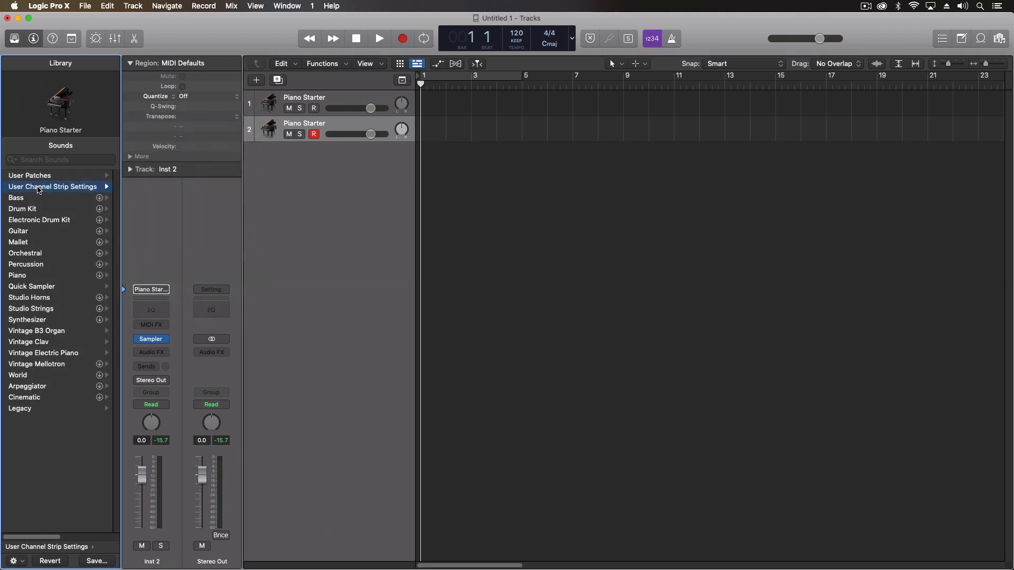
{"action": "right_click", "coordinate": [41, 212]}
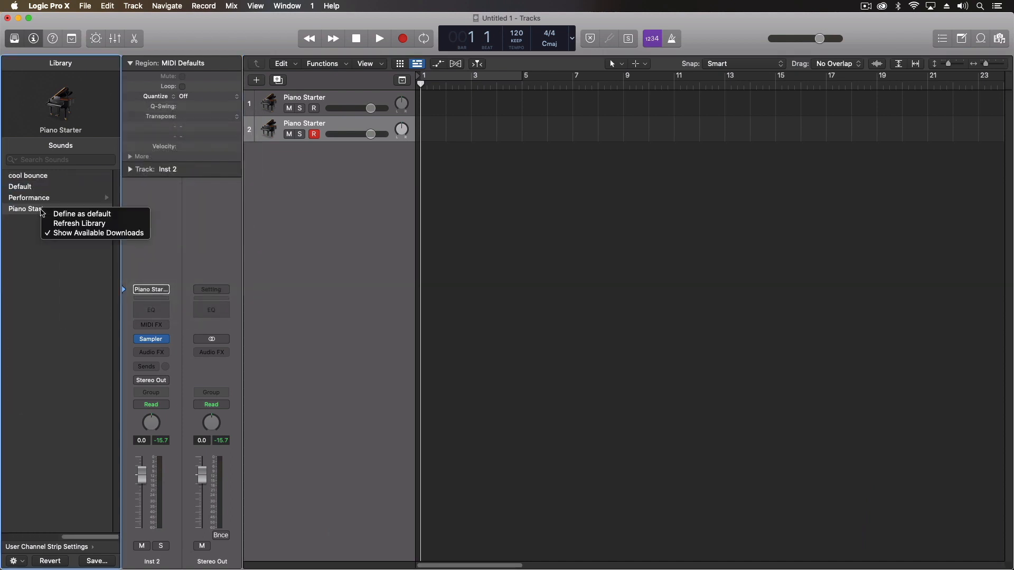
{"action": "left_click", "coordinate": [66, 306]}
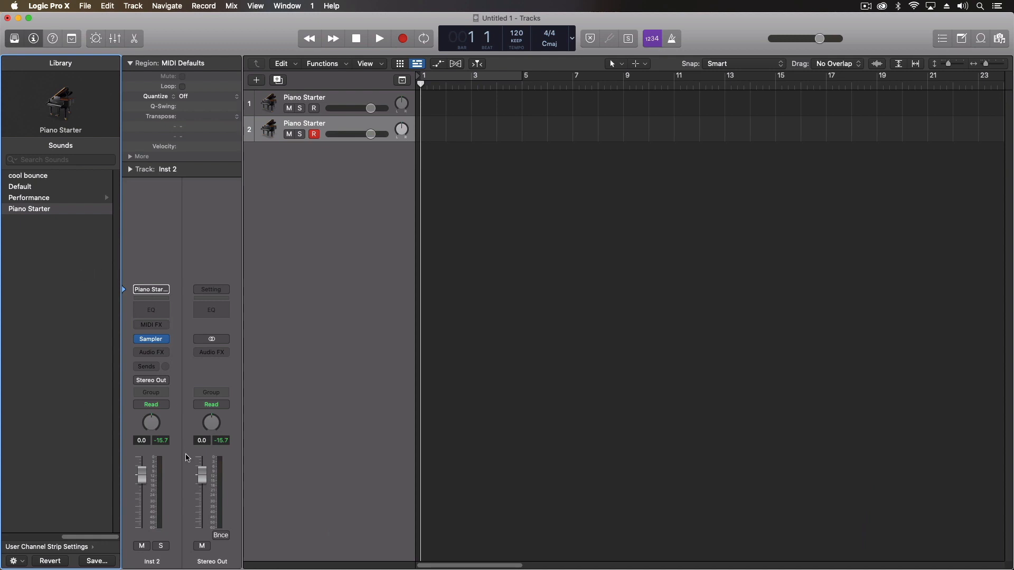
Expand the Inst 2 track settings and edit the default region name in the inspector
{"action": "left_click", "coordinate": [129, 170]}
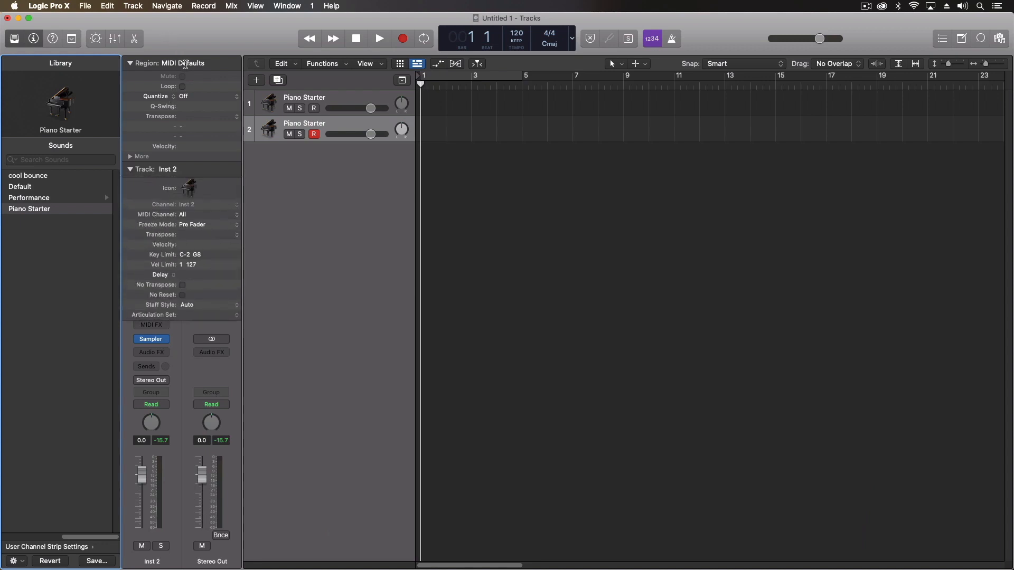
{"action": "double_click", "coordinate": [186, 64]}
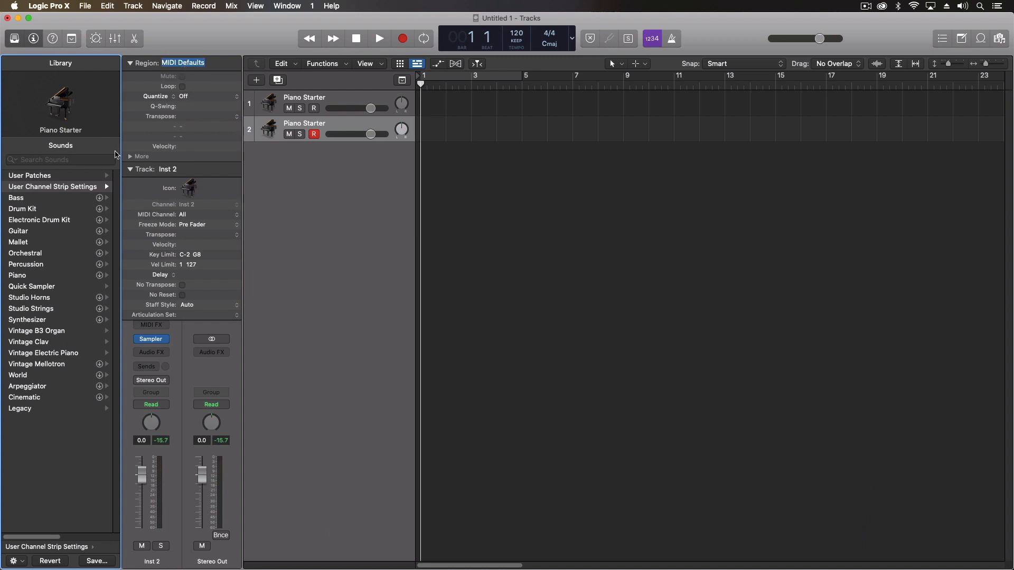
{"action": "left_click", "coordinate": [130, 158]}
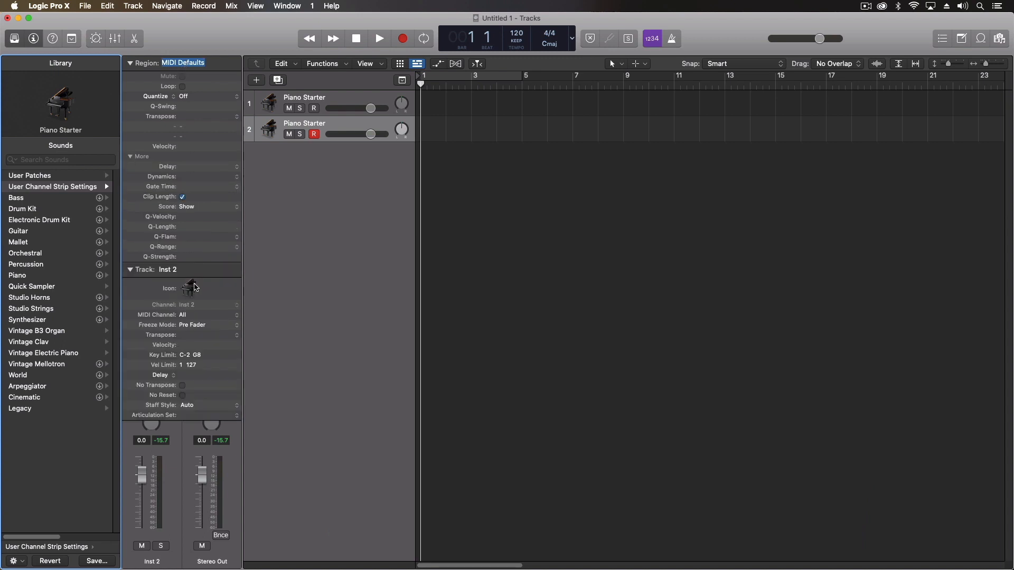
{"action": "left_click", "coordinate": [227, 64]}
Record a Piano Starter MIDI region on track 2 from bar 1, leaving the Track section expanded
{"action": "left_click", "coordinate": [405, 39]}
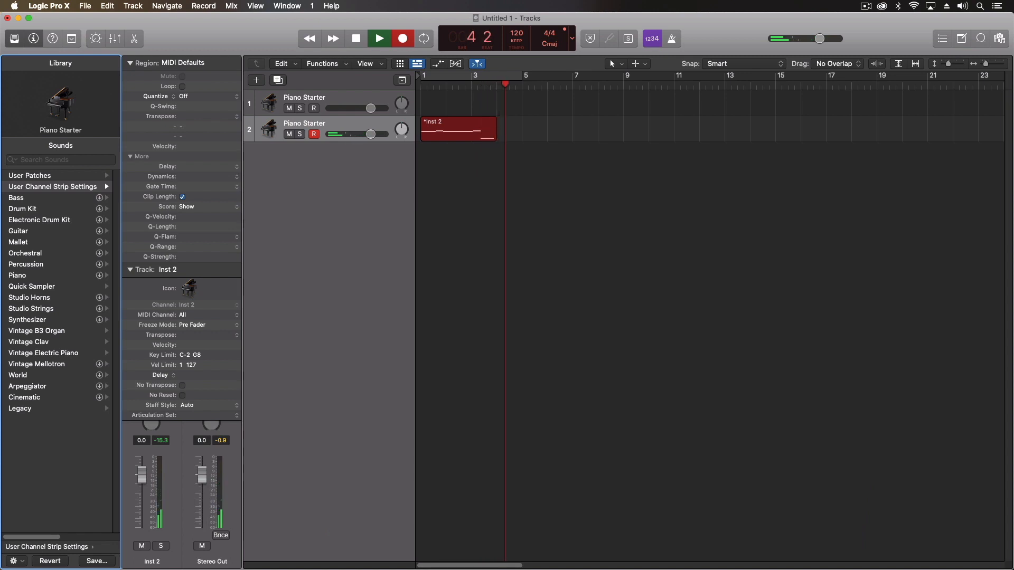
{"action": "left_click", "coordinate": [356, 38]}
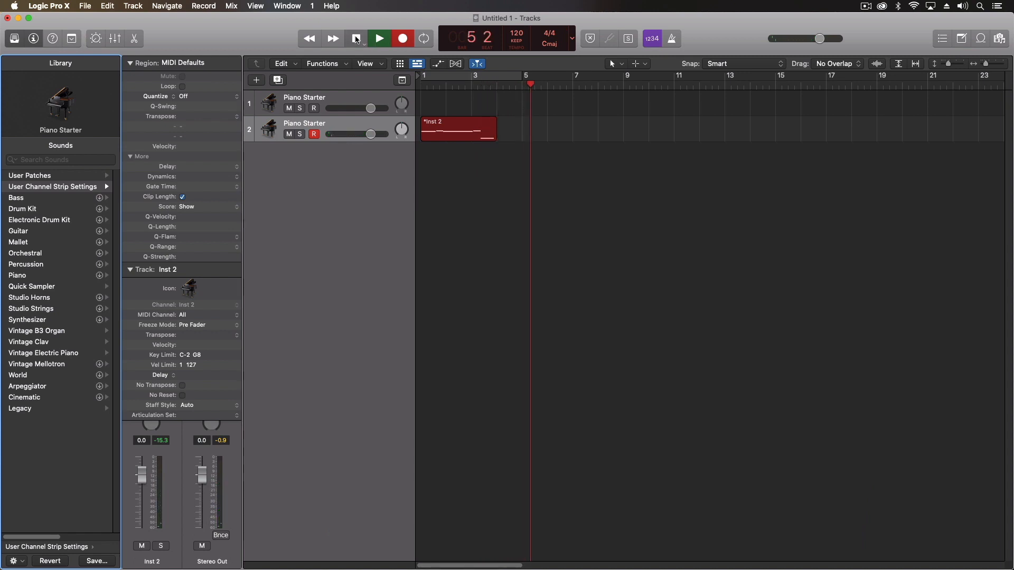
{"action": "left_click", "coordinate": [463, 121]}
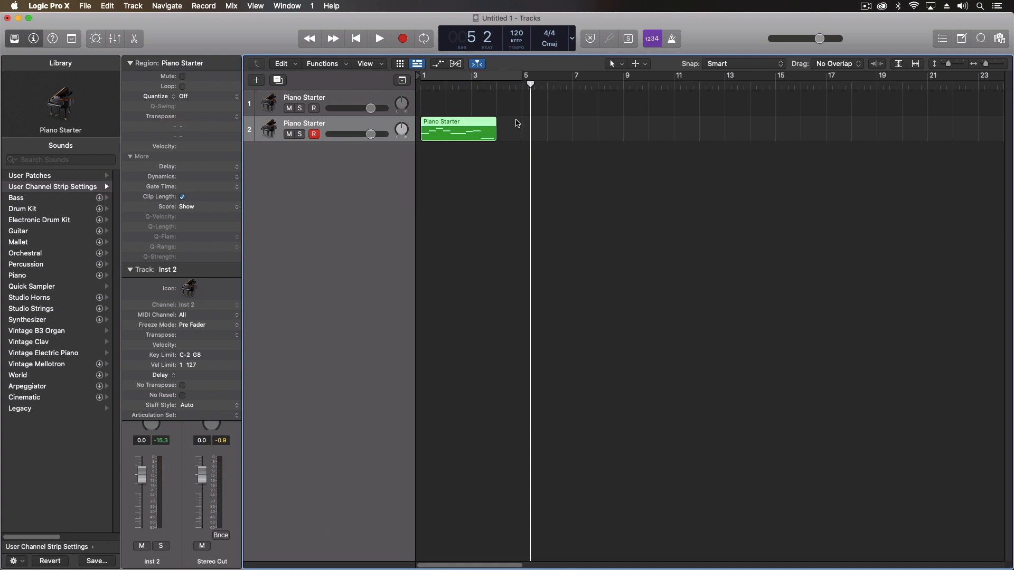
{"action": "left_click", "coordinate": [515, 120]}
{"action": "left_click", "coordinate": [467, 125]}
{"action": "left_click", "coordinate": [130, 64]}
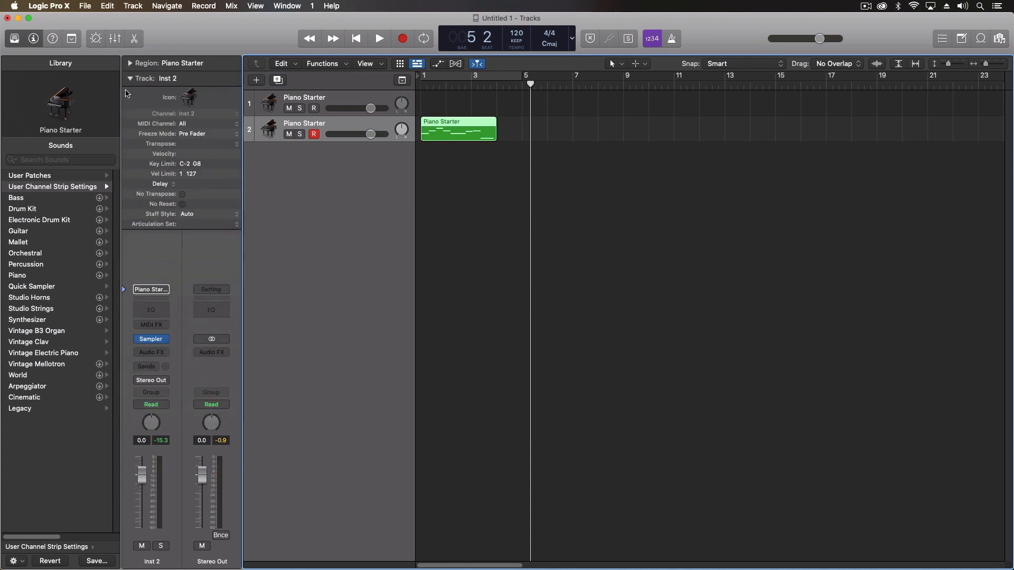
{"action": "left_click", "coordinate": [129, 79]}
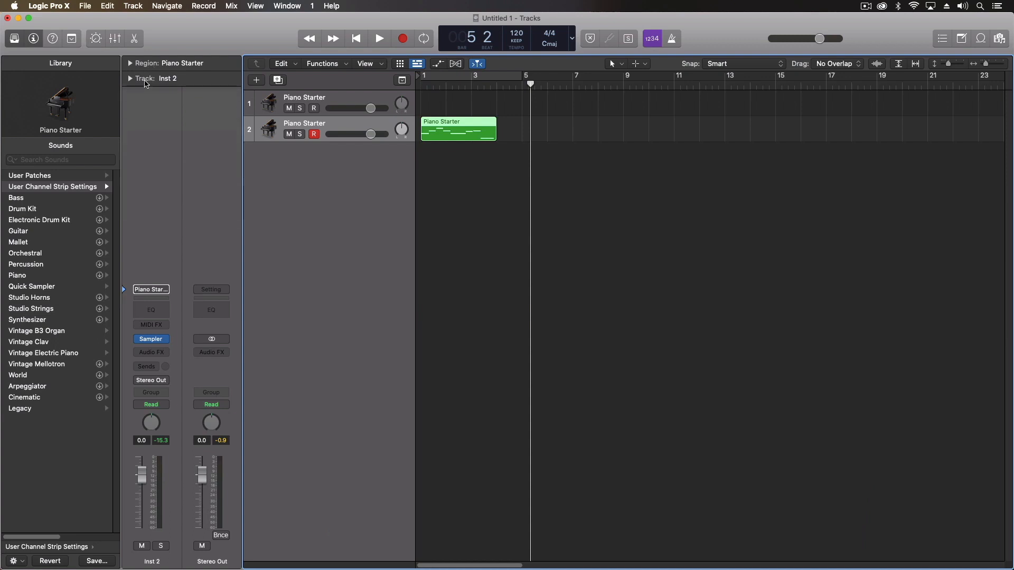
{"action": "left_click", "coordinate": [143, 80]}
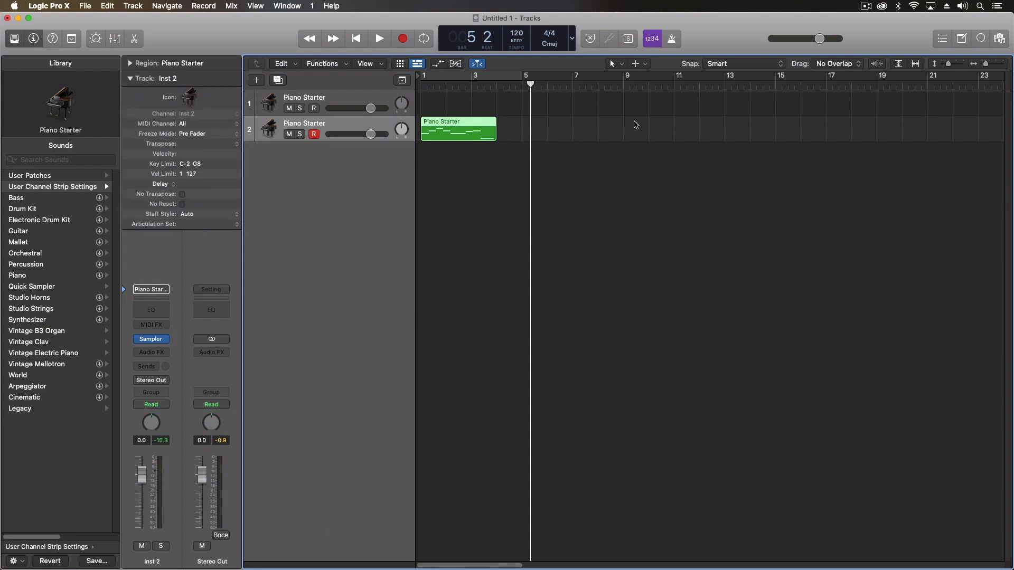
Copy the Piano Starter region to bar 10 and transpose the first region up 12 semitones
{"action": "left_click_drag", "start_coordinate": [461, 125], "coordinate": [696, 133]}
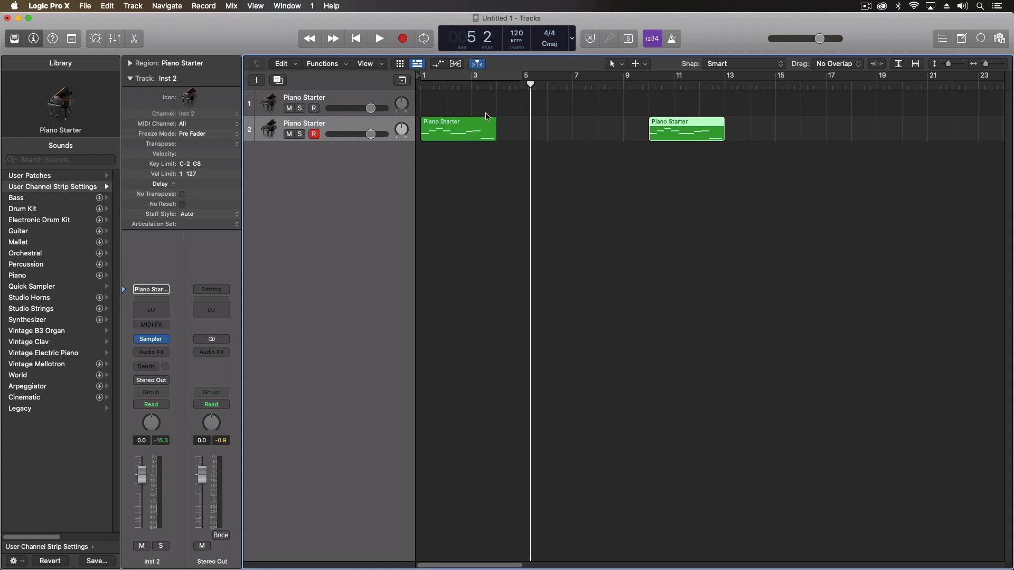
{"action": "left_click", "coordinate": [477, 122]}
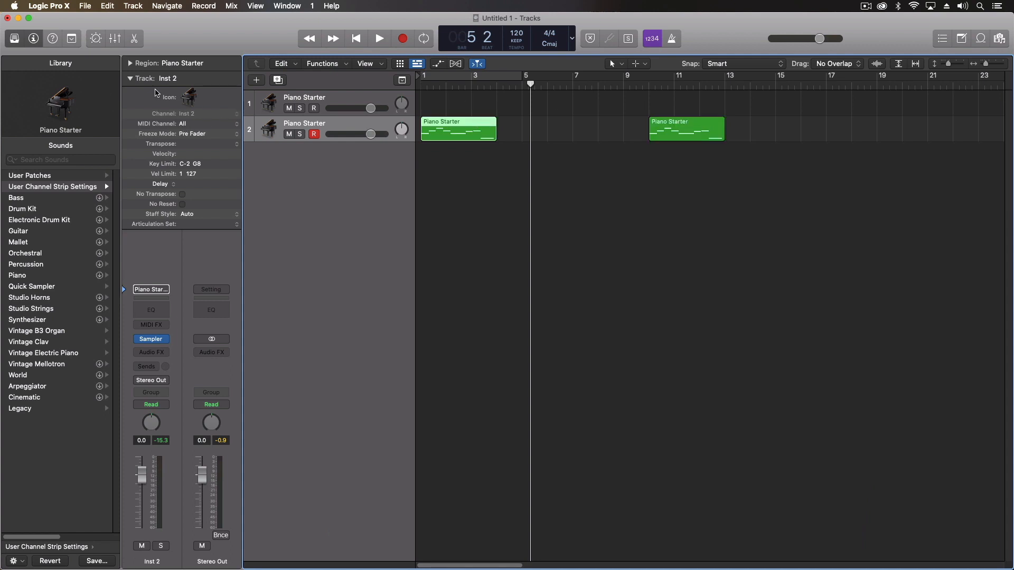
{"action": "left_click", "coordinate": [131, 64]}
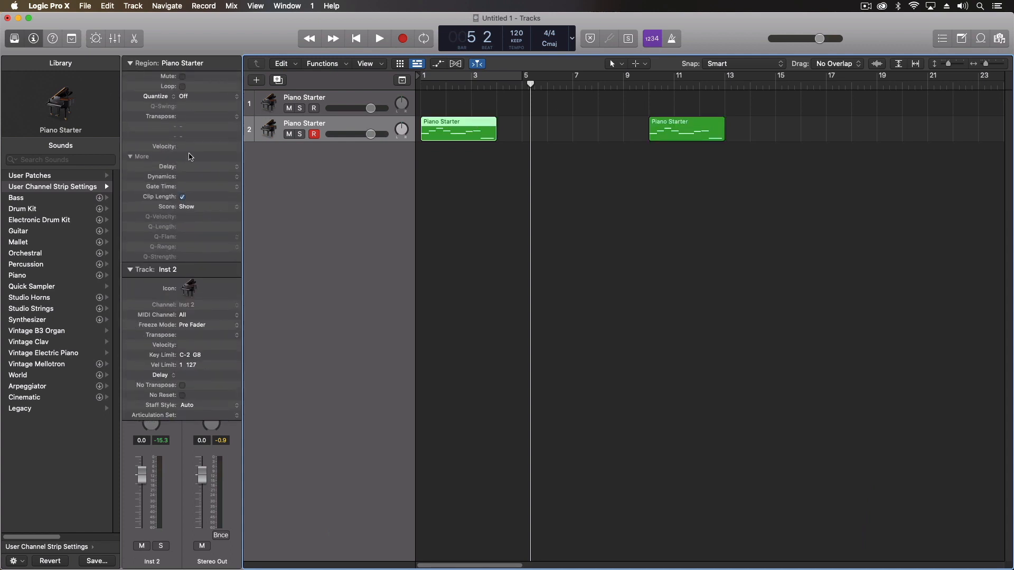
{"action": "left_click", "coordinate": [237, 116]}
{"action": "left_click", "coordinate": [195, 109]}
Play back from bar 1 and bar 10 to compare, then reset the region transpose to 0
{"action": "key", "text": "Return"}
{"action": "key", "text": "space"}
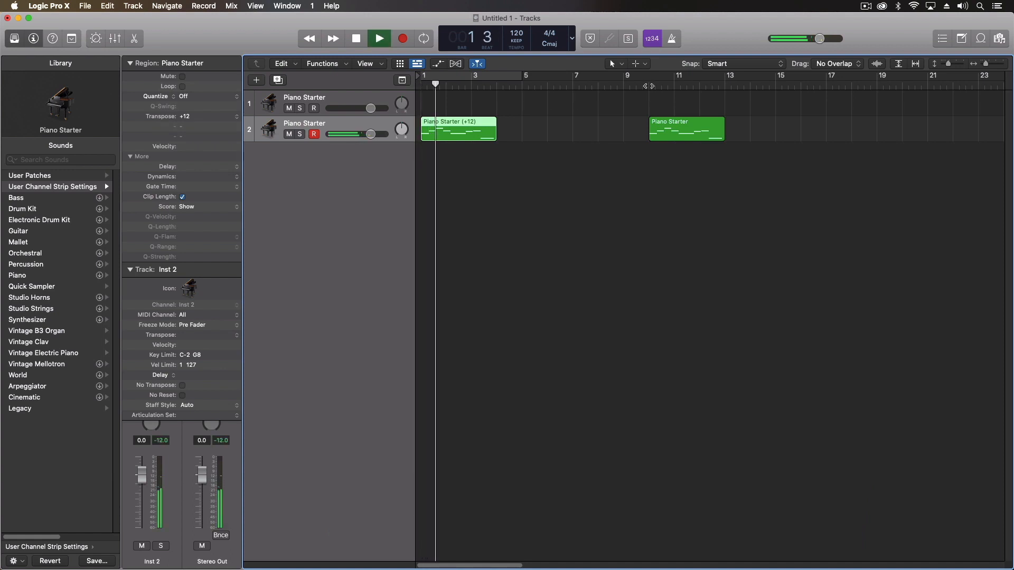
{"action": "key", "text": "space"}
{"action": "left_click", "coordinate": [649, 86]}
{"action": "key", "text": "space"}
{"action": "key", "text": "space"}
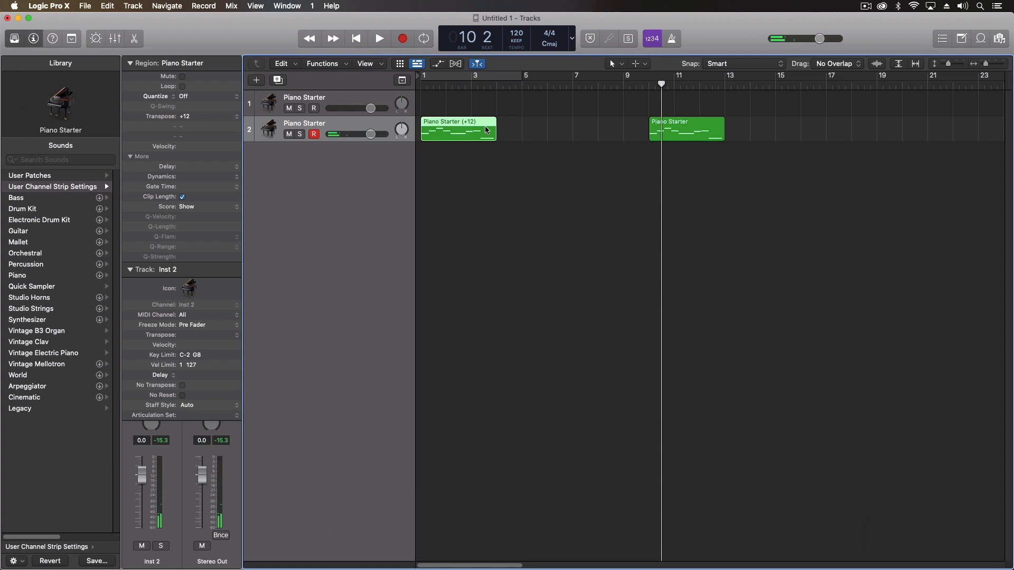
{"action": "left_click", "coordinate": [471, 86]}
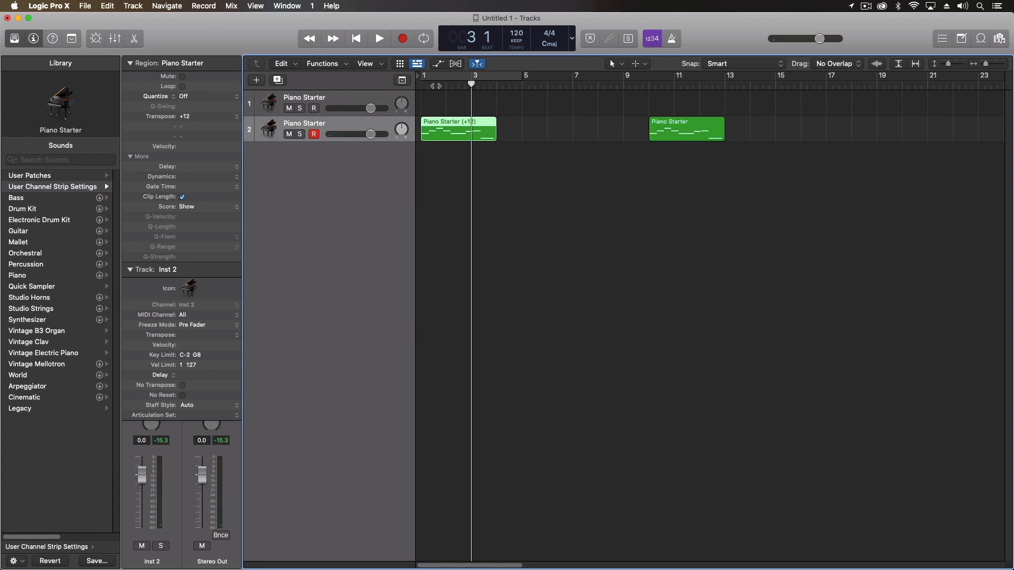
{"action": "key", "text": "Return"}
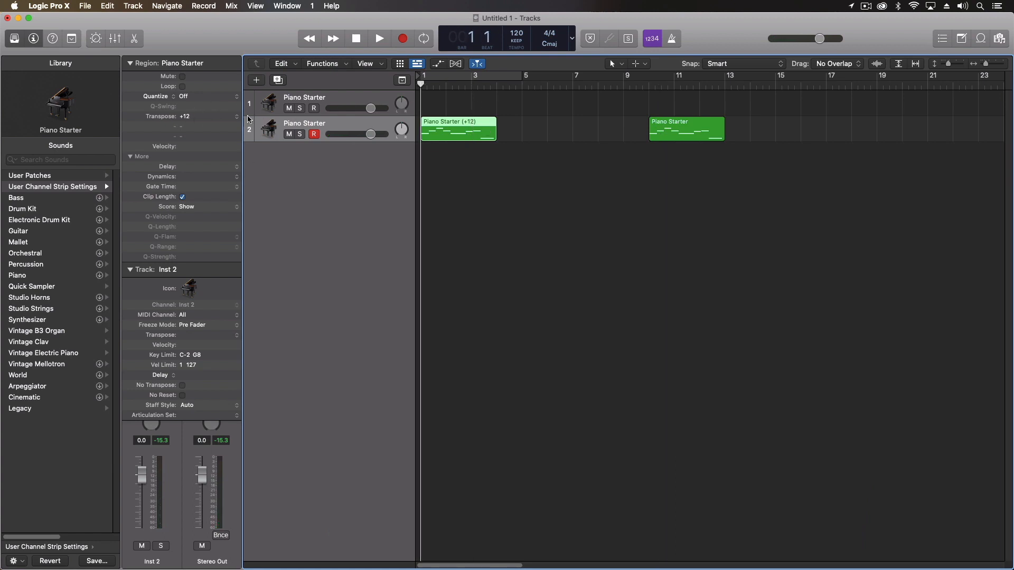
{"action": "left_click", "coordinate": [189, 117]}
Set track 2's Transpose to +12 and place the playhead at bar 1 beat 2
{"action": "left_click", "coordinate": [236, 339]}
{"action": "left_click", "coordinate": [208, 333]}
{"action": "left_click", "coordinate": [427, 86]}
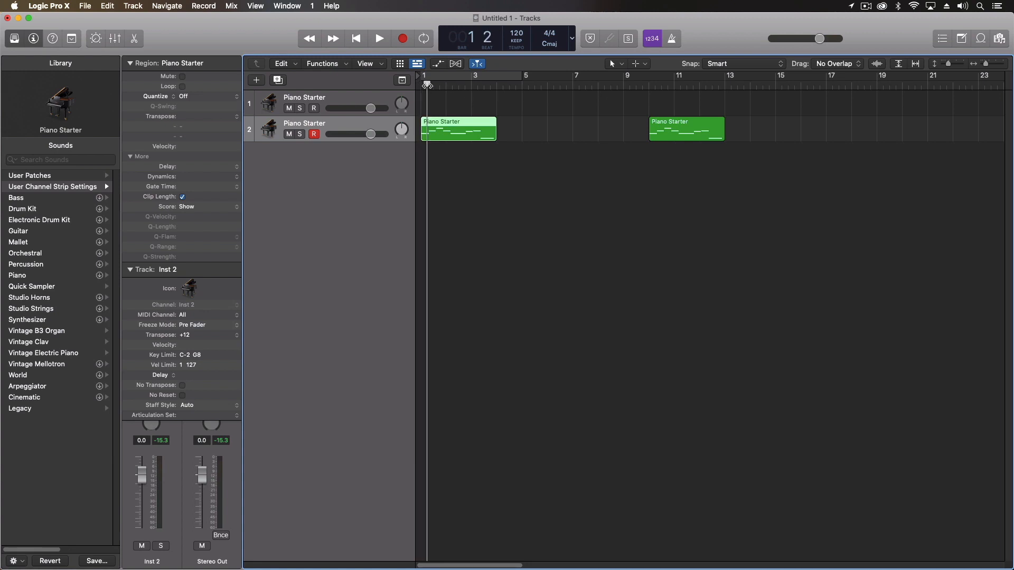
Play from bar 10, then reset track 2's Transpose to ±0
{"action": "key", "text": "space"}
{"action": "left_click", "coordinate": [659, 85]}
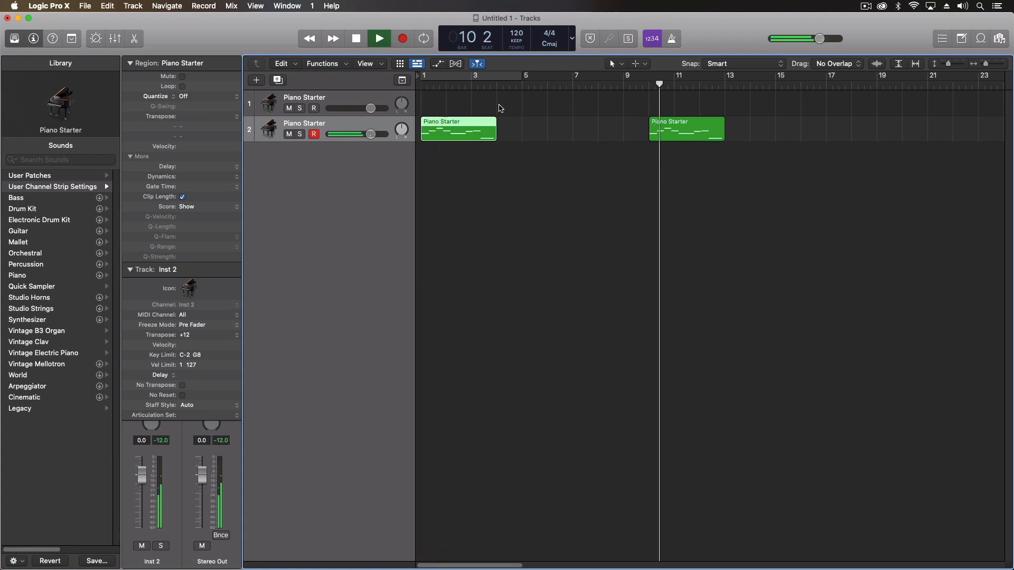
{"action": "key", "text": "space"}
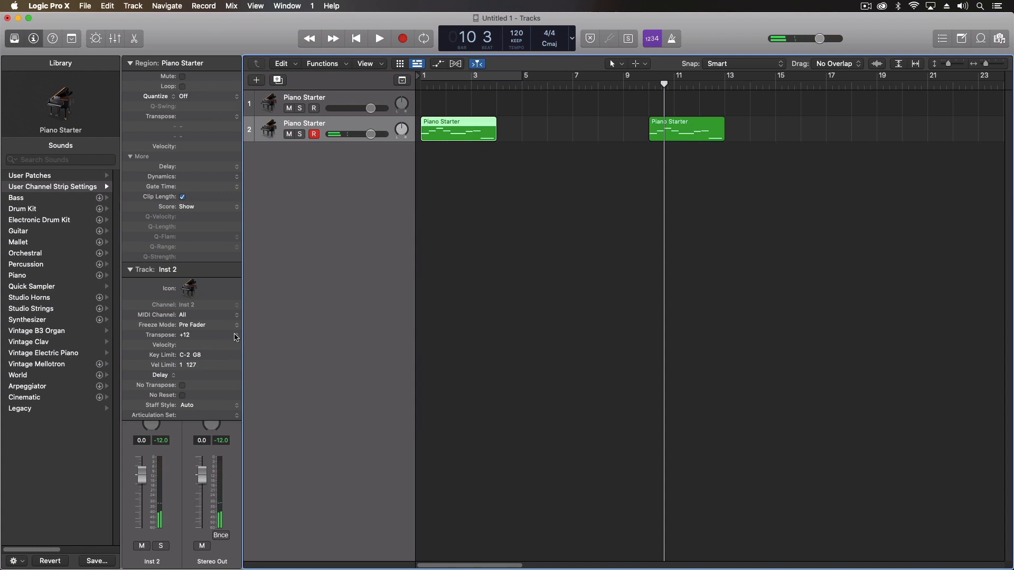
{"action": "left_click", "coordinate": [236, 335]}
{"action": "left_click", "coordinate": [197, 343]}
Marquee-select both regions, transpose them +12, return them to ±0, and deselect
{"action": "left_click", "coordinate": [544, 125]}
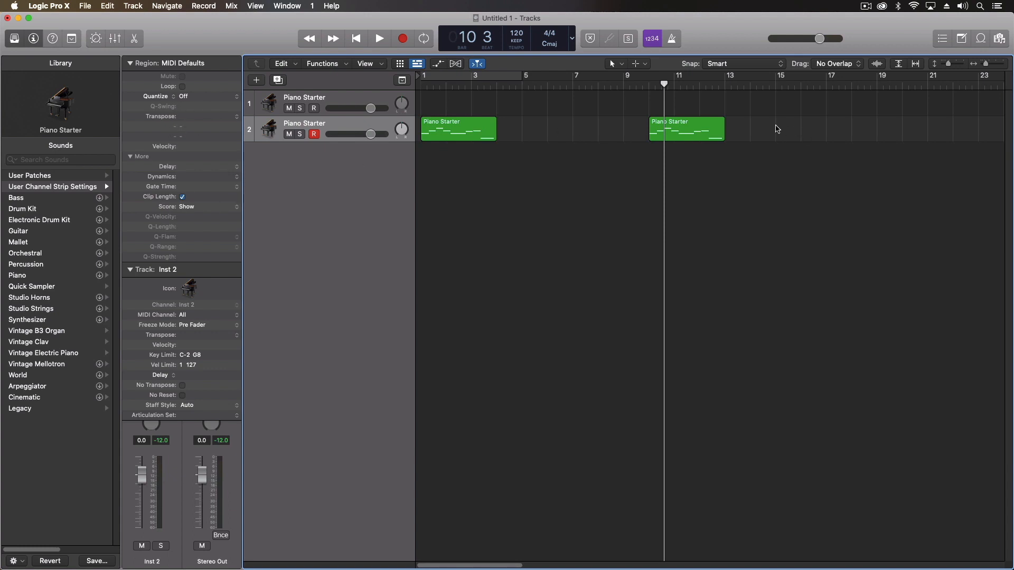
{"action": "left_click_drag", "start_coordinate": [778, 129], "coordinate": [453, 147]}
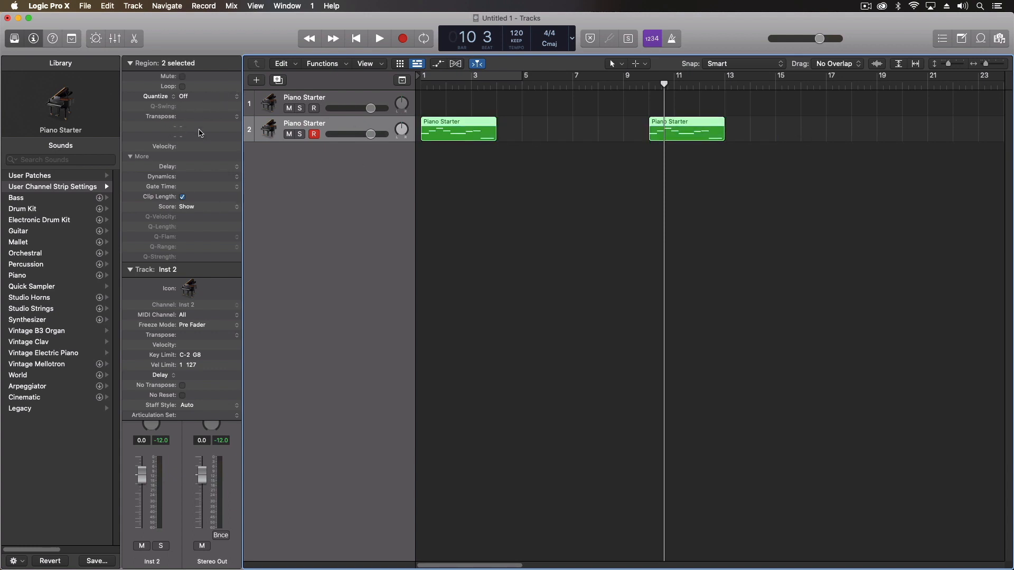
{"action": "left_click", "coordinate": [236, 116]}
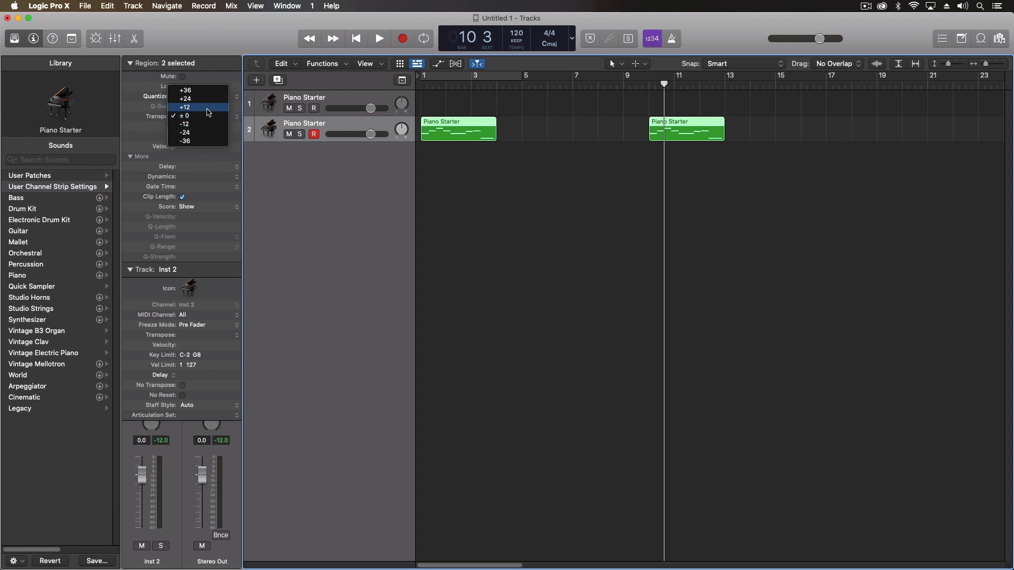
{"action": "left_click", "coordinate": [212, 107]}
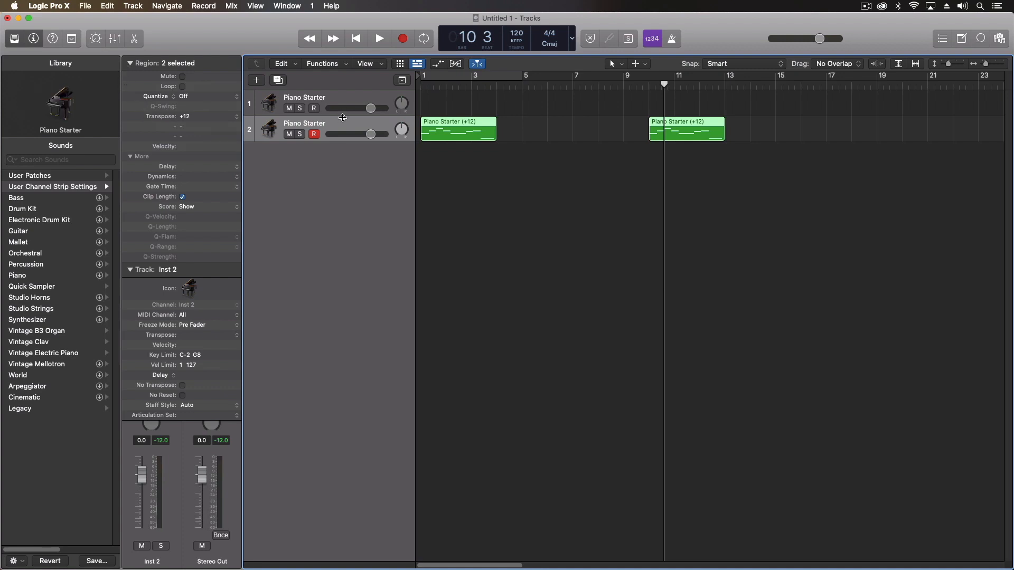
{"action": "left_click", "coordinate": [239, 119]}
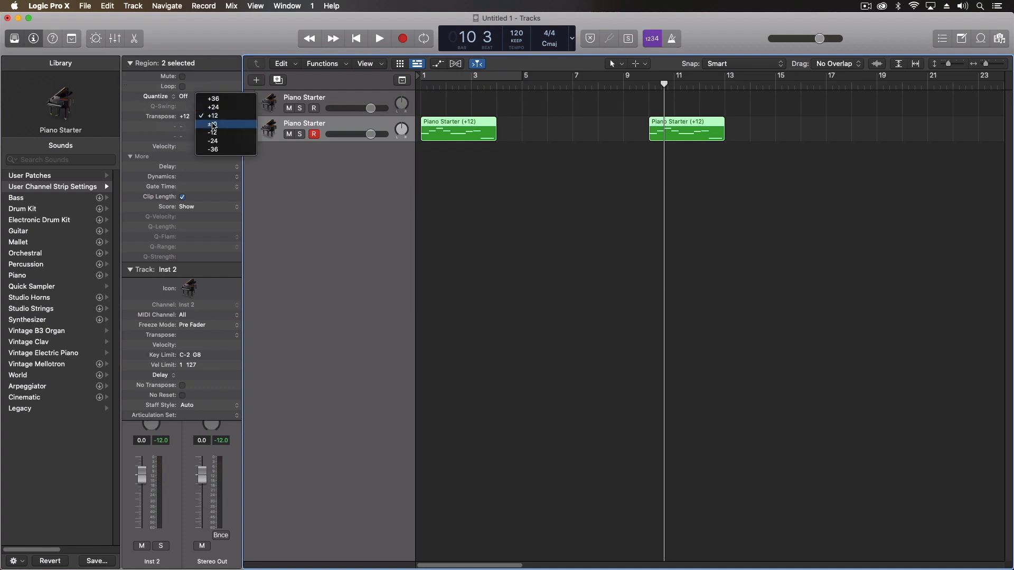
{"action": "left_click", "coordinate": [228, 126]}
{"action": "left_click", "coordinate": [549, 127]}
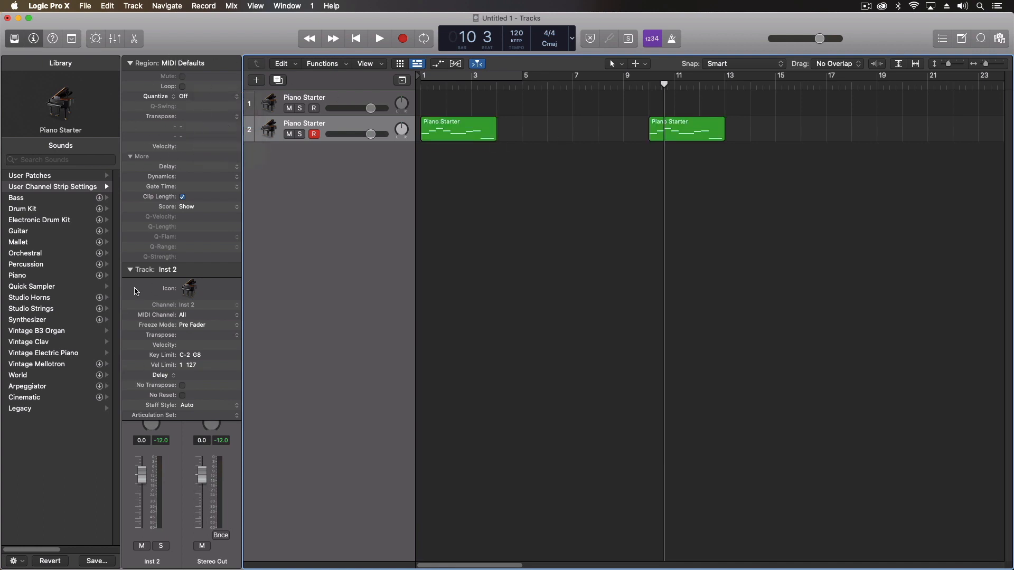
Collapse the Track and Region inspector sections and look through the tracks area's Edit and Functions menus
{"action": "left_click", "coordinate": [130, 270]}
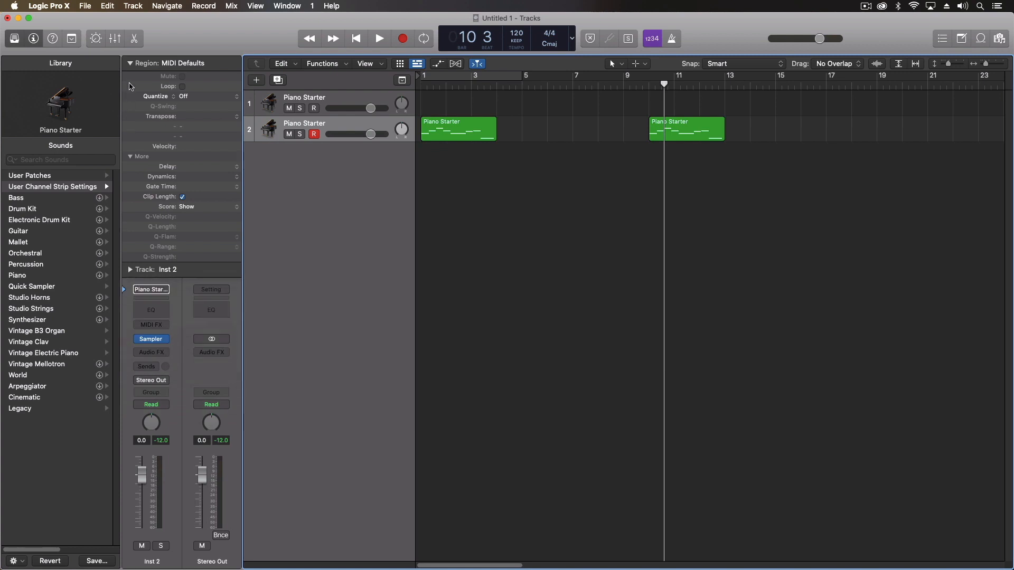
{"action": "left_click", "coordinate": [130, 64]}
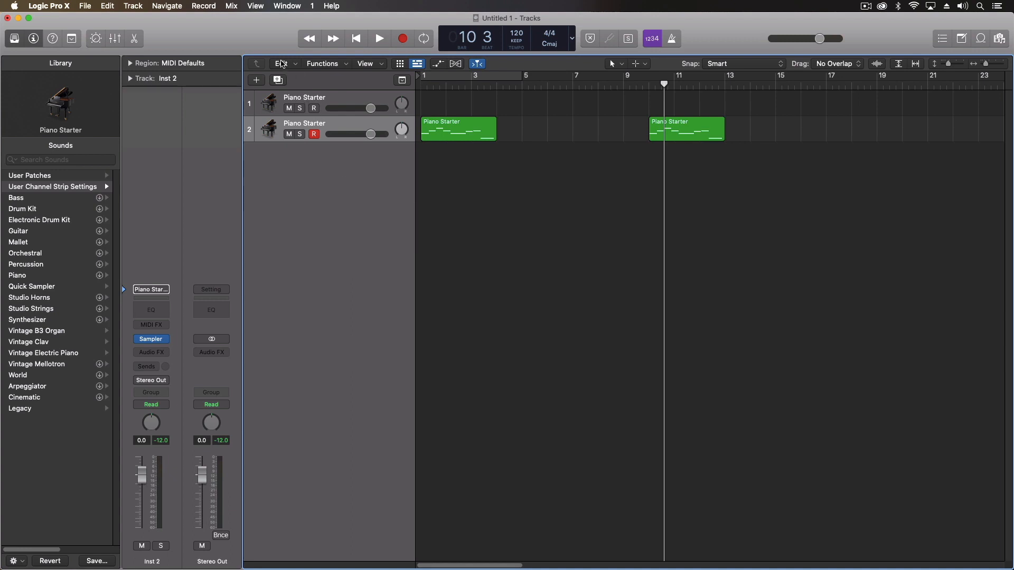
{"action": "left_click", "coordinate": [297, 66]}
{"action": "left_click", "coordinate": [295, 65]}
{"action": "left_click", "coordinate": [347, 67]}
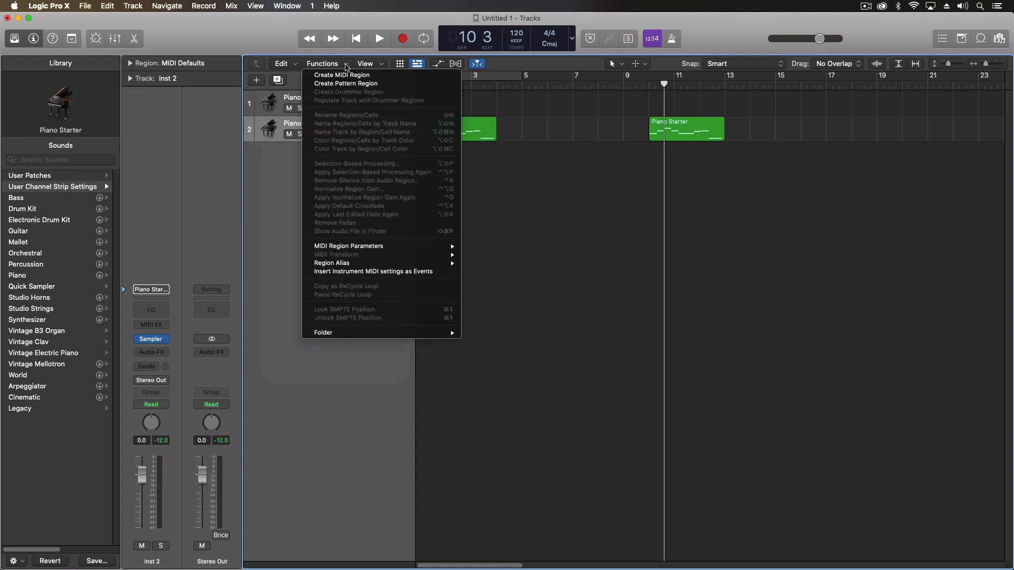
{"action": "left_click", "coordinate": [272, 180]}
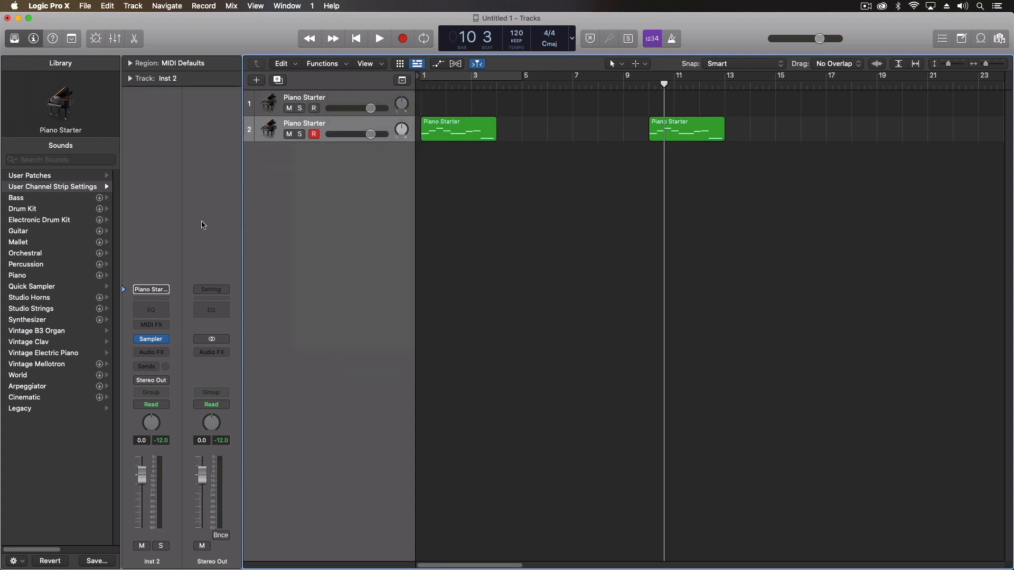
Open the Piano Roll editor below the tracks and view its Functions menu
{"action": "left_click", "coordinate": [164, 4]}
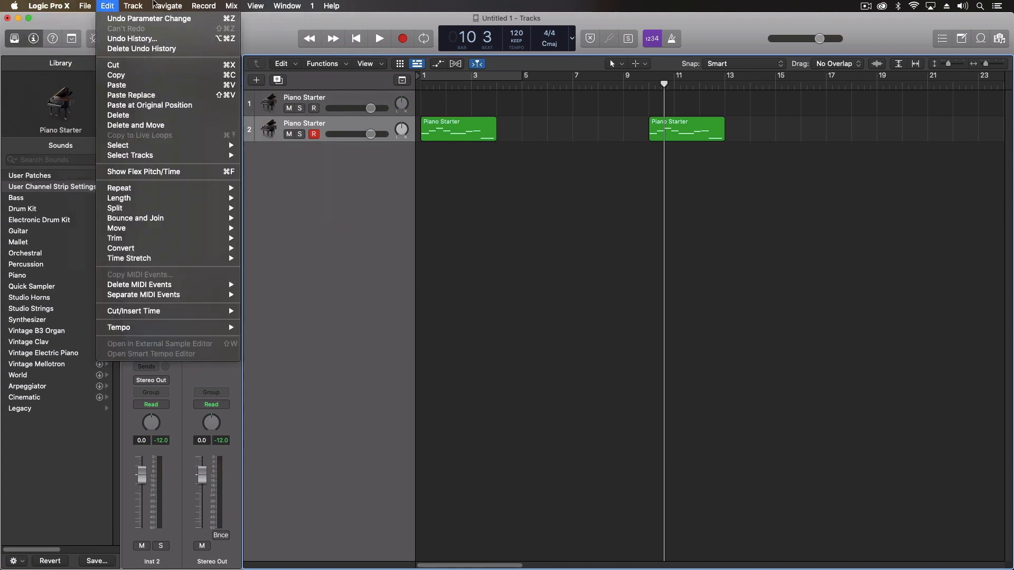
{"action": "left_click", "coordinate": [123, 262]}
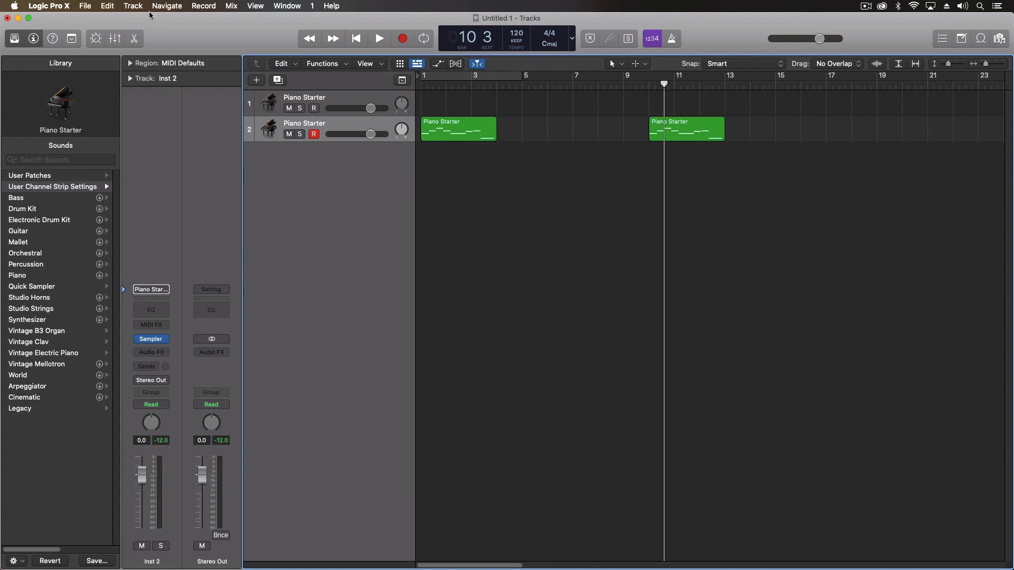
{"action": "left_click", "coordinate": [134, 38]}
{"action": "left_click", "coordinate": [314, 337]}
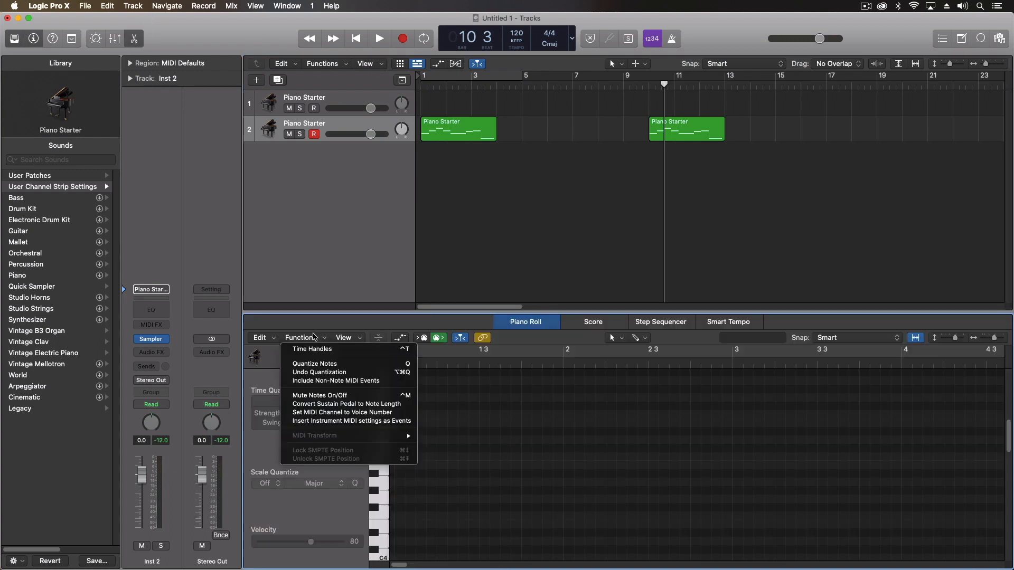
Close the Piano Roll and its function commands, and expand the track parameters section again
{"action": "left_click", "coordinate": [327, 321]}
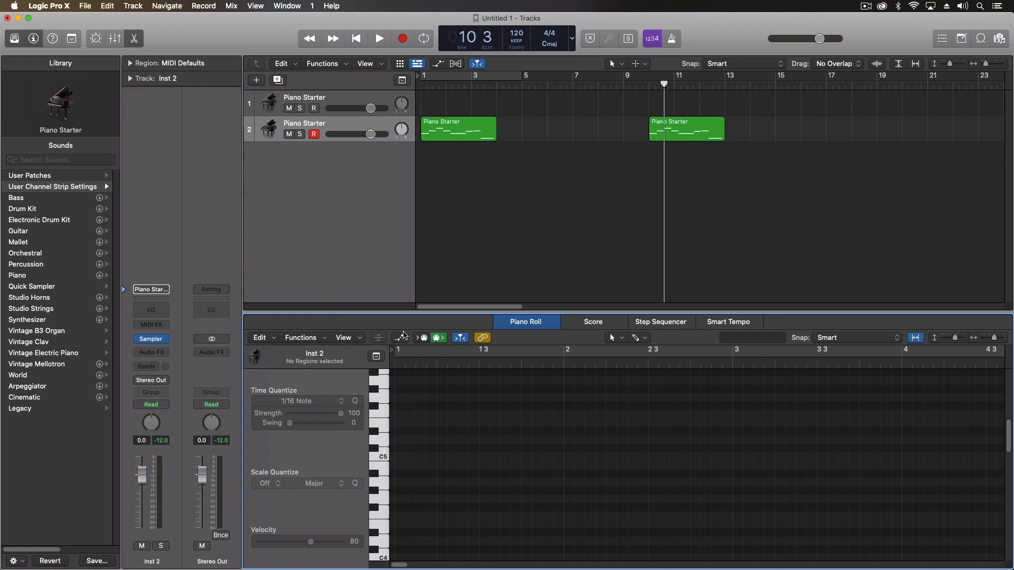
{"action": "left_click", "coordinate": [135, 40]}
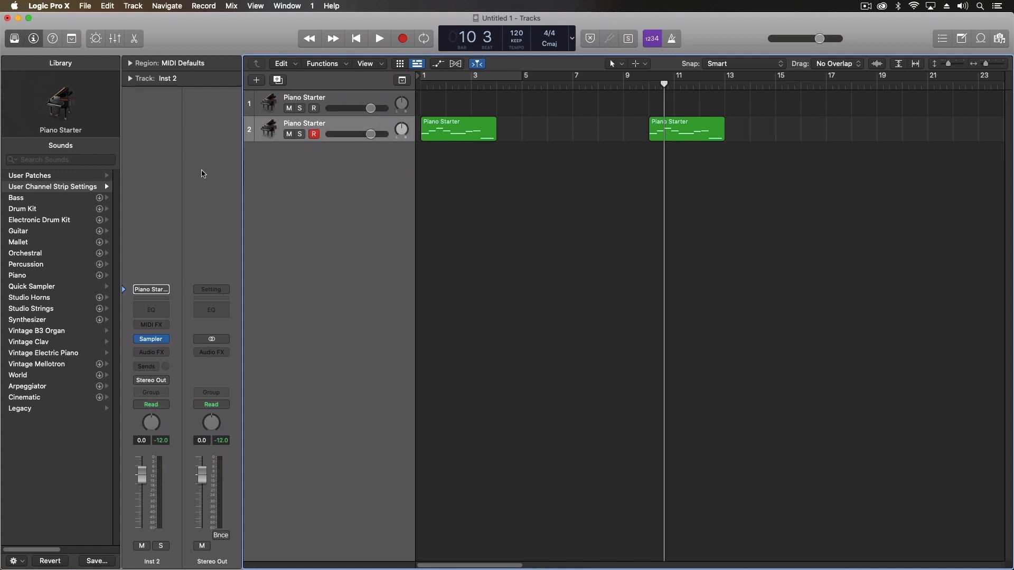
{"action": "left_click", "coordinate": [200, 84]}
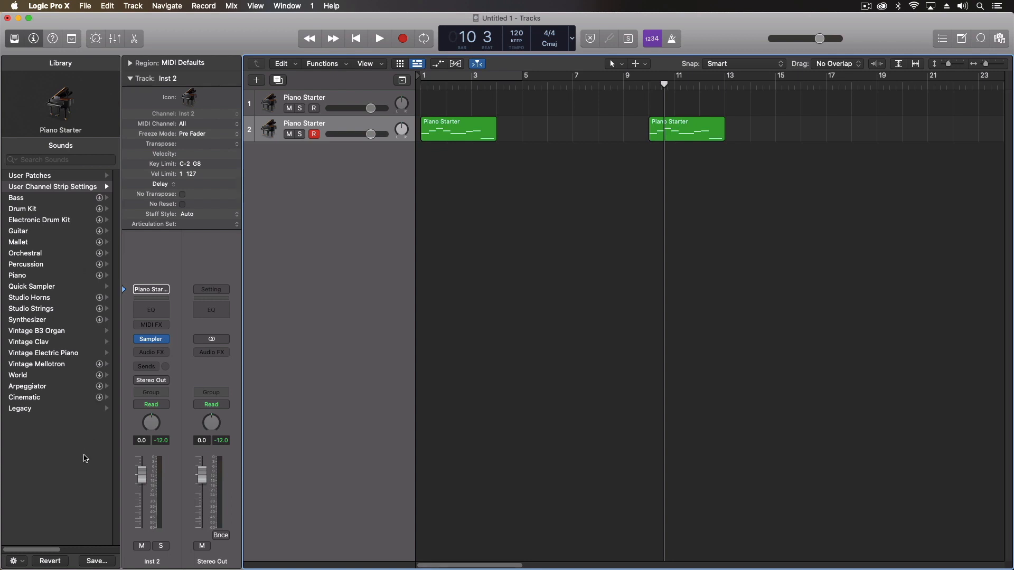
Lower Inst 2's volume to -0.2 dB, keep articulation set at None, and show the Mixer (X)
{"action": "left_click", "coordinate": [65, 476]}
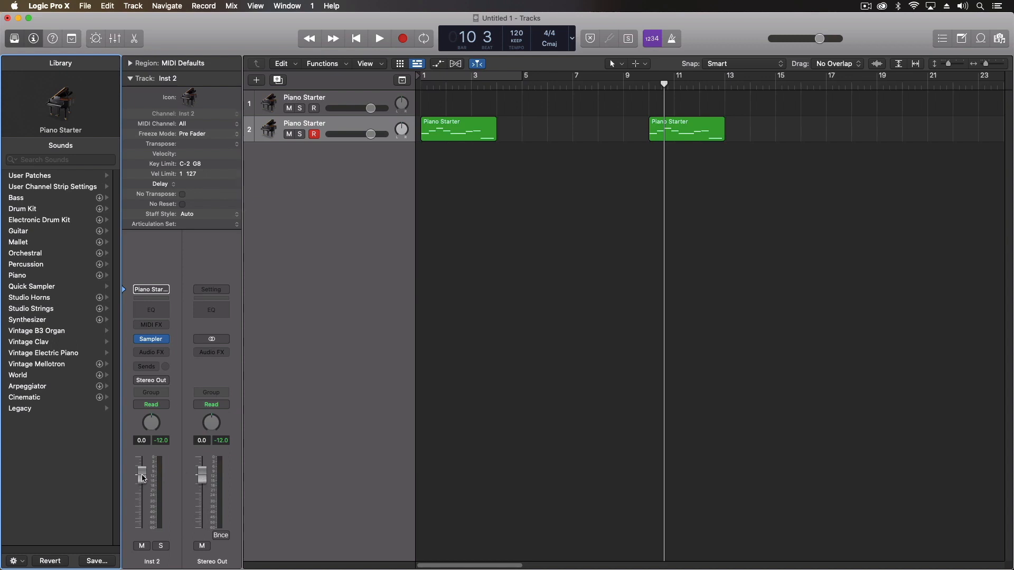
{"action": "left_click_drag", "start_coordinate": [147, 478], "coordinate": [147, 480]}
{"action": "left_click", "coordinate": [209, 226]}
{"action": "left_click", "coordinate": [209, 226]}
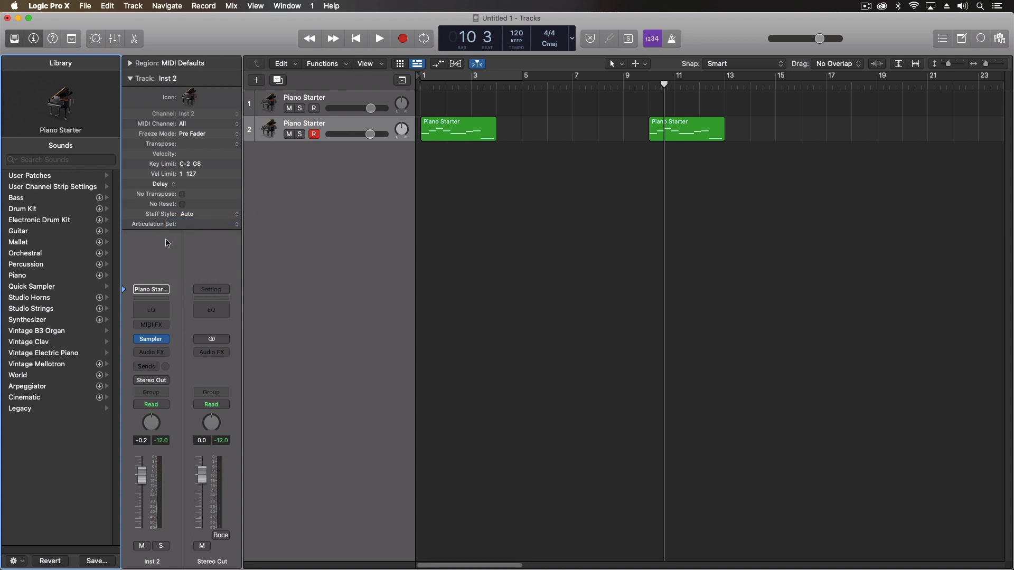
{"action": "left_click", "coordinate": [287, 222]}
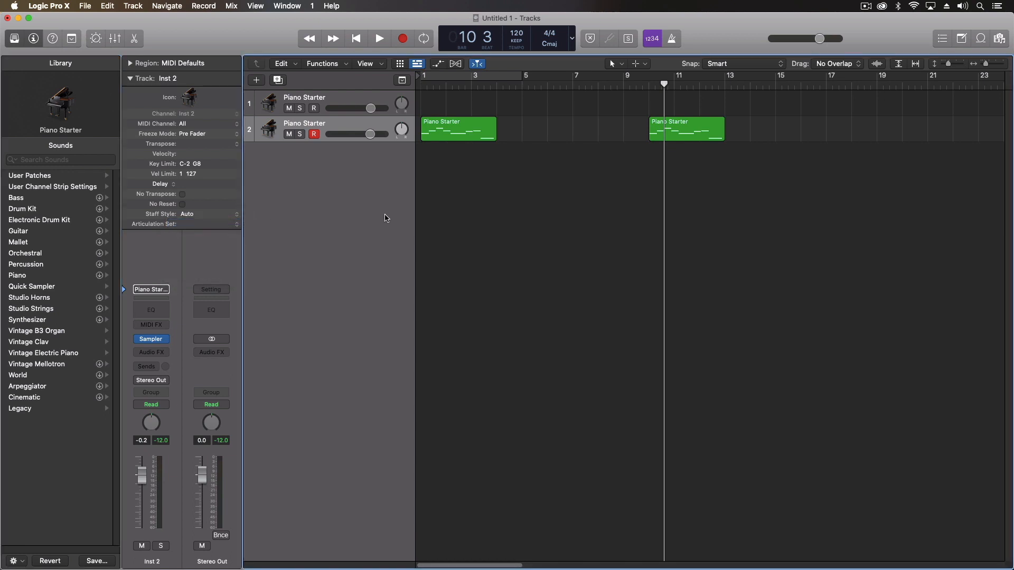
{"action": "key", "text": "x"}
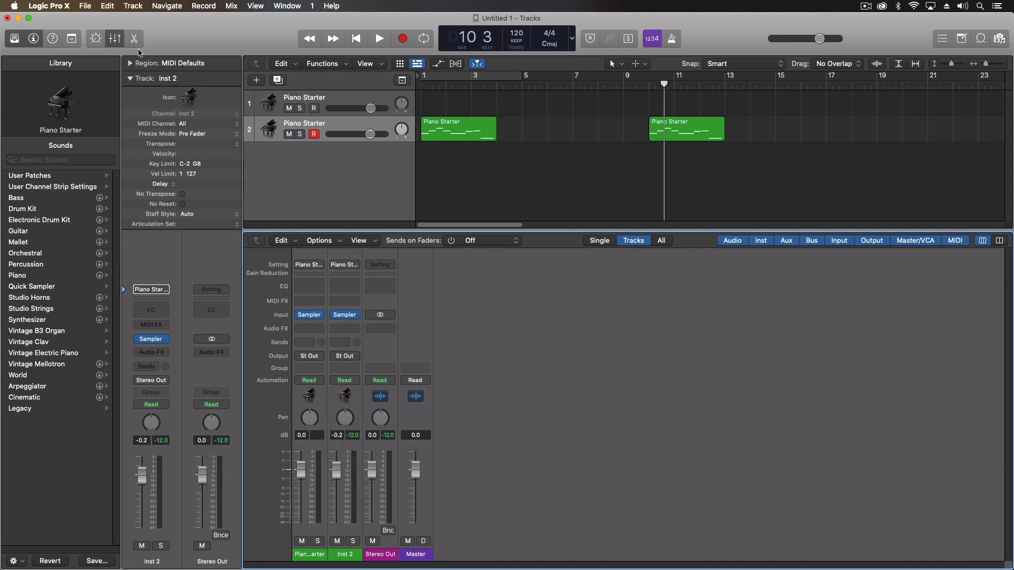
Swap the Mixer for the Piano Roll and zoom to show the first Piano Starter region's notes
{"action": "left_click", "coordinate": [134, 38]}
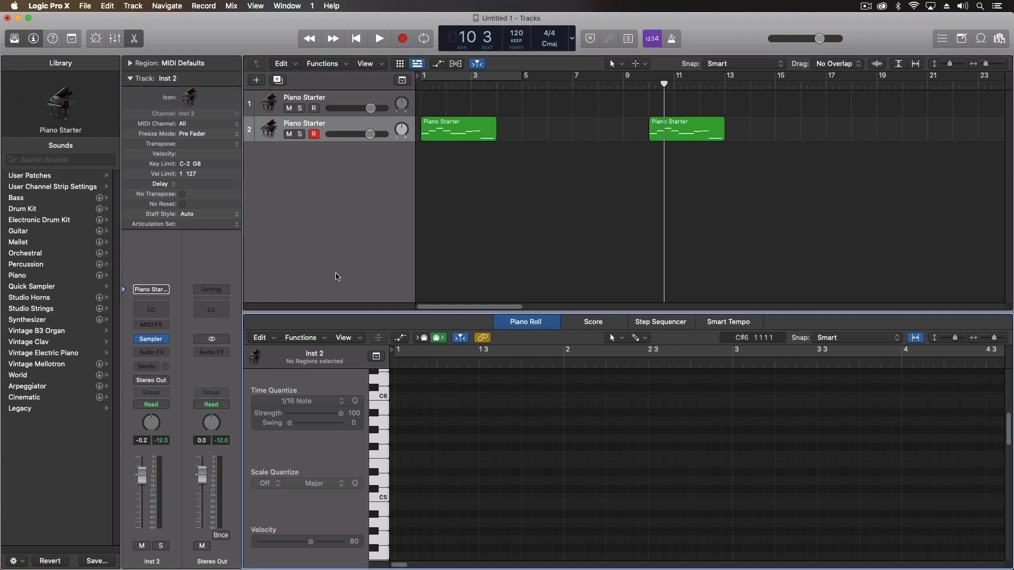
{"action": "left_click", "coordinate": [338, 263]}
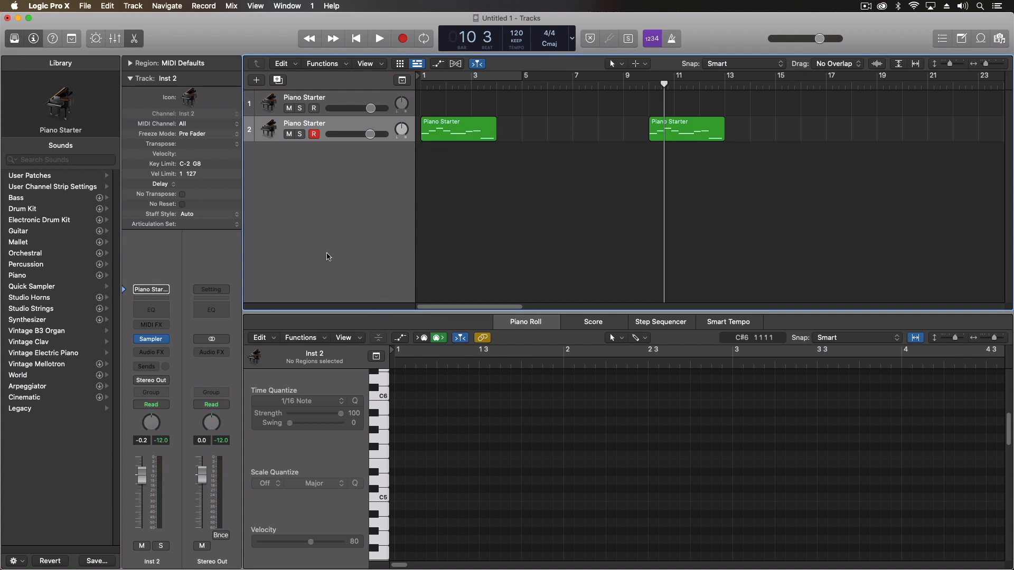
{"action": "left_click", "coordinate": [451, 124]}
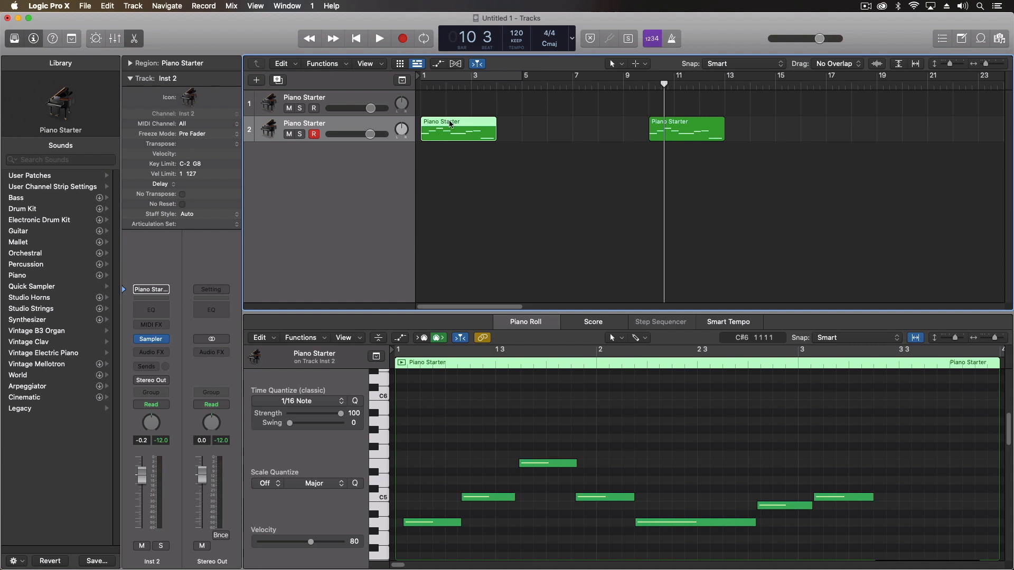
{"action": "key", "text": "super+Left"}
{"action": "key", "text": "super+Left"}
{"action": "key", "text": "super+Left"}
{"action": "key", "text": "super+Left"}
{"action": "key", "text": "super+Right"}
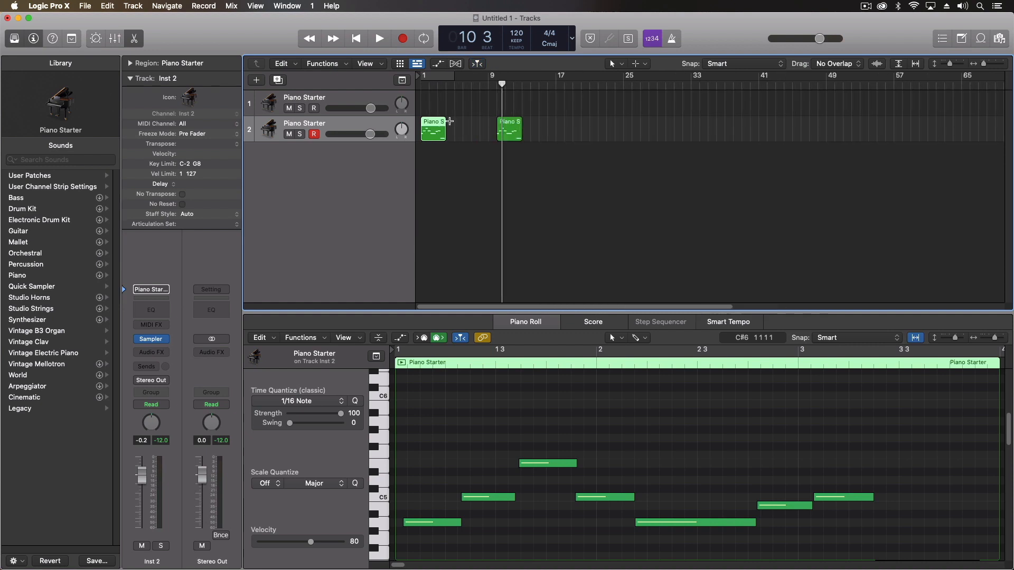
{"action": "key", "text": "super+Right"}
{"action": "key", "text": "super+Right"}
{"action": "key", "text": "super+Right"}
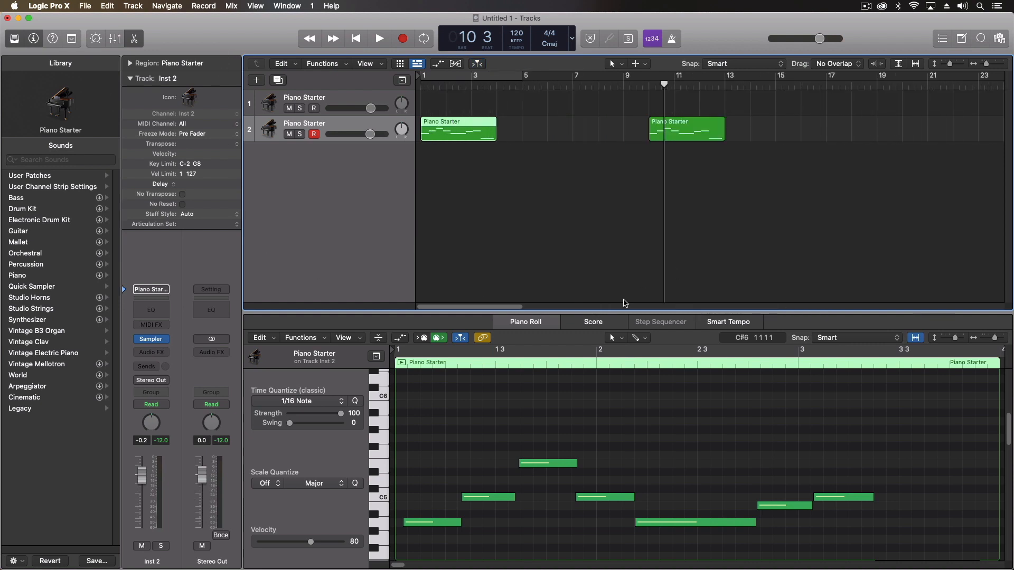
{"action": "left_click", "coordinate": [443, 363]}
{"action": "scroll", "coordinate": [441, 364], "scroll_direction": "right", "scroll_amount": 3}
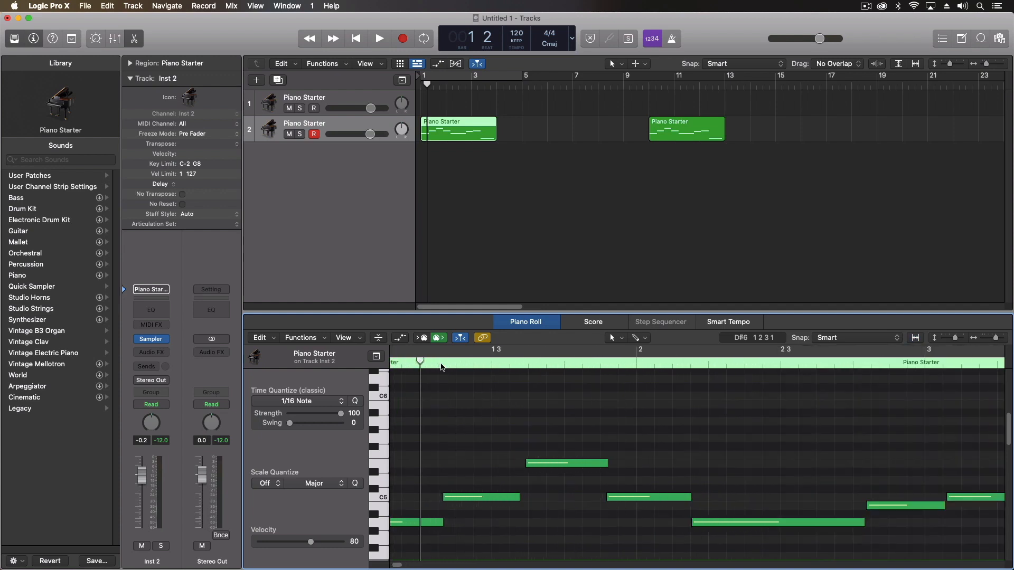
{"action": "key", "text": "super+Left"}
{"action": "key", "text": "super+Left"}
{"action": "key", "text": "super+Left"}
{"action": "key", "text": "super+Left"}
{"action": "key", "text": "super+Left"}
{"action": "key", "text": "super+Left"}
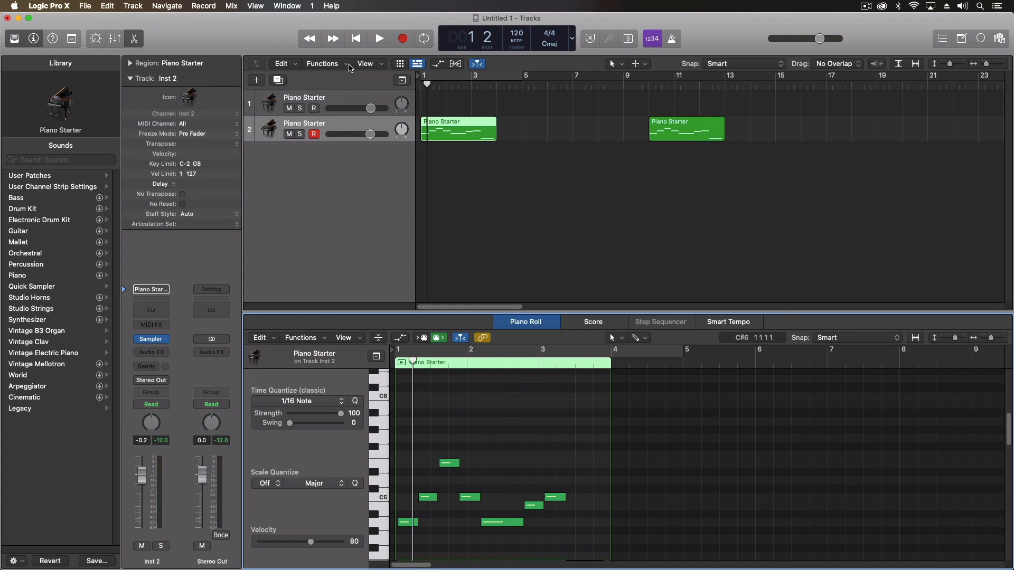
Audition the region from the playhead, stop playback, and close the Piano Roll editor
{"action": "key", "text": "space"}
{"action": "key", "text": "space"}
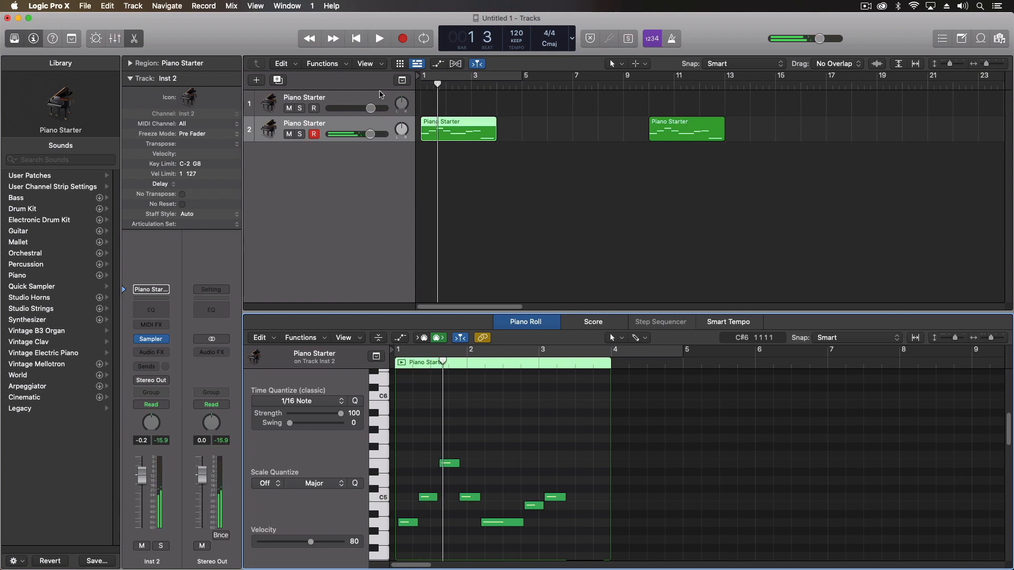
{"action": "left_click", "coordinate": [364, 183]}
{"action": "key", "text": "space"}
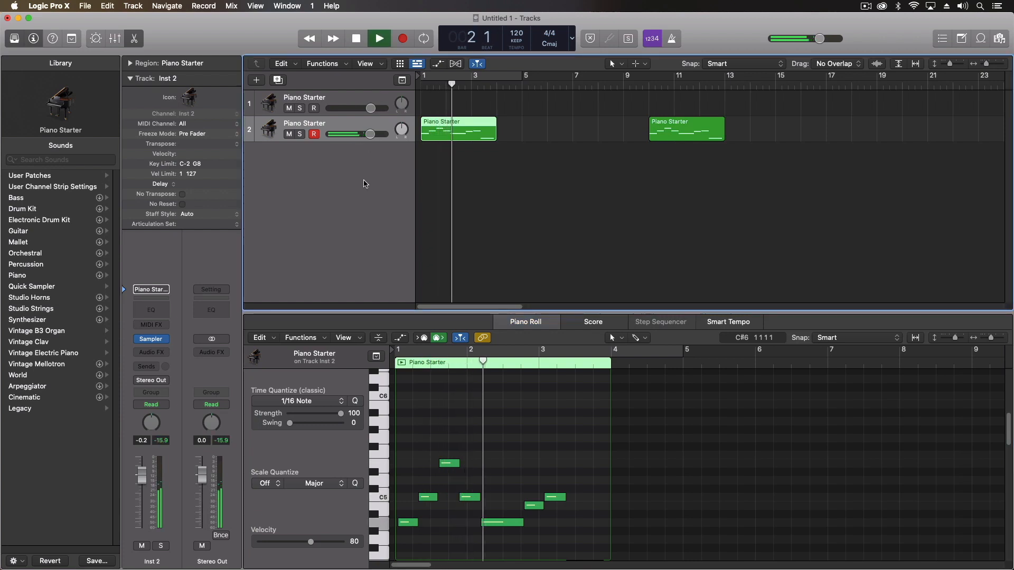
{"action": "key", "text": "space"}
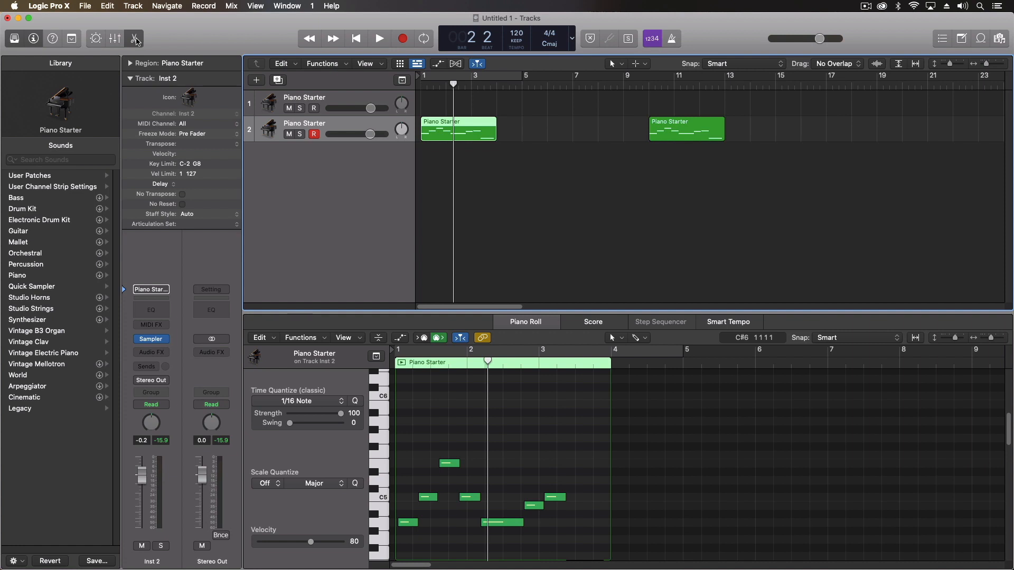
{"action": "left_click", "coordinate": [135, 39]}
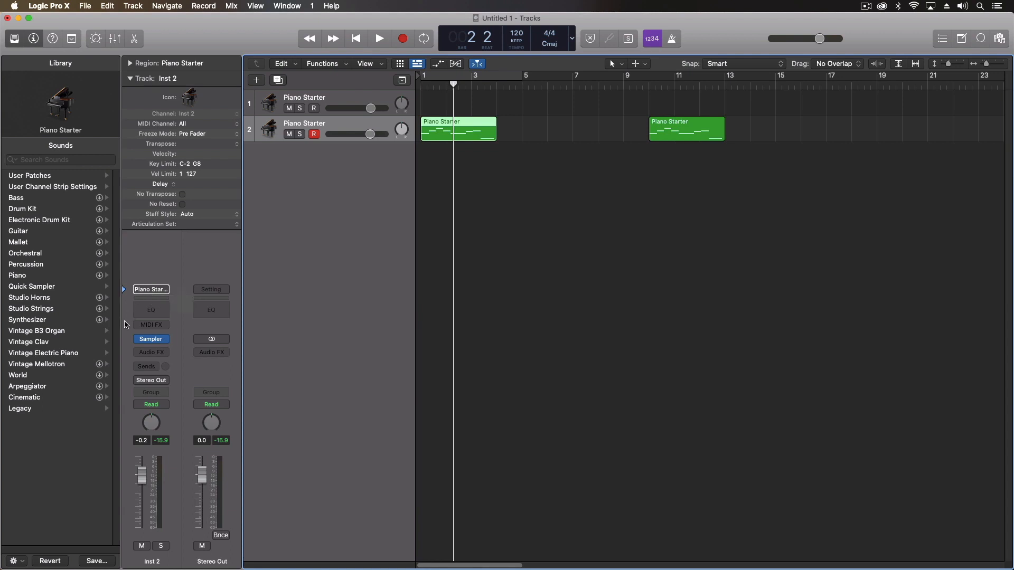
Insert an Arpeggiator MIDI effect on Inst 2, browse its library presets, and close its plug-in window
{"action": "left_click", "coordinate": [125, 343]}
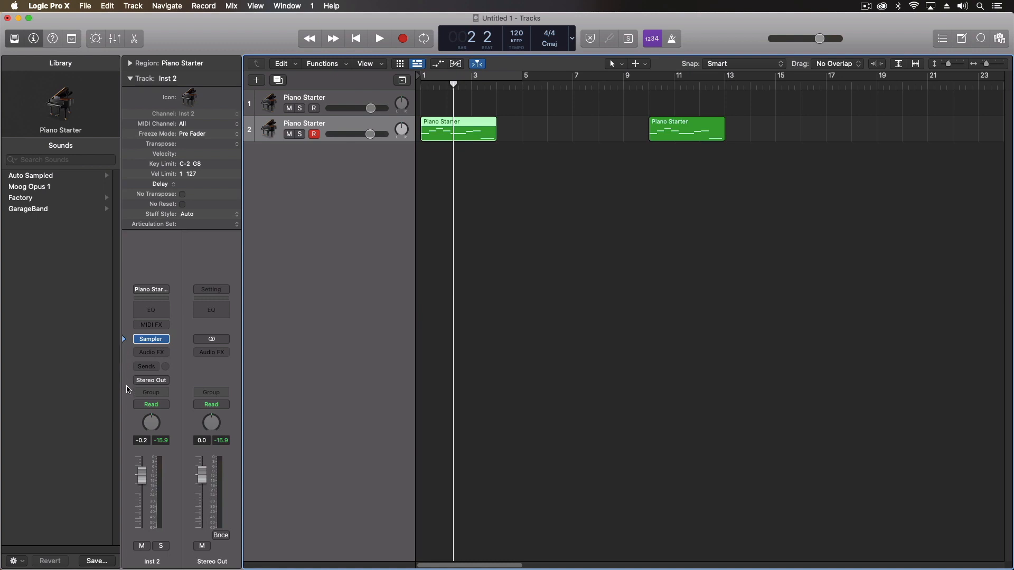
{"action": "left_click", "coordinate": [157, 324]}
{"action": "left_click", "coordinate": [157, 343]}
{"action": "left_click", "coordinate": [125, 323]}
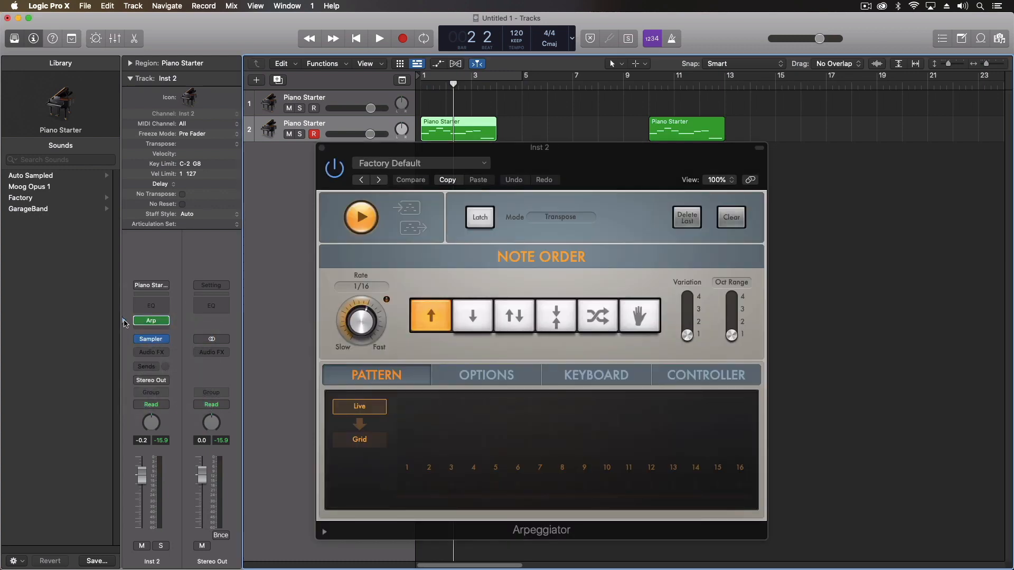
{"action": "left_click", "coordinate": [125, 287]}
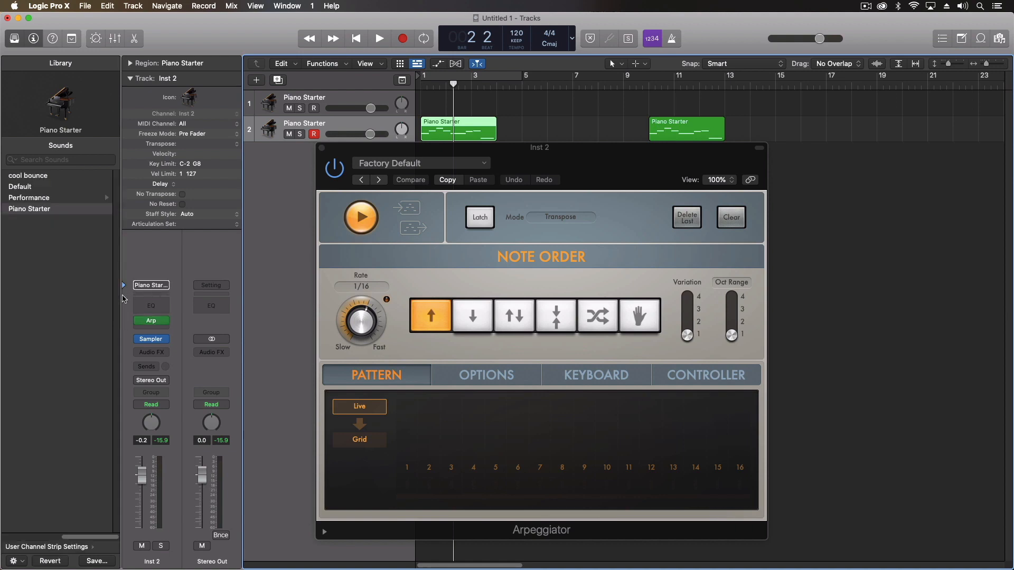
{"action": "left_click", "coordinate": [321, 148]}
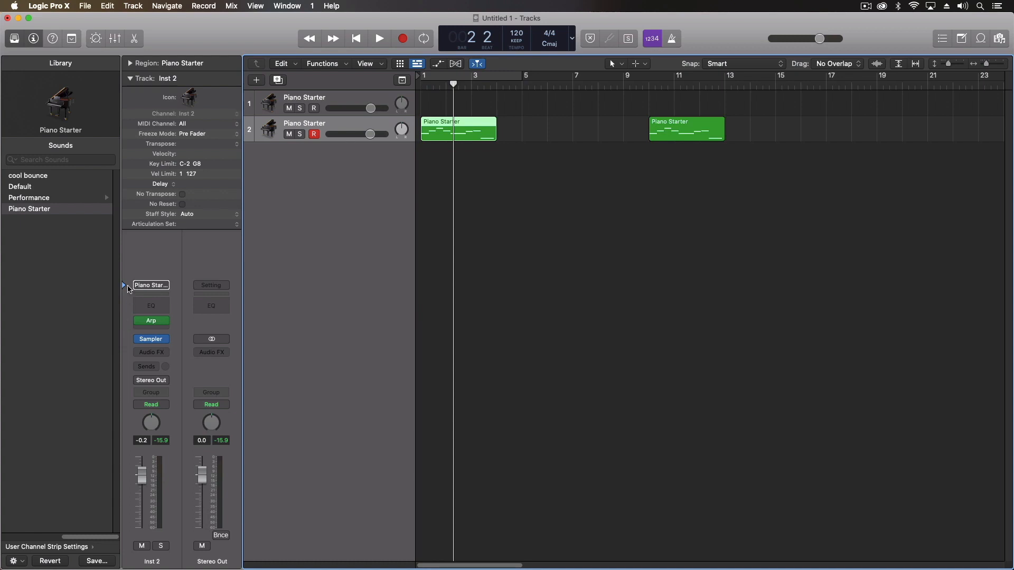
Hide and reopen the Library, then browse the Arpeggiator presets list
{"action": "key", "text": "y"}
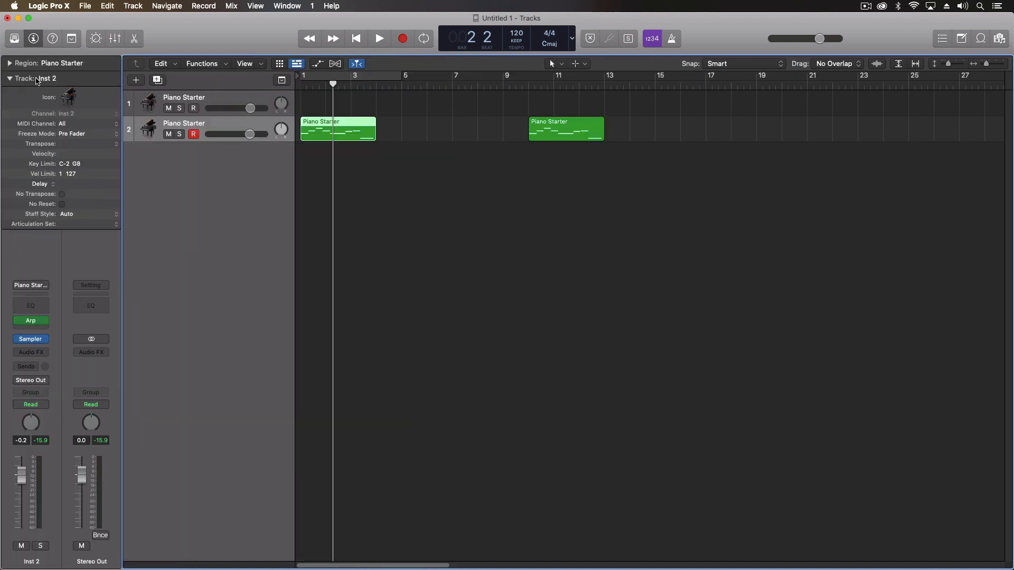
{"action": "left_click", "coordinate": [15, 38]}
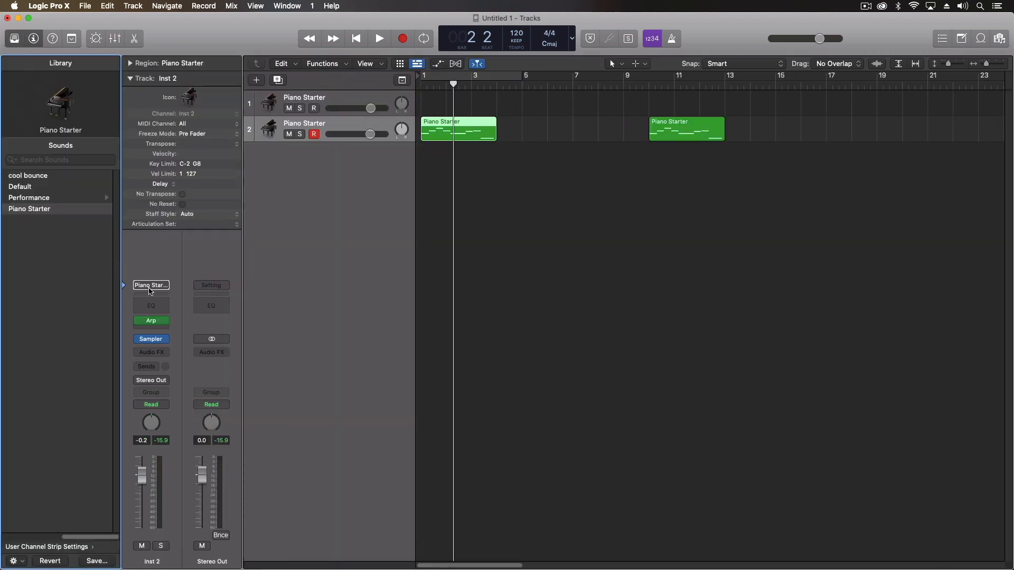
{"action": "scroll", "coordinate": [38, 246], "scroll_direction": "left", "scroll_amount": 3}
{"action": "scroll", "coordinate": [38, 245], "scroll_direction": "left", "scroll_amount": 3}
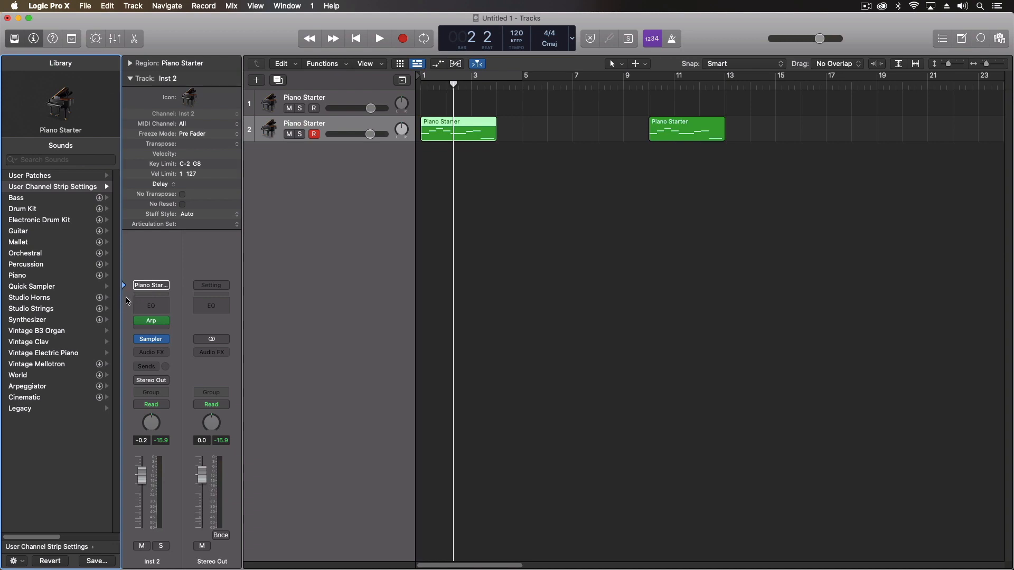
{"action": "left_click", "coordinate": [125, 321]}
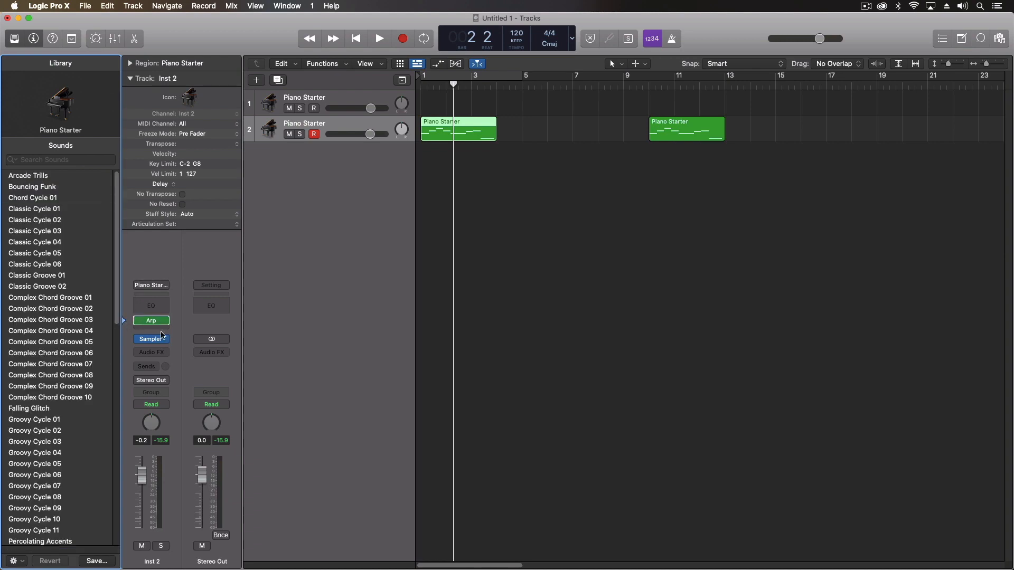
{"action": "scroll", "coordinate": [67, 269], "scroll_direction": "down", "scroll_amount": 15}
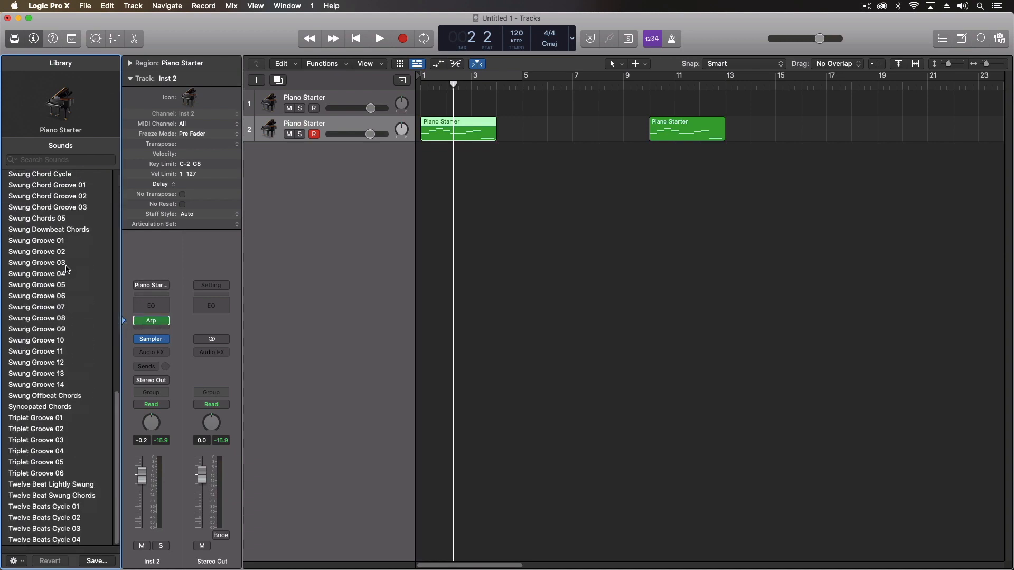
{"action": "scroll", "coordinate": [67, 269], "scroll_direction": "up", "scroll_amount": 15}
{"action": "scroll", "coordinate": [64, 272], "scroll_direction": "down", "scroll_amount": 15}
{"action": "scroll", "coordinate": [64, 272], "scroll_direction": "up", "scroll_amount": 15}
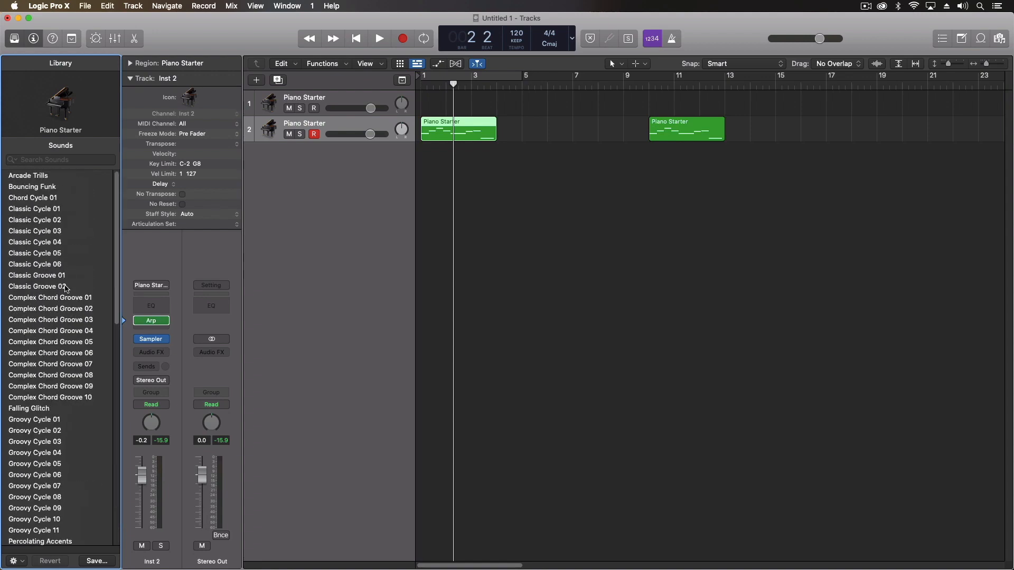
Browse the Factory Sampler patches, compare Arpeggiator and channel strip lists, then open the Logic Pro X menu
{"action": "left_click", "coordinate": [127, 341]}
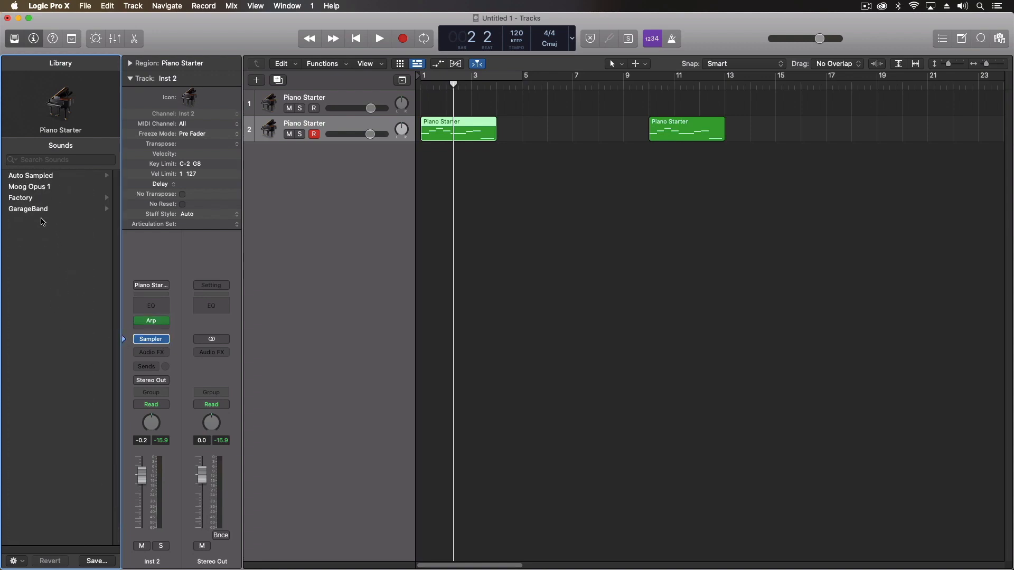
{"action": "left_click", "coordinate": [43, 200]}
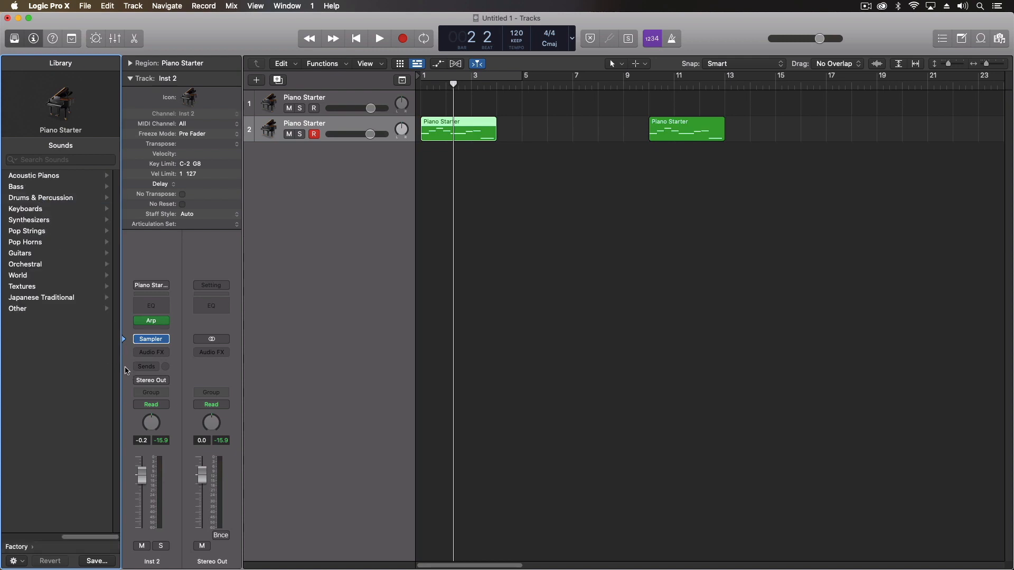
{"action": "left_click", "coordinate": [126, 322]}
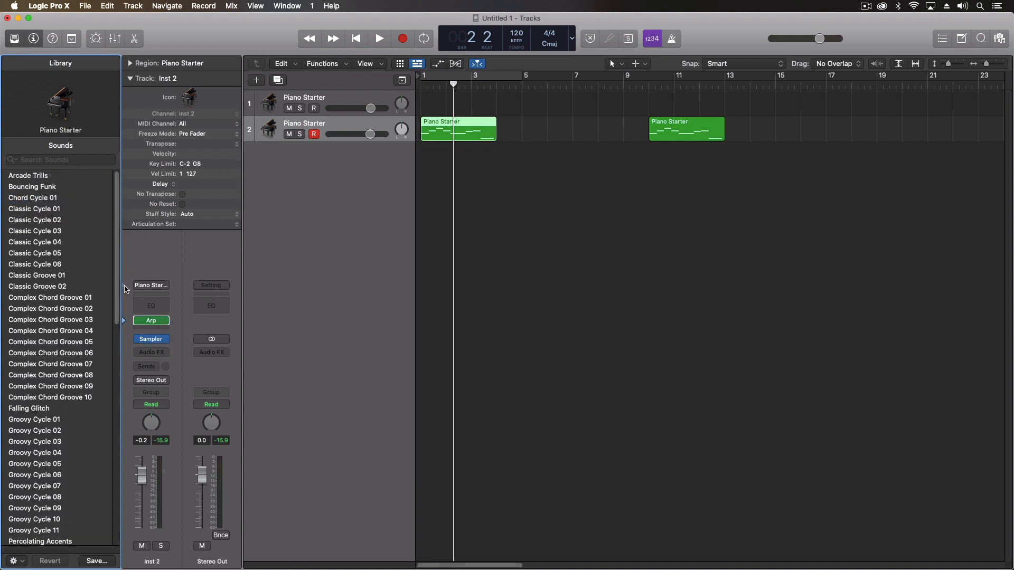
{"action": "left_click", "coordinate": [125, 289]}
{"action": "left_click", "coordinate": [125, 323]}
{"action": "left_click", "coordinate": [125, 341]}
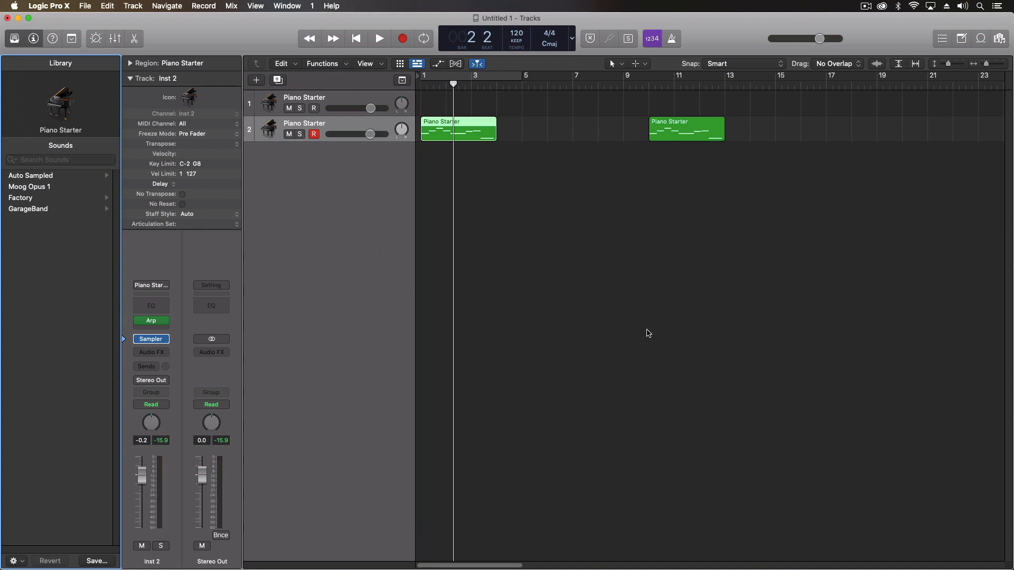
{"action": "left_click", "coordinate": [47, 7]}
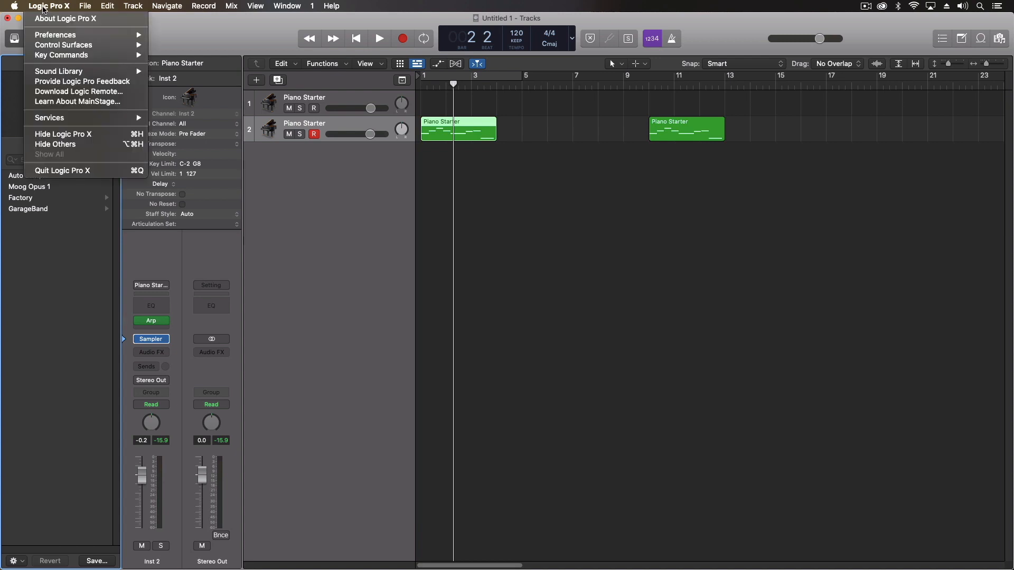
In Display preferences, enable wide playhead, large inspectors, default values and New Tracks dialog icons
{"action": "mouse_move", "coordinate": [55, 36]}
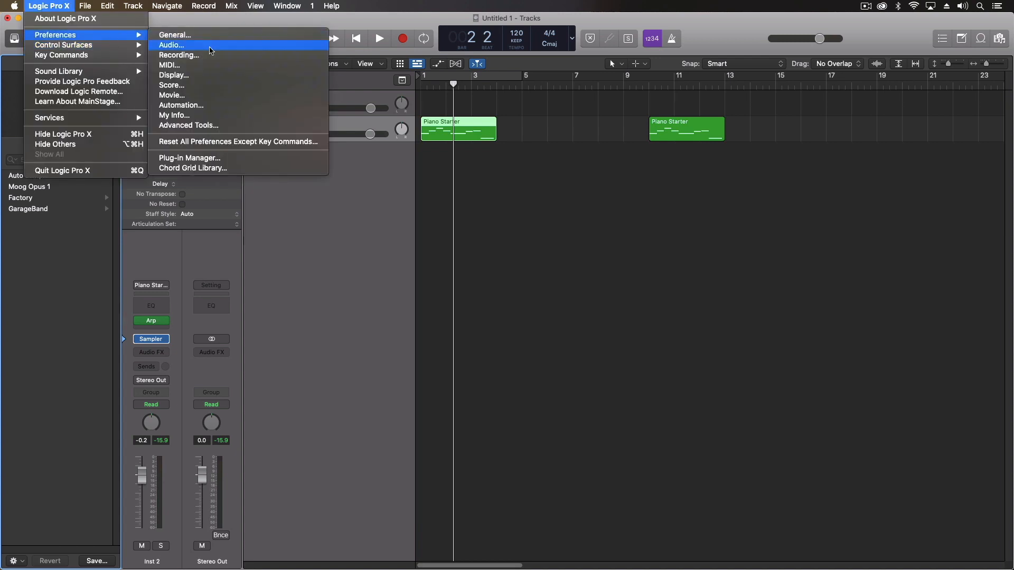
{"action": "left_click", "coordinate": [198, 76]}
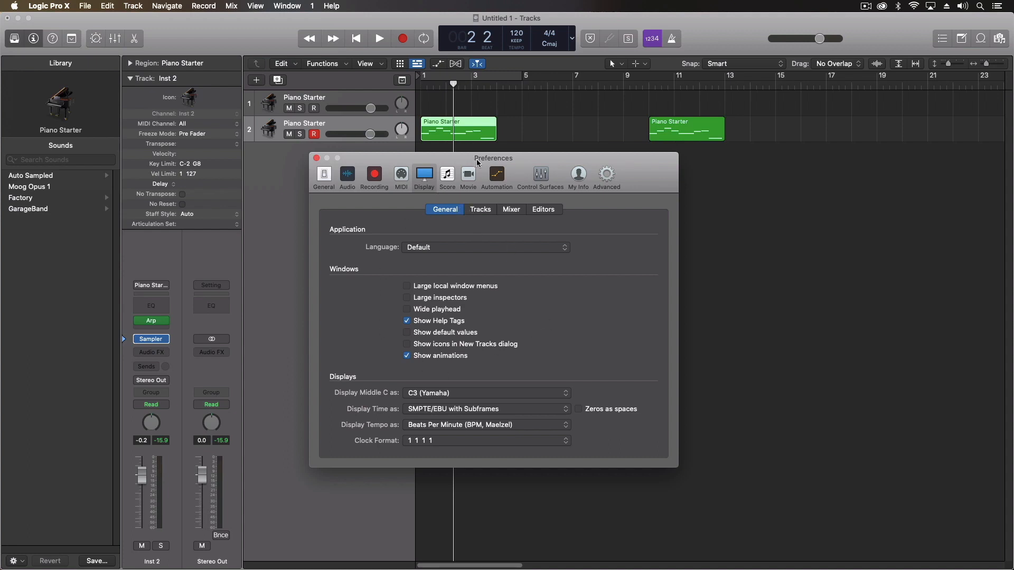
{"action": "left_click_drag", "start_coordinate": [477, 158], "coordinate": [670, 150]}
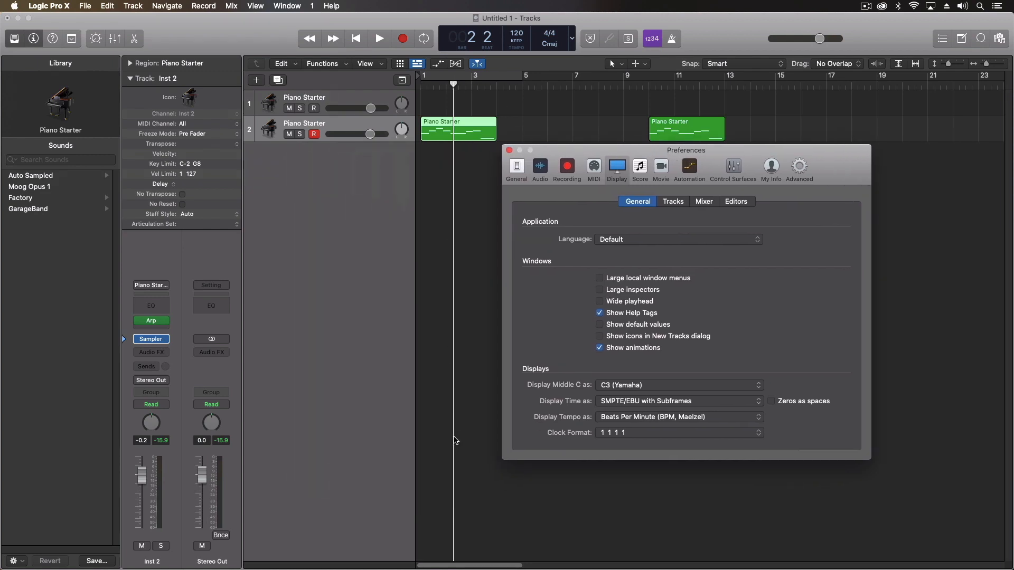
{"action": "left_click", "coordinate": [601, 304]}
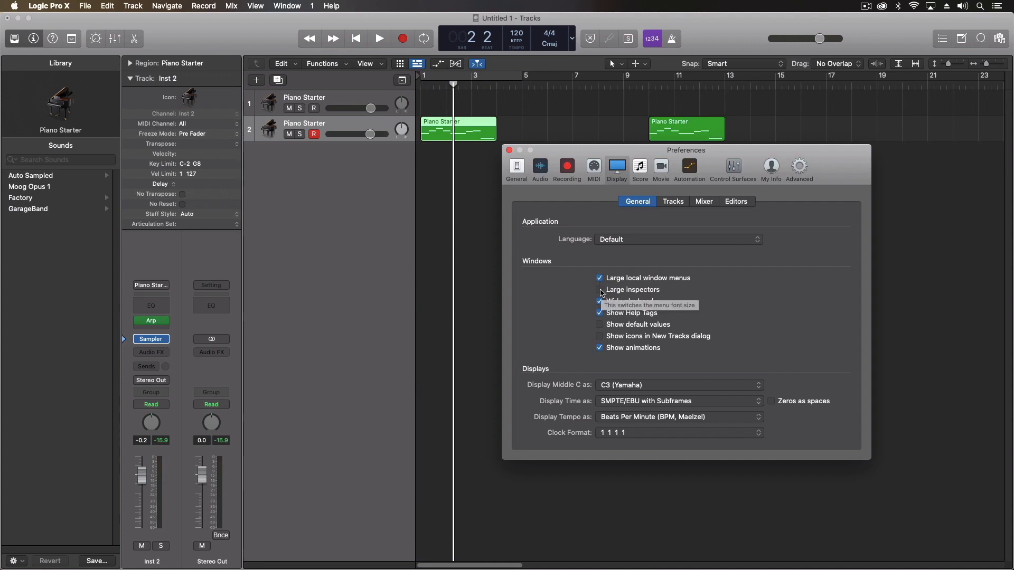
{"action": "left_click", "coordinate": [600, 291]}
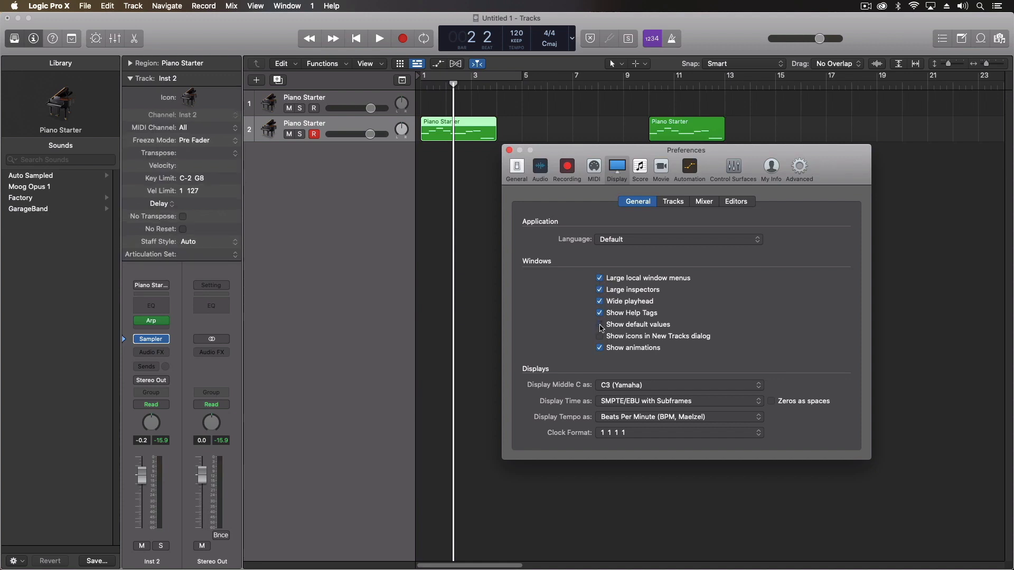
{"action": "left_click", "coordinate": [601, 325]}
{"action": "left_click", "coordinate": [602, 337]}
{"action": "left_click", "coordinate": [677, 203]}
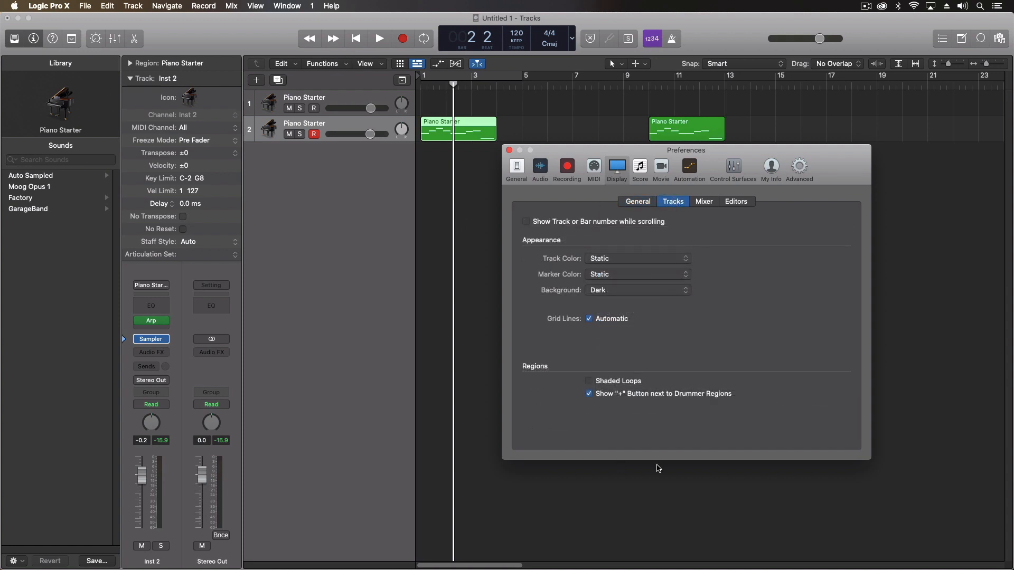
Show track/bar number while scrolling and give the tracks area a fully brightened Custom background
{"action": "left_click", "coordinate": [526, 222]}
{"action": "left_click", "coordinate": [609, 290]}
{"action": "left_click", "coordinate": [609, 301]}
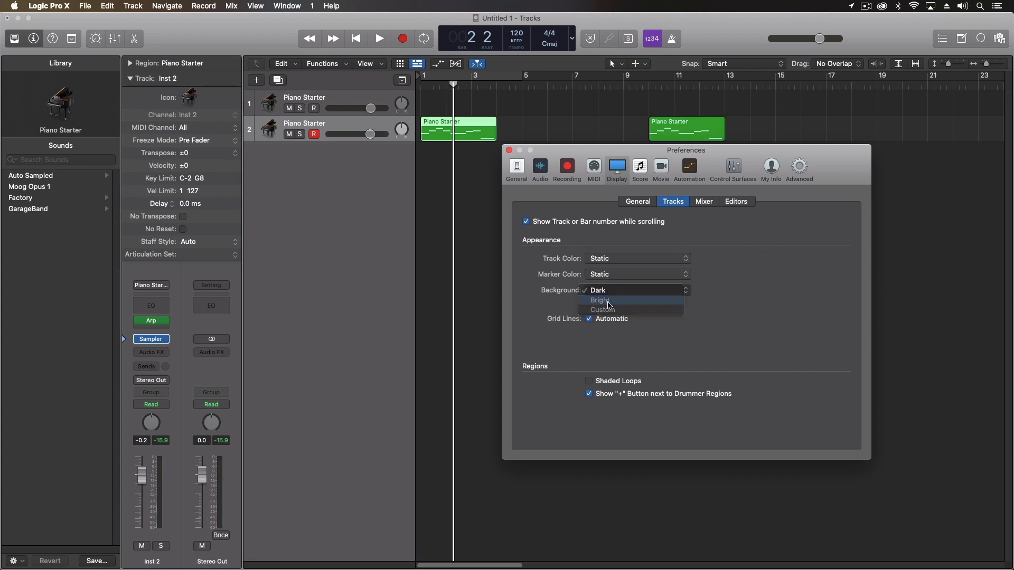
{"action": "left_click", "coordinate": [606, 291]}
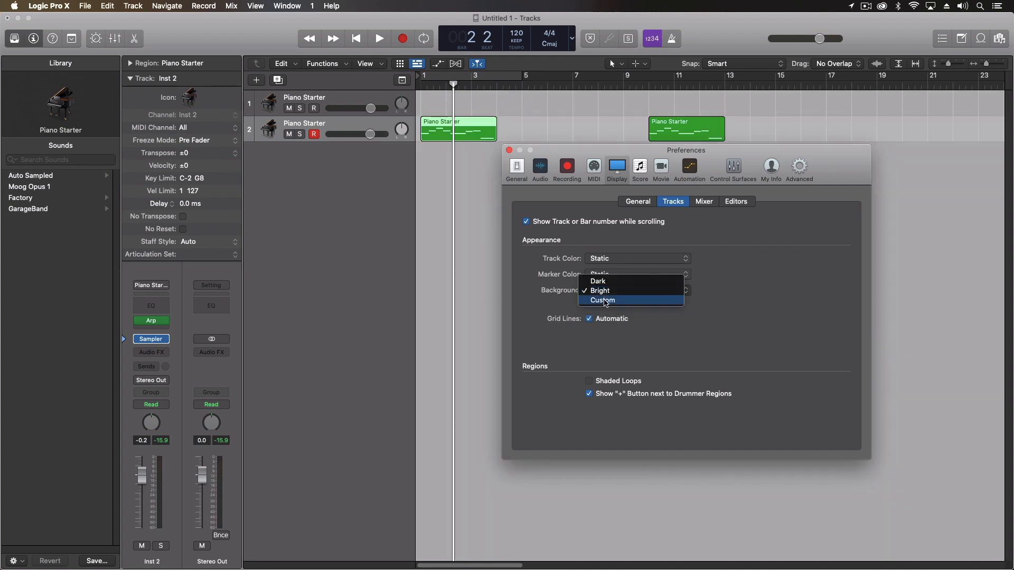
{"action": "left_click", "coordinate": [606, 302]}
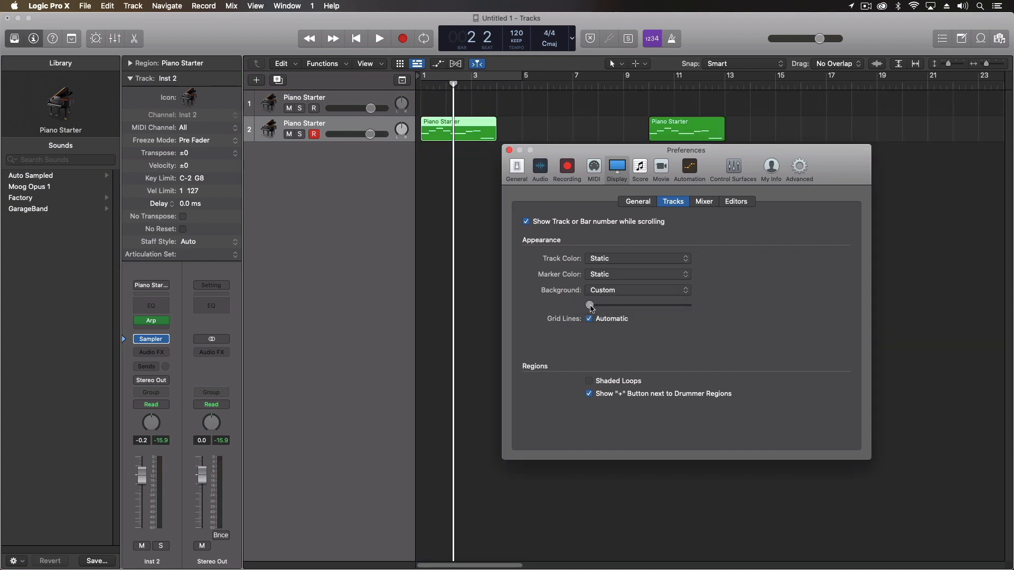
{"action": "left_click_drag", "start_coordinate": [590, 306], "coordinate": [752, 305]}
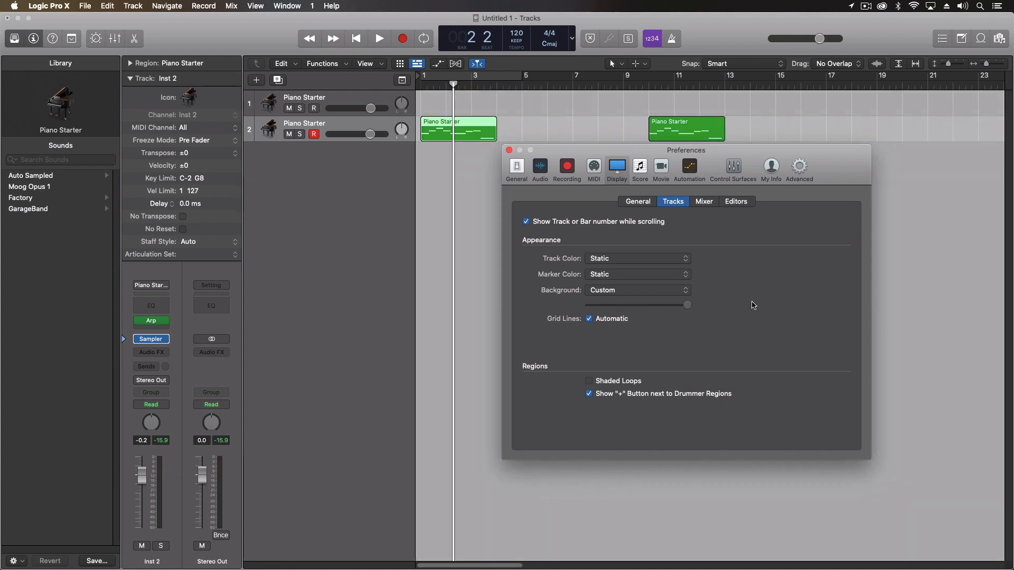
Set both Marker Color and Track Color to Auto-assign - 96 colors
{"action": "left_click", "coordinate": [600, 281]}
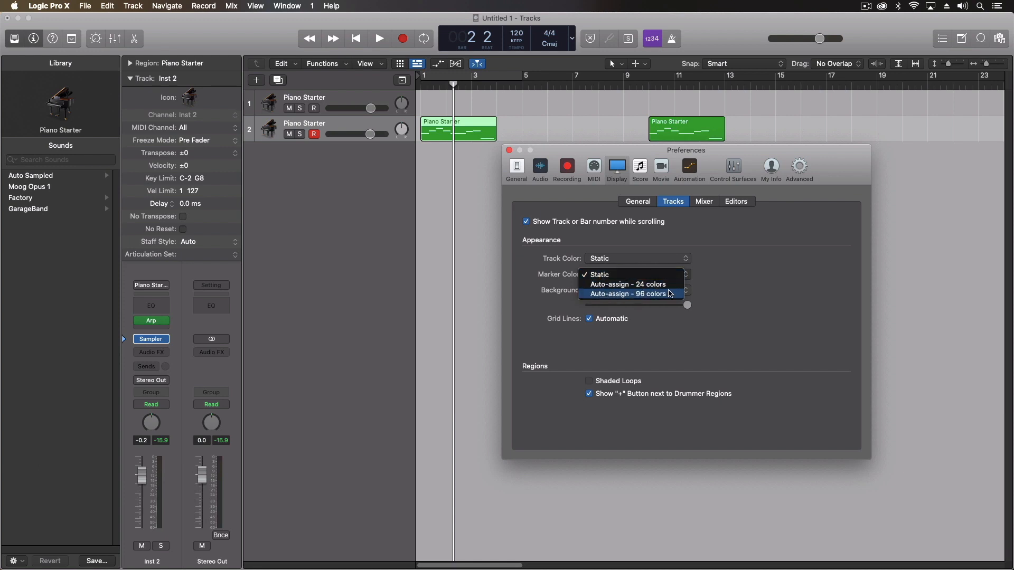
{"action": "left_click", "coordinate": [669, 294]}
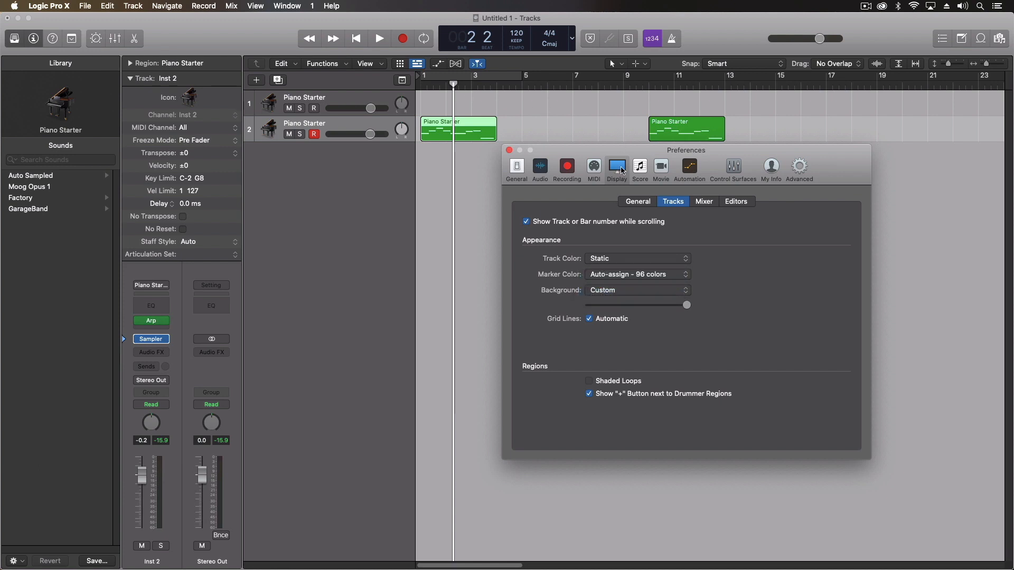
{"action": "left_click", "coordinate": [608, 259]}
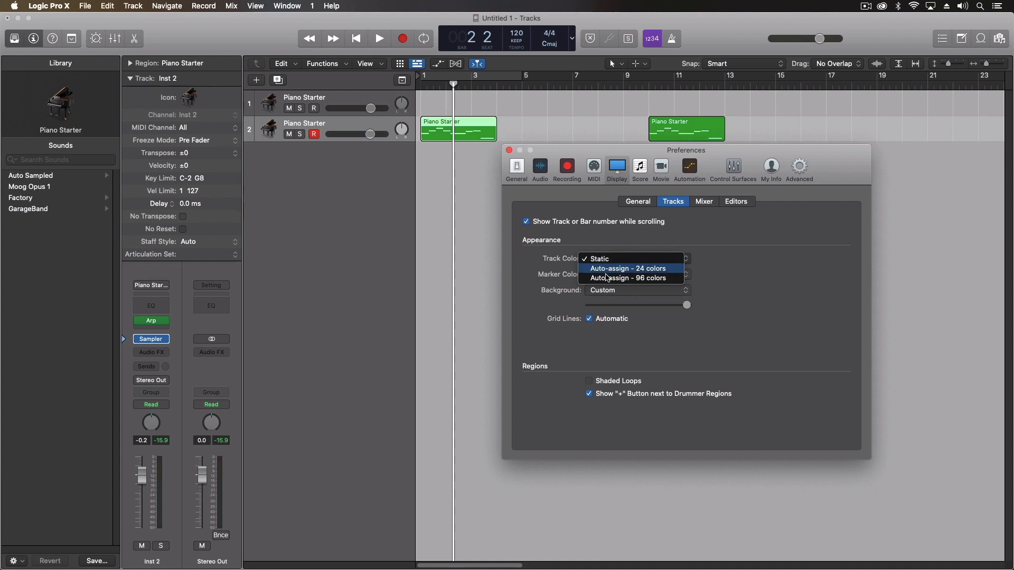
{"action": "left_click", "coordinate": [607, 278]}
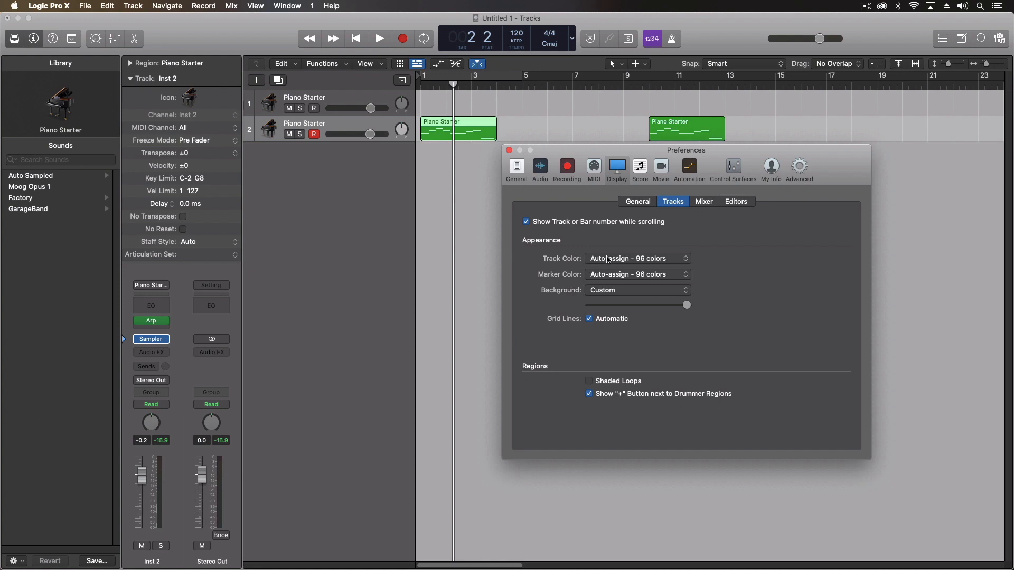
Review the Mixer display preferences, then close the Preferences window
{"action": "left_click", "coordinate": [707, 201]}
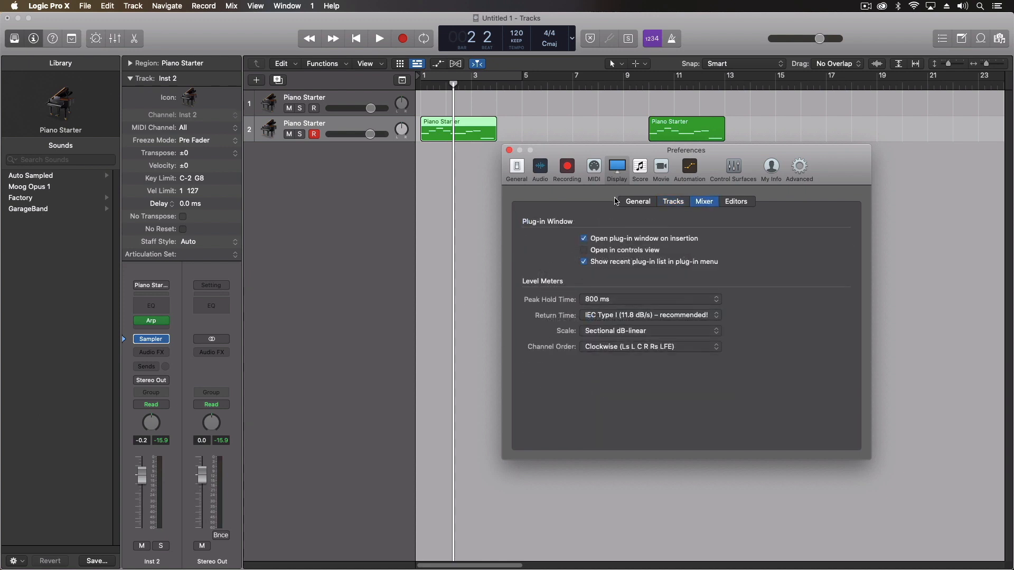
{"action": "left_click", "coordinate": [509, 150]}
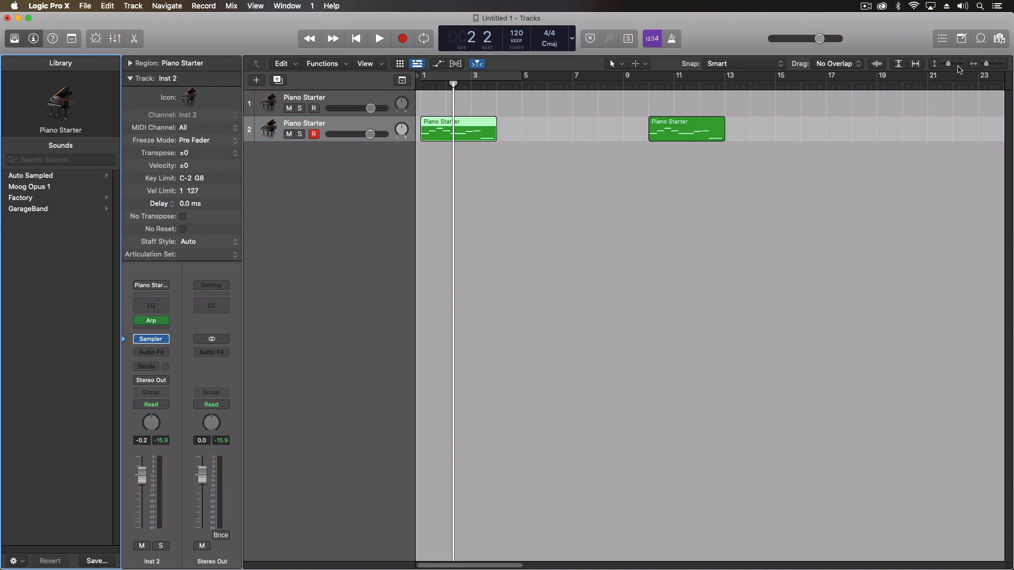
Make Scissors the Command-click secondary tool in the Tracks area, after briefly choosing Pencil
{"action": "left_click", "coordinate": [622, 65]}
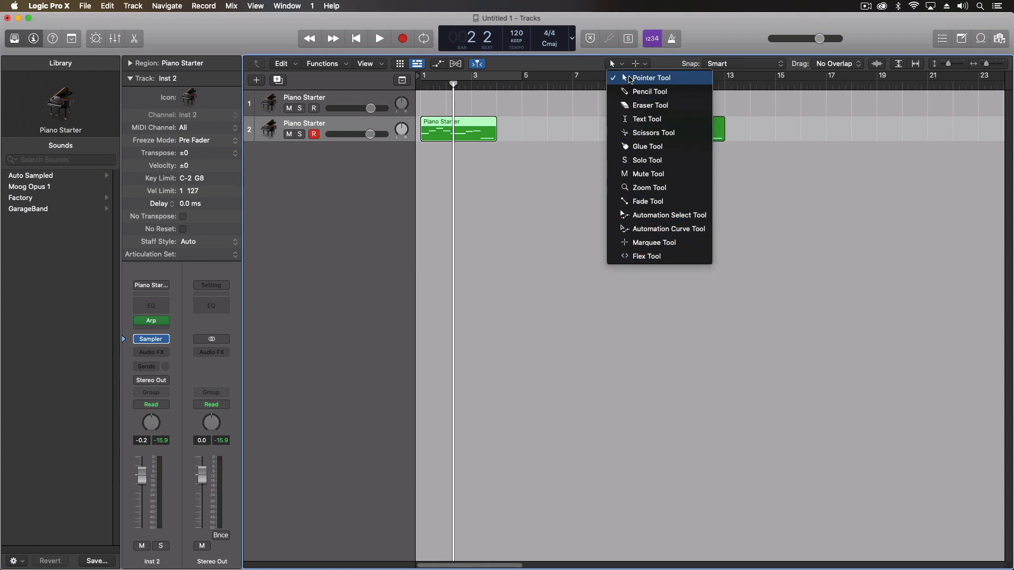
{"action": "left_click", "coordinate": [587, 59]}
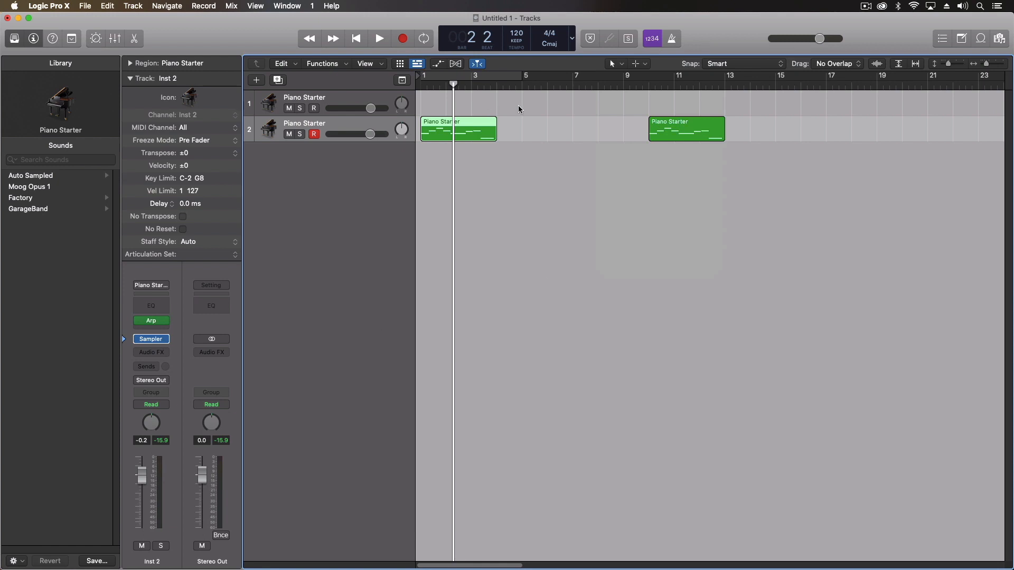
{"action": "left_click", "coordinate": [645, 64]}
{"action": "left_click", "coordinate": [637, 64]}
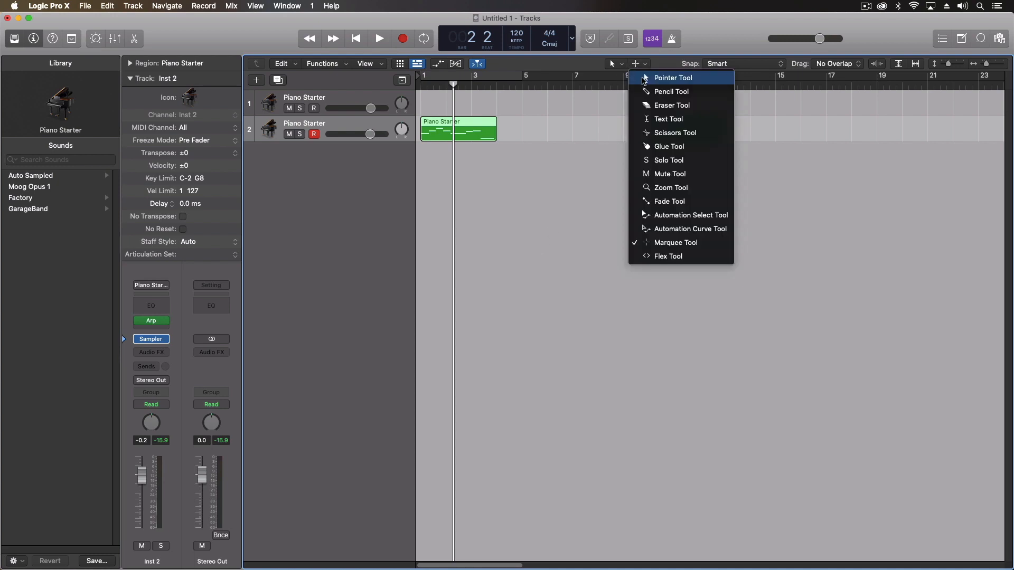
{"action": "left_click", "coordinate": [660, 91]}
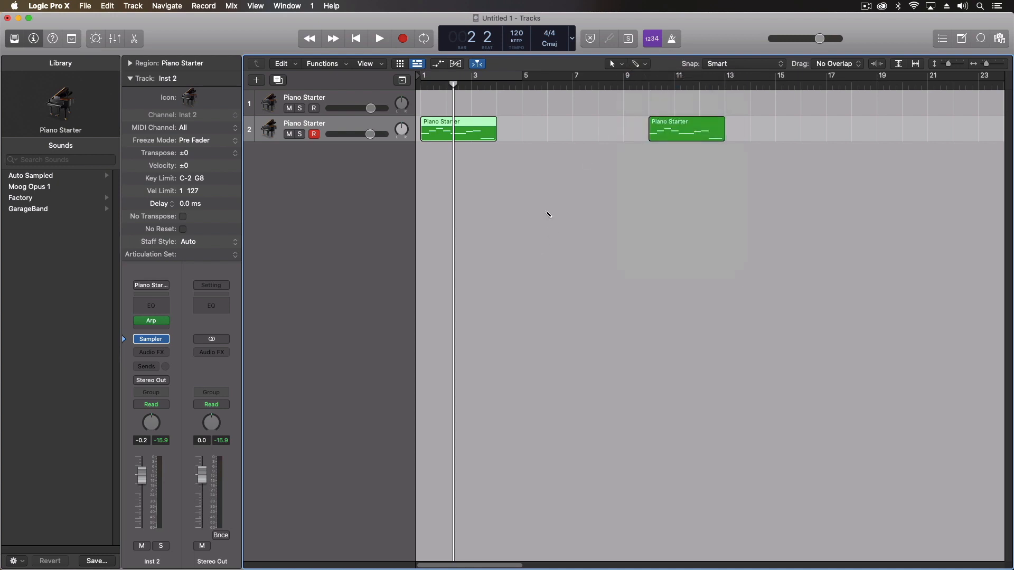
{"action": "left_click", "coordinate": [648, 65]}
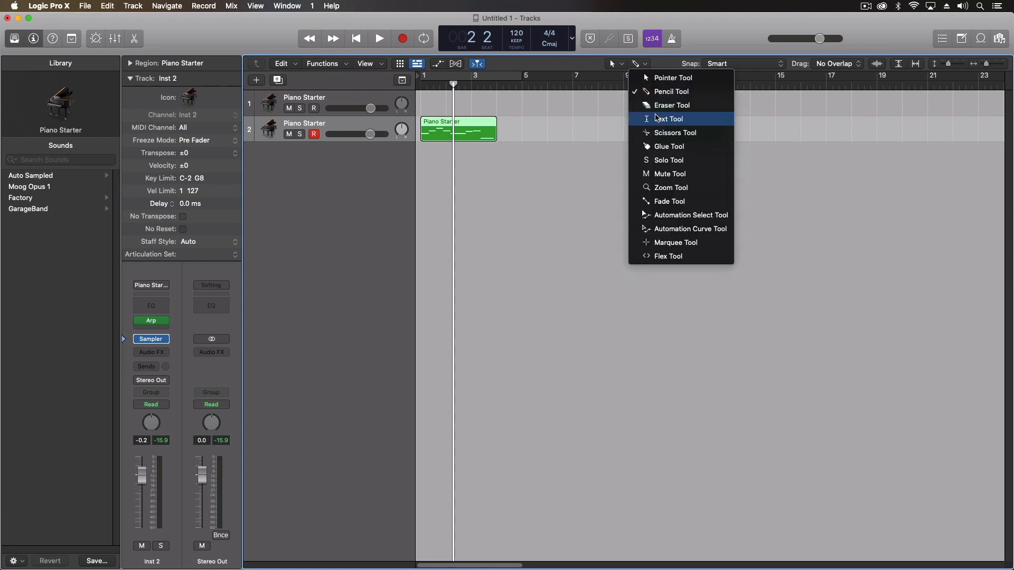
{"action": "left_click", "coordinate": [657, 134]}
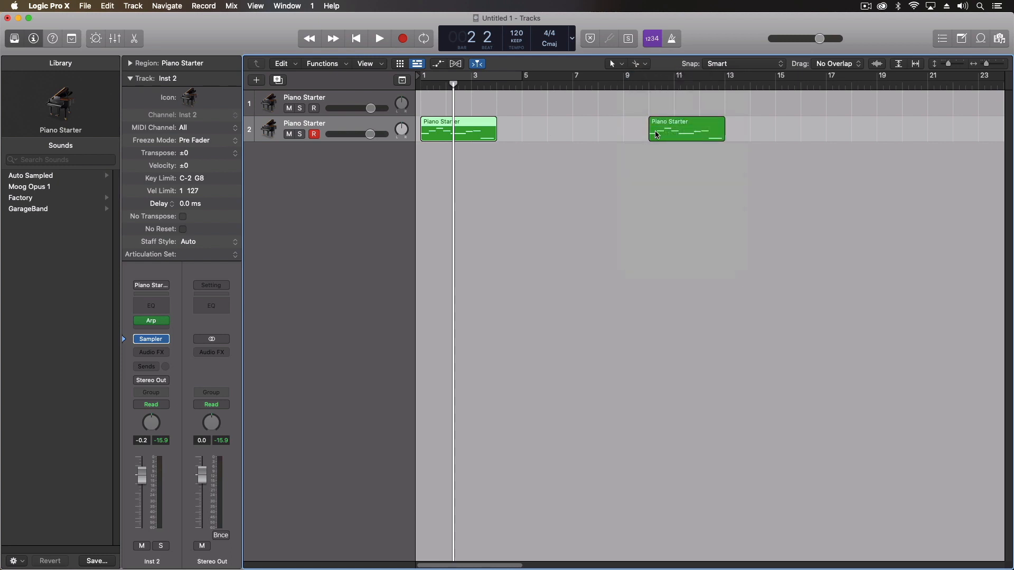
Split the second Piano Starter region with Scissors, splitting crossing notes, then undo the split
{"action": "left_click", "coordinate": [682, 131]}
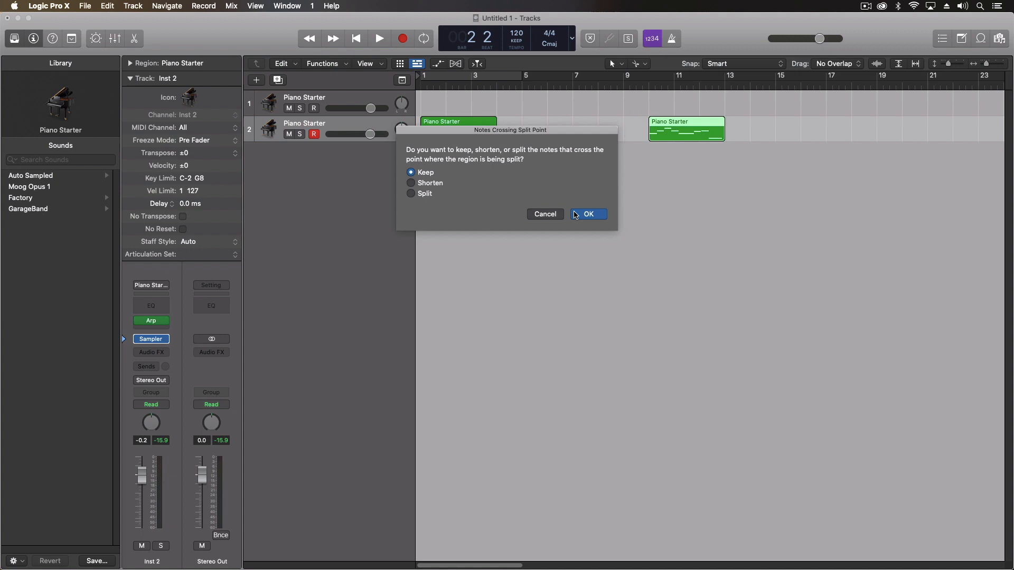
{"action": "left_click", "coordinate": [426, 193]}
{"action": "left_click", "coordinate": [582, 216]}
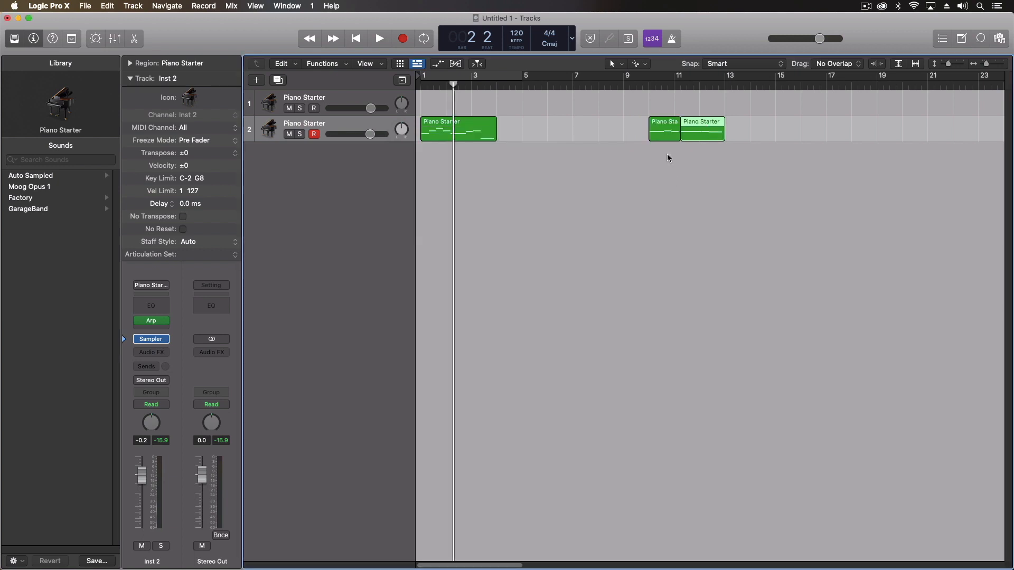
{"action": "key", "text": "super+z"}
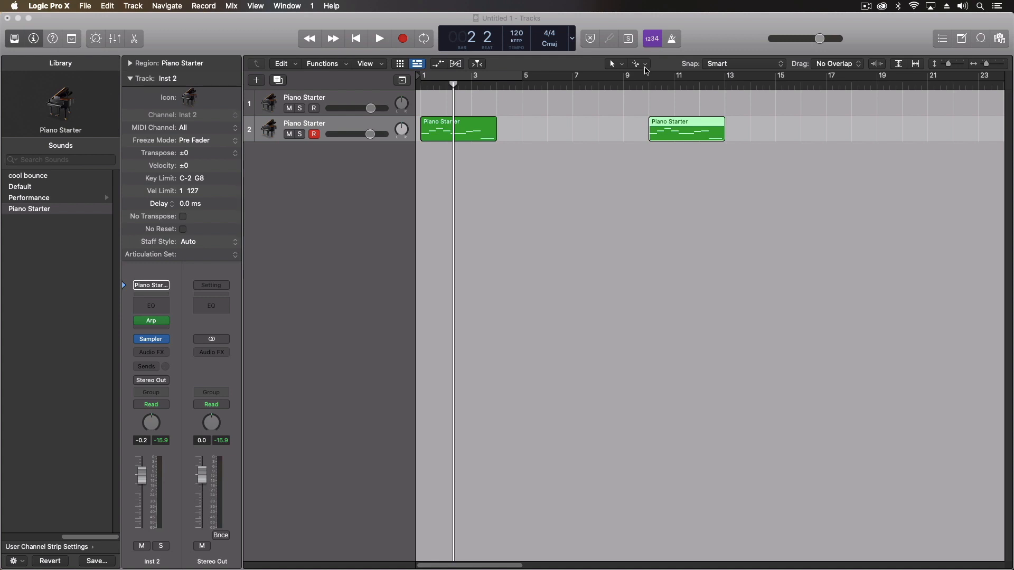
Set Right Mouse Button to Is Assignable to a Tool in General > Editing preferences
{"action": "left_click", "coordinate": [57, 10]}
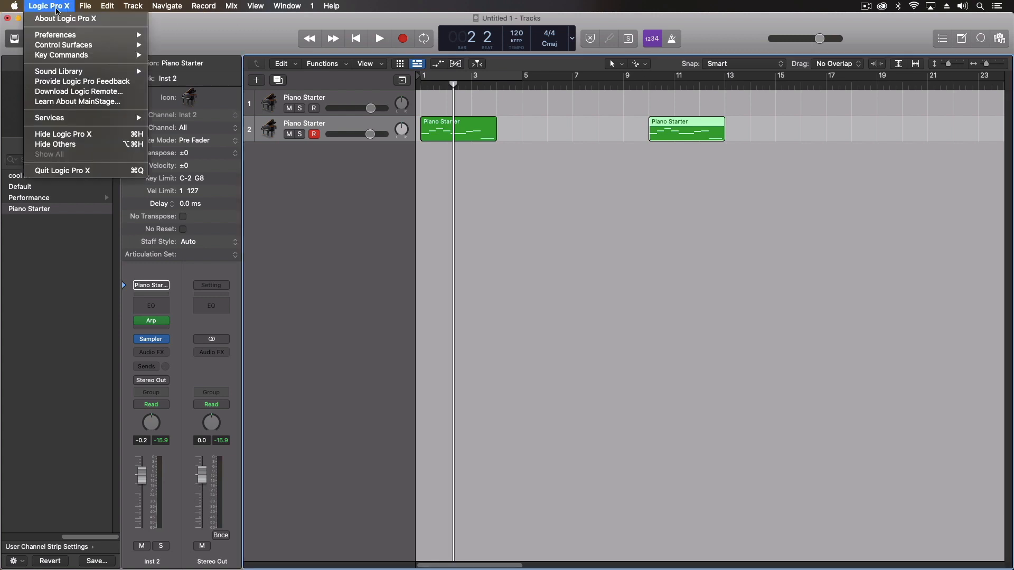
{"action": "mouse_move", "coordinate": [62, 35]}
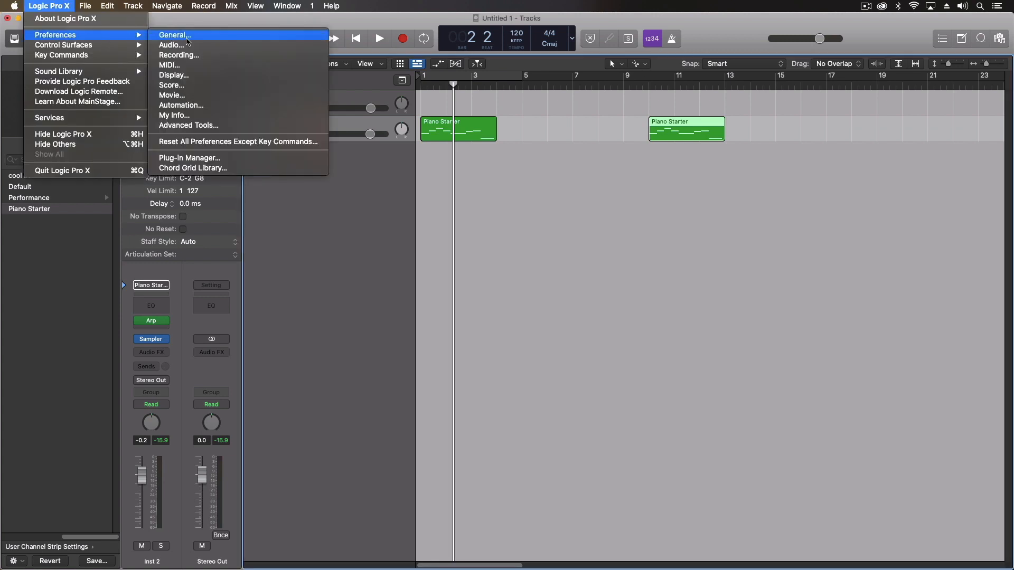
{"action": "left_click", "coordinate": [188, 40]}
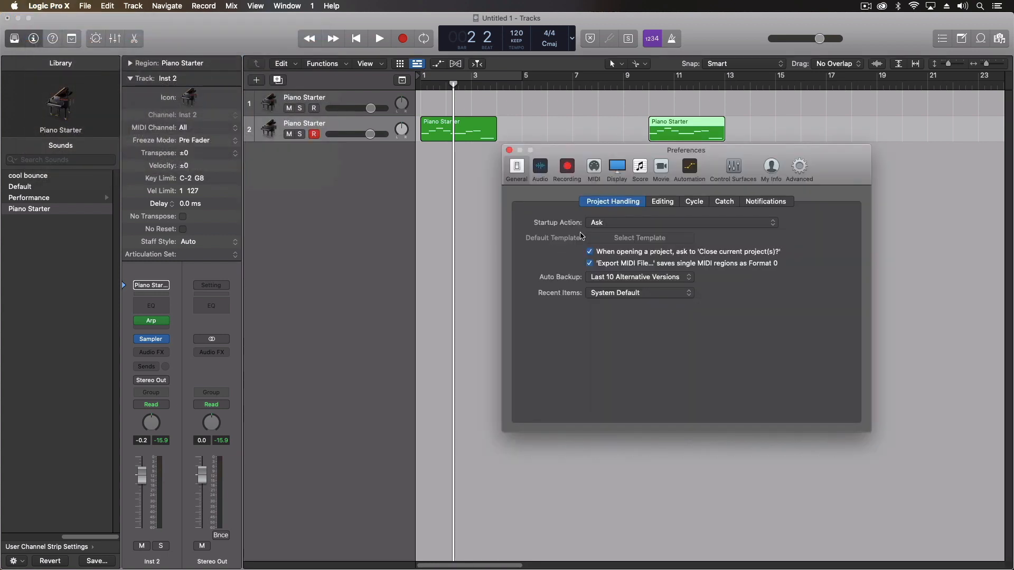
{"action": "left_click", "coordinate": [660, 205]}
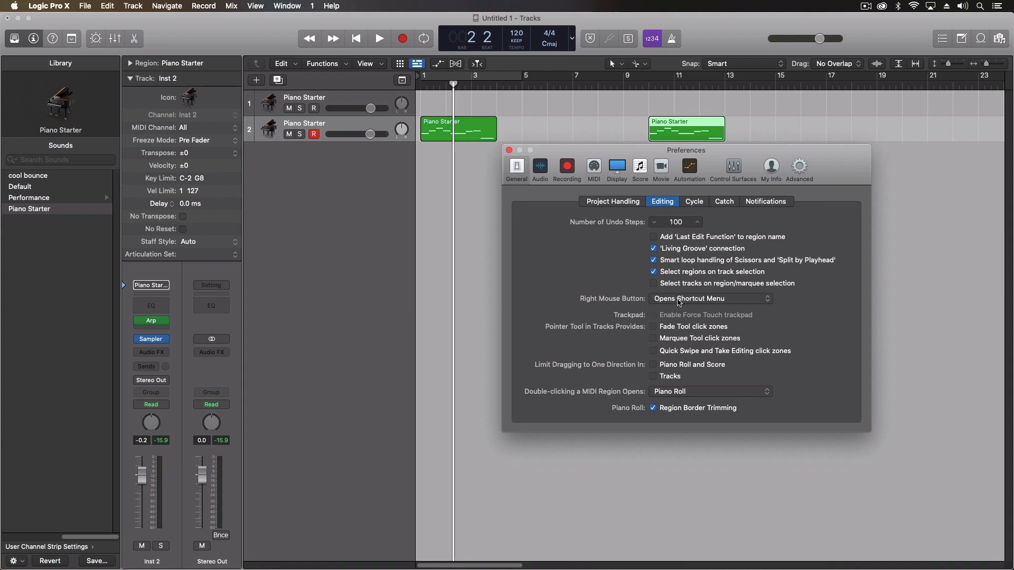
{"action": "left_click", "coordinate": [671, 300]}
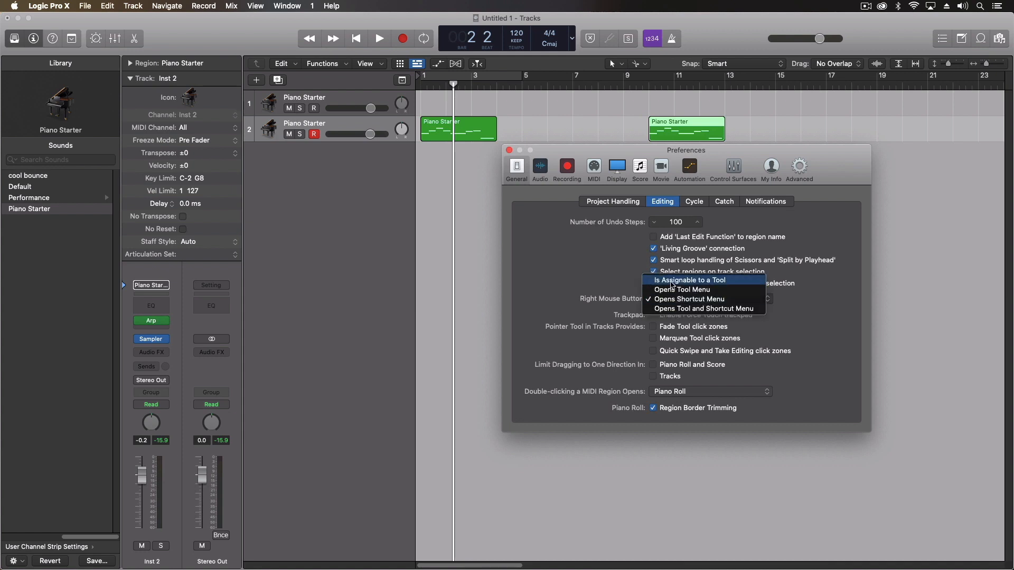
{"action": "left_click", "coordinate": [672, 282]}
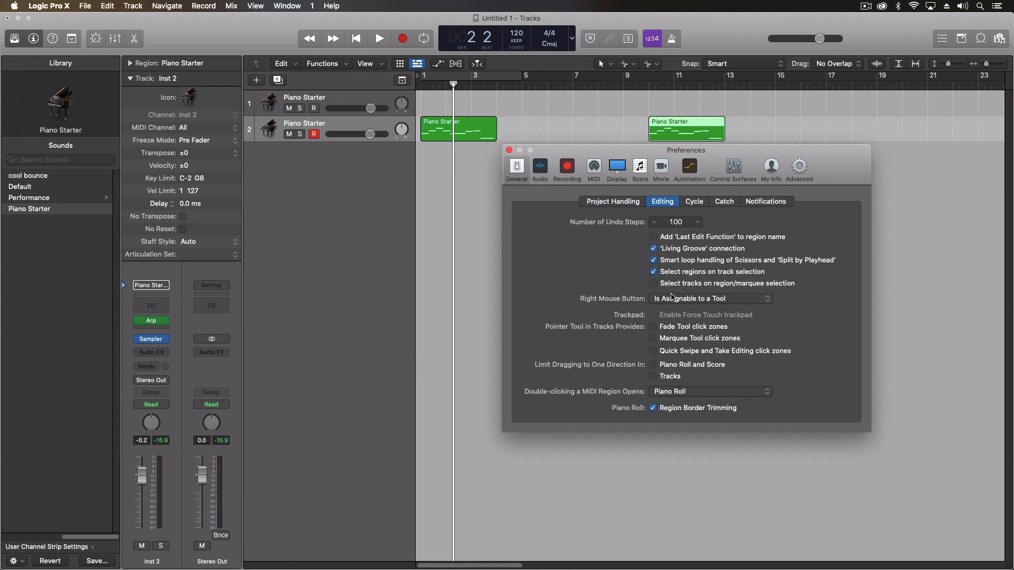
{"action": "left_click", "coordinate": [673, 299]}
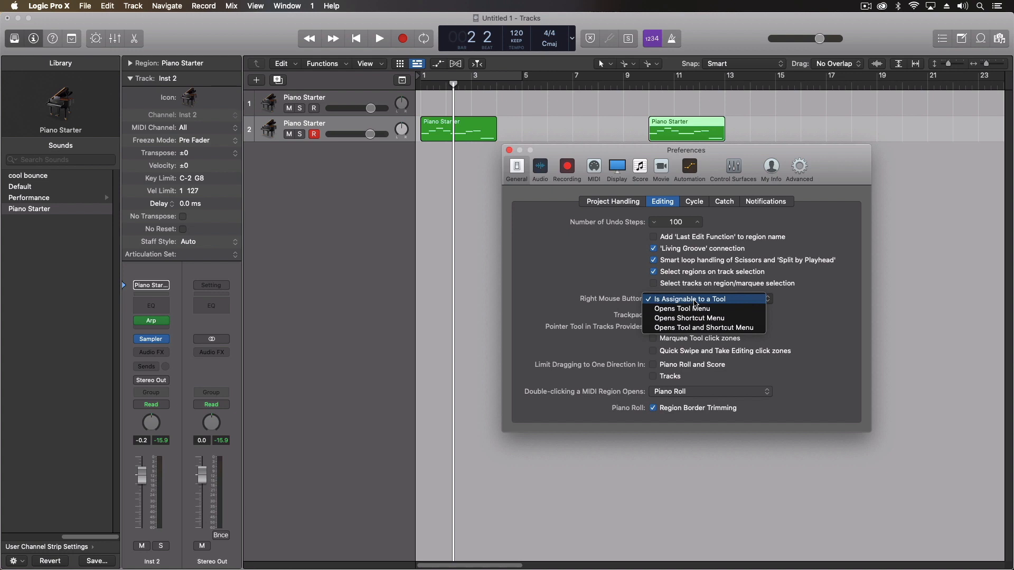
{"action": "left_click", "coordinate": [610, 269]}
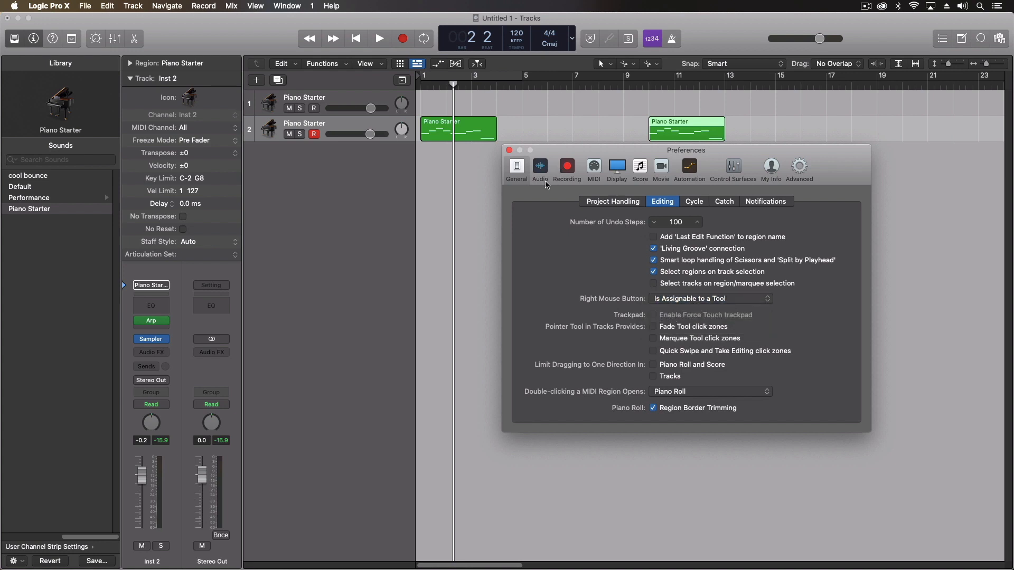
{"action": "left_click", "coordinate": [508, 150]}
{"action": "left_click", "coordinate": [649, 63]}
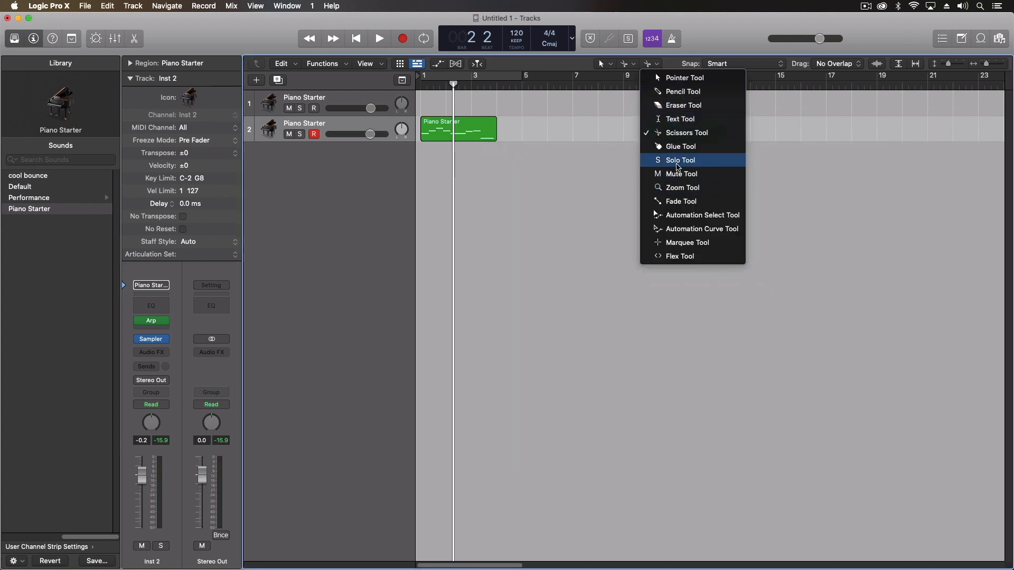
Assign the Pencil tool to the right mouse button and review the other tool menus
{"action": "left_click", "coordinate": [702, 91]}
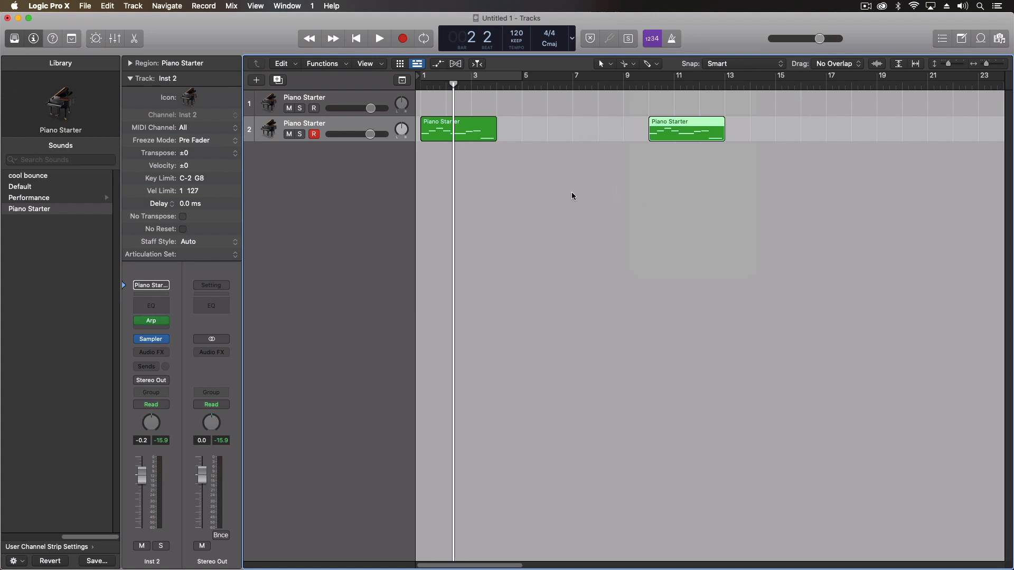
{"action": "left_click", "coordinate": [610, 64]}
{"action": "left_click", "coordinate": [631, 63]}
{"action": "left_click", "coordinate": [632, 63]}
{"action": "left_click", "coordinate": [653, 63]}
{"action": "left_click", "coordinate": [655, 65]}
{"action": "left_click", "coordinate": [540, 259]}
{"action": "left_click", "coordinate": [85, 6]}
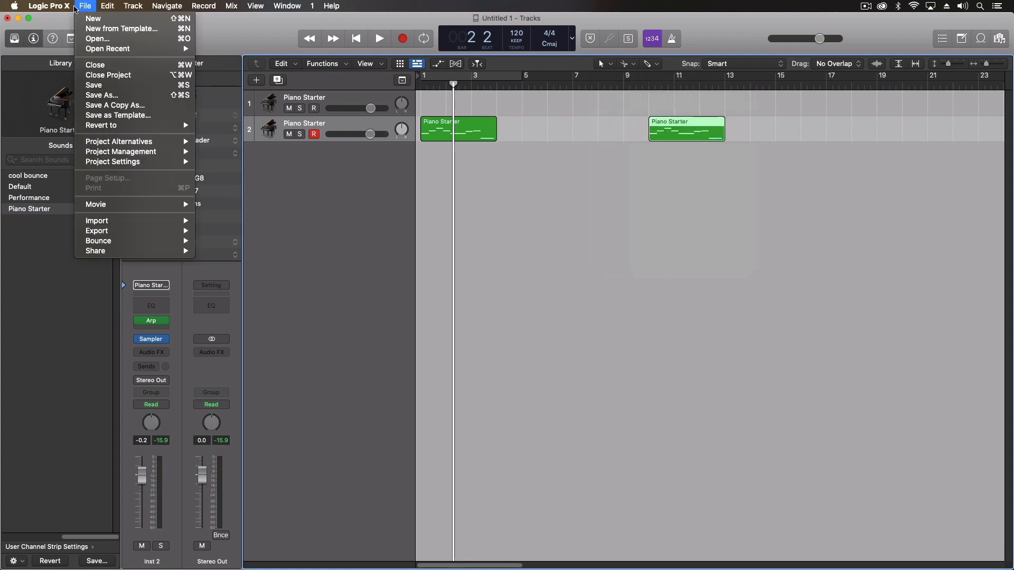
Set General > Editing's Right Mouse Button to 'Opens Tool and Shortcut Menu' and close Preferences
{"action": "mouse_move", "coordinate": [49, 6]}
{"action": "mouse_move", "coordinate": [111, 34]}
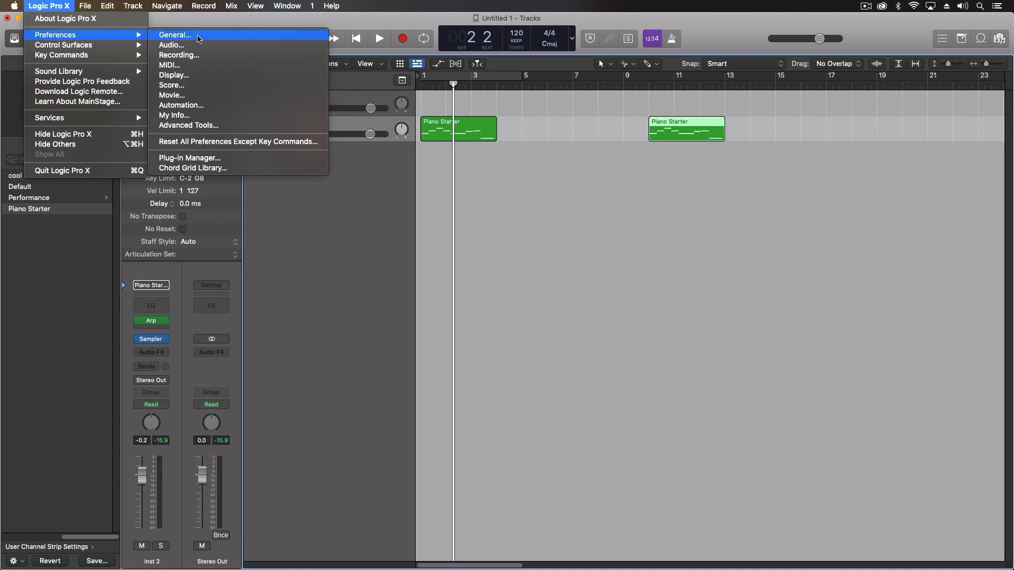
{"action": "left_click", "coordinate": [197, 36]}
{"action": "left_click", "coordinate": [692, 301]}
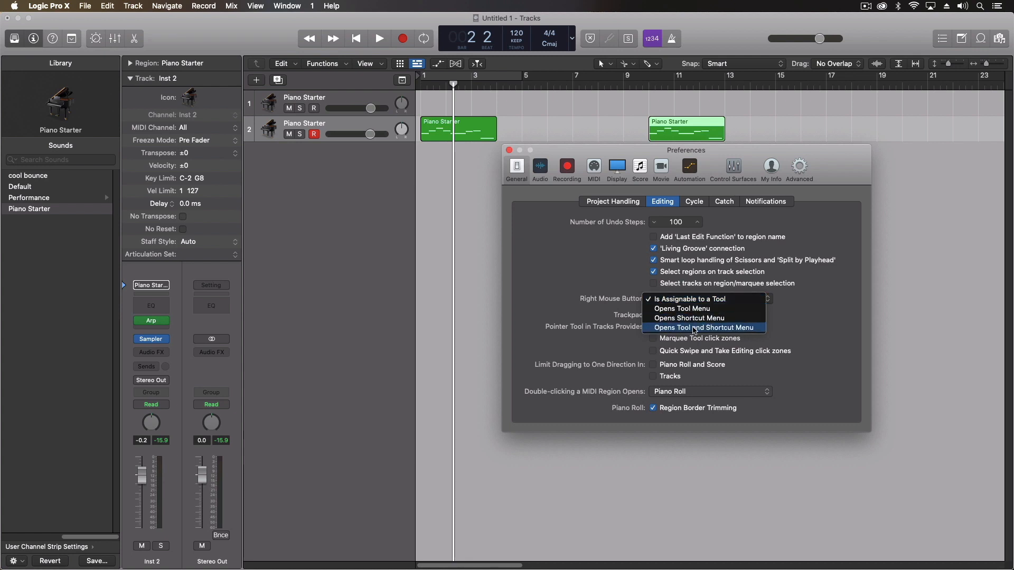
{"action": "left_click", "coordinate": [695, 328]}
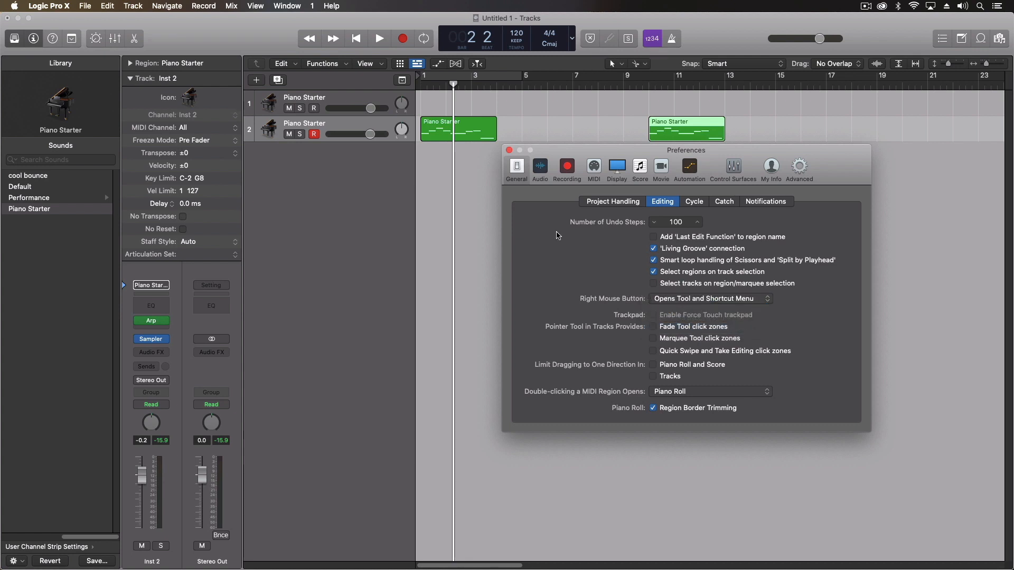
{"action": "left_click", "coordinate": [509, 150]}
Bring up the tool and shortcut menu, dismiss it, and deselect the bar-10 region
{"action": "right_click", "coordinate": [556, 204]}
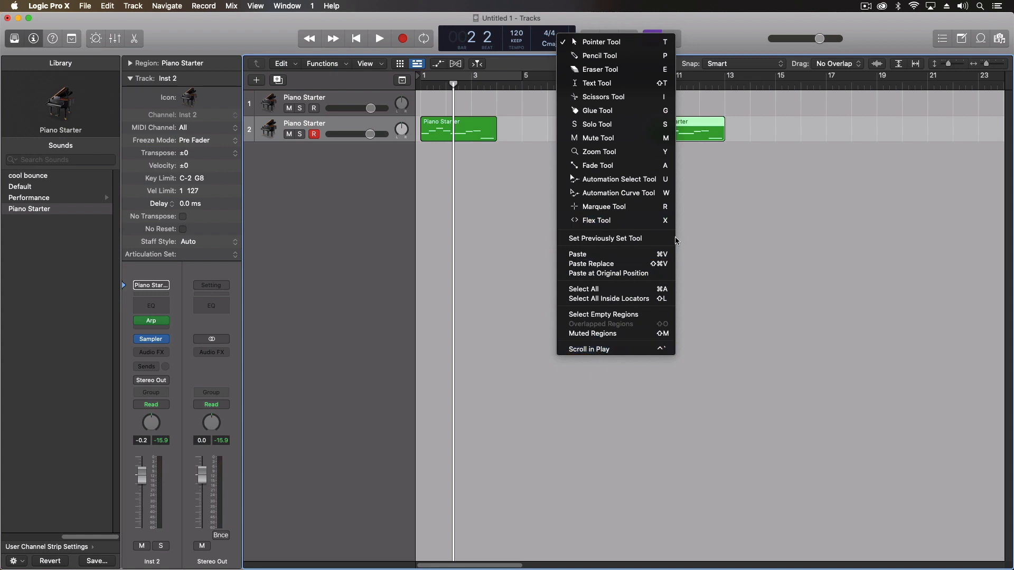
{"action": "left_click", "coordinate": [481, 224]}
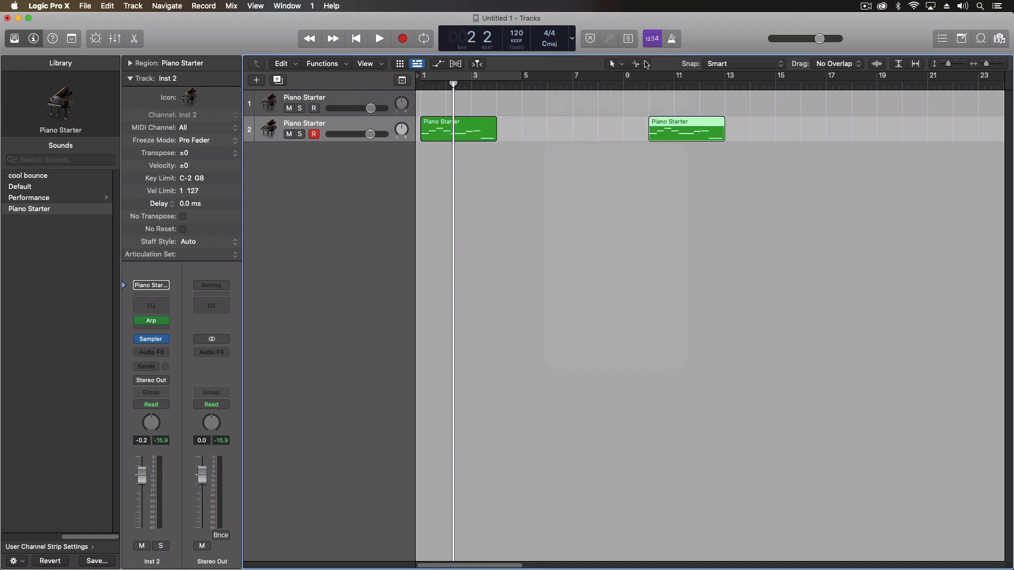
{"action": "left_click", "coordinate": [505, 269]}
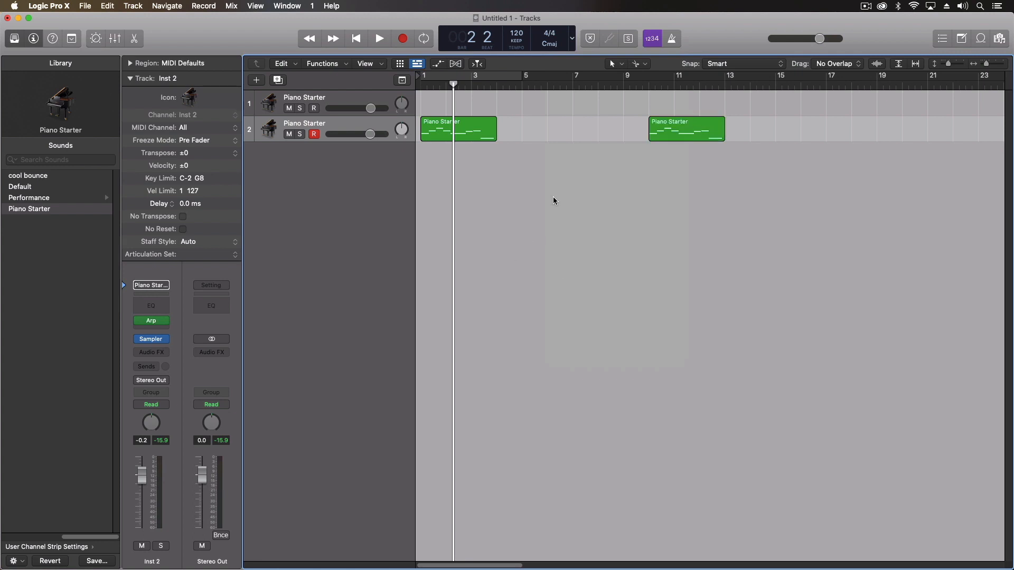
Pencil in one-bar regions at bars 6 and 7 on track 2, restore the Pointer, toggle the mixer
{"action": "right_click", "coordinate": [570, 140]}
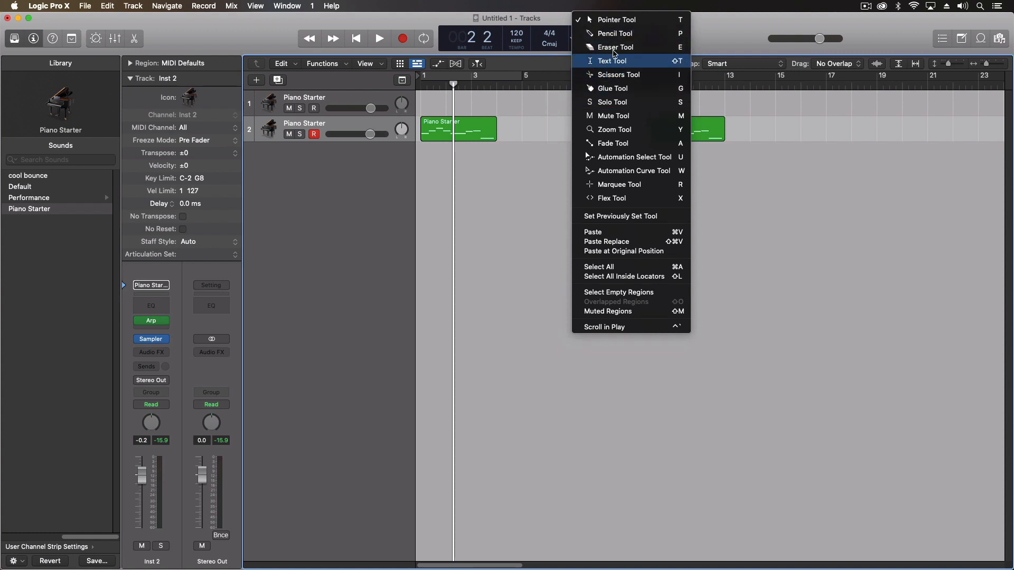
{"action": "left_click", "coordinate": [615, 33]}
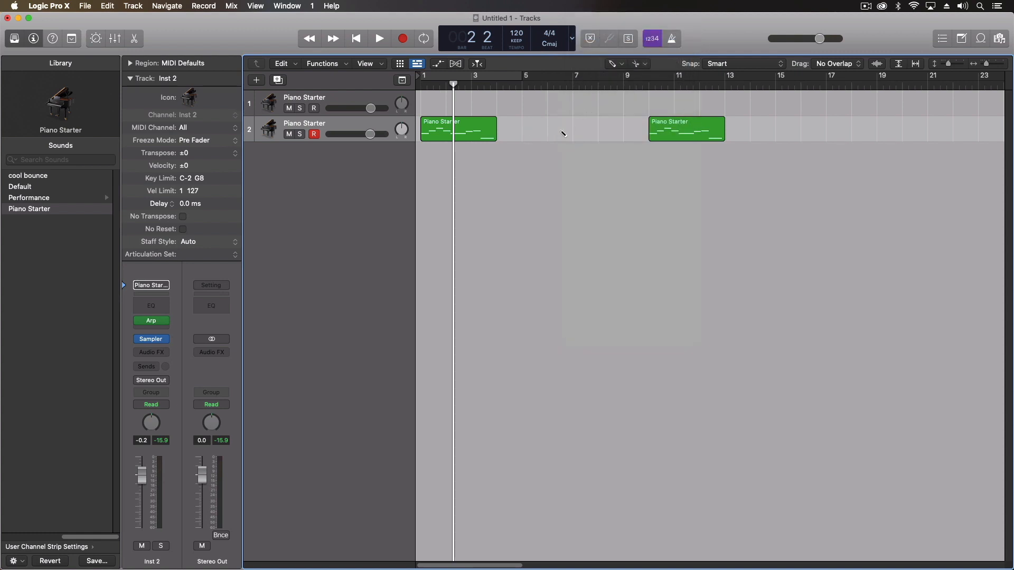
{"action": "left_click", "coordinate": [563, 133]}
{"action": "left_click", "coordinate": [586, 130]}
{"action": "right_click", "coordinate": [605, 160]}
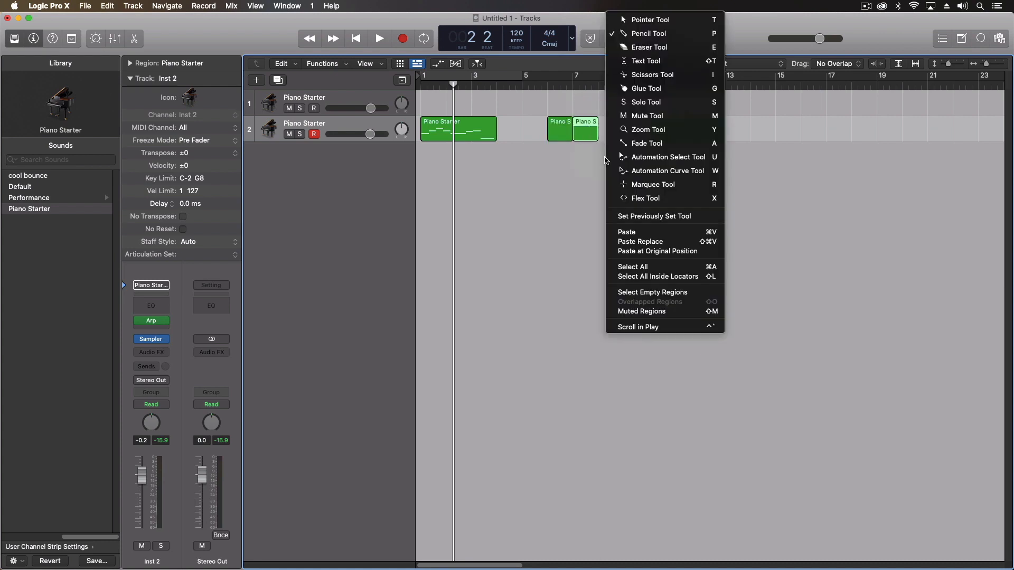
{"action": "left_click", "coordinate": [650, 19]}
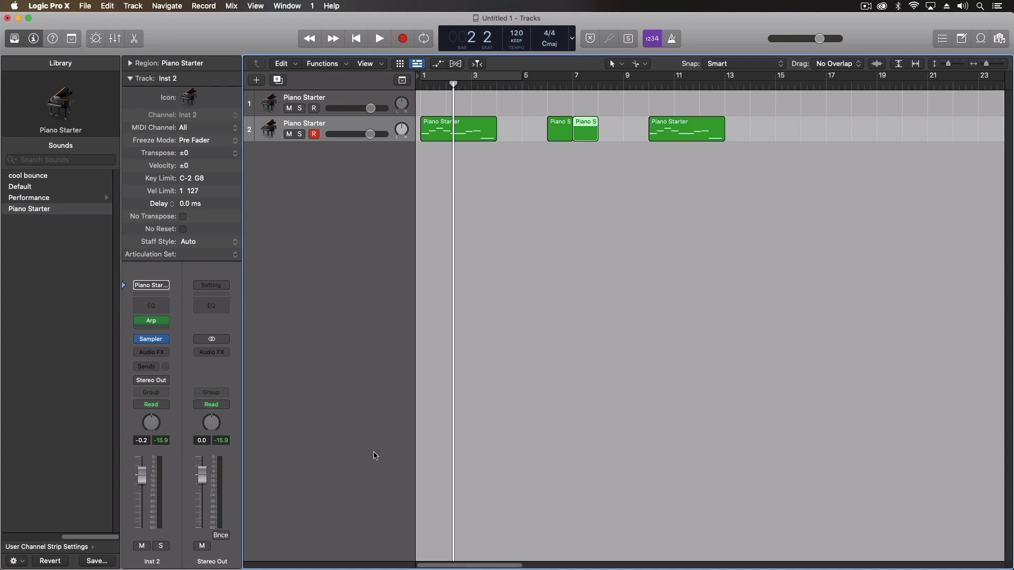
{"action": "key", "text": "x"}
{"action": "key", "text": "x"}
Open and close the Piano Roll, then show the List Editors, Note Pads and Apple Loops panels
{"action": "left_click", "coordinate": [134, 39]}
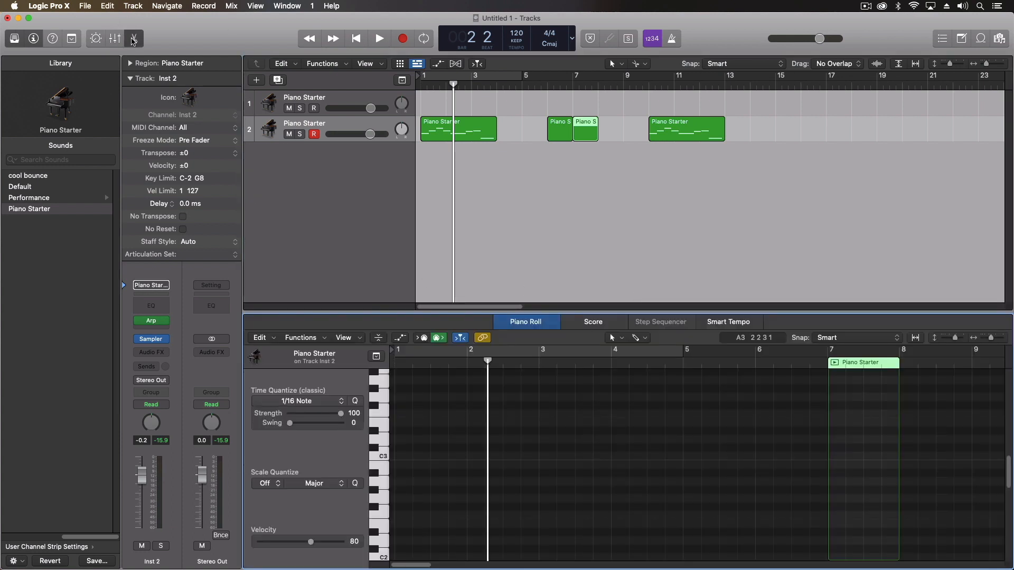
{"action": "left_click", "coordinate": [134, 38]}
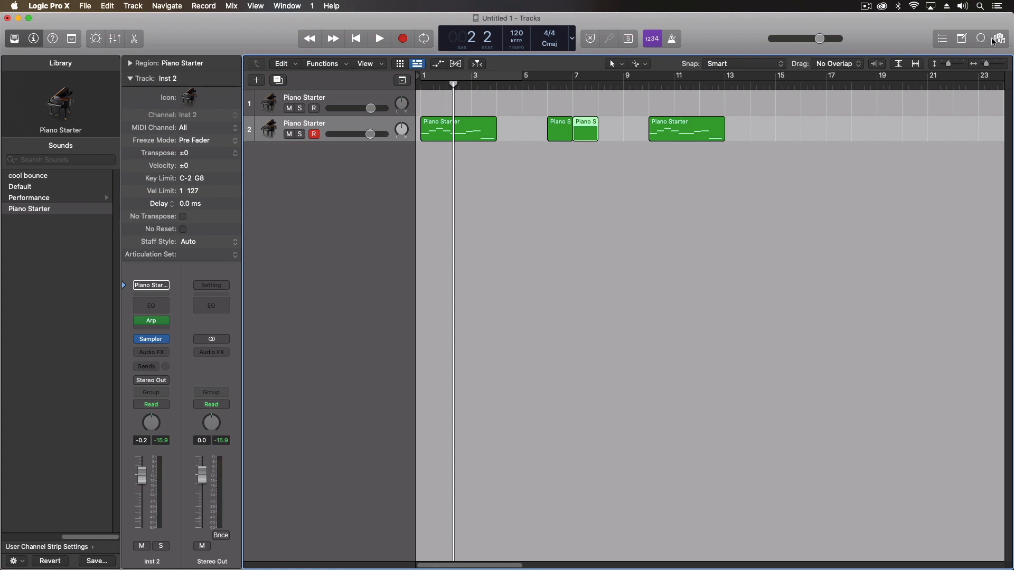
{"action": "left_click", "coordinate": [960, 39]}
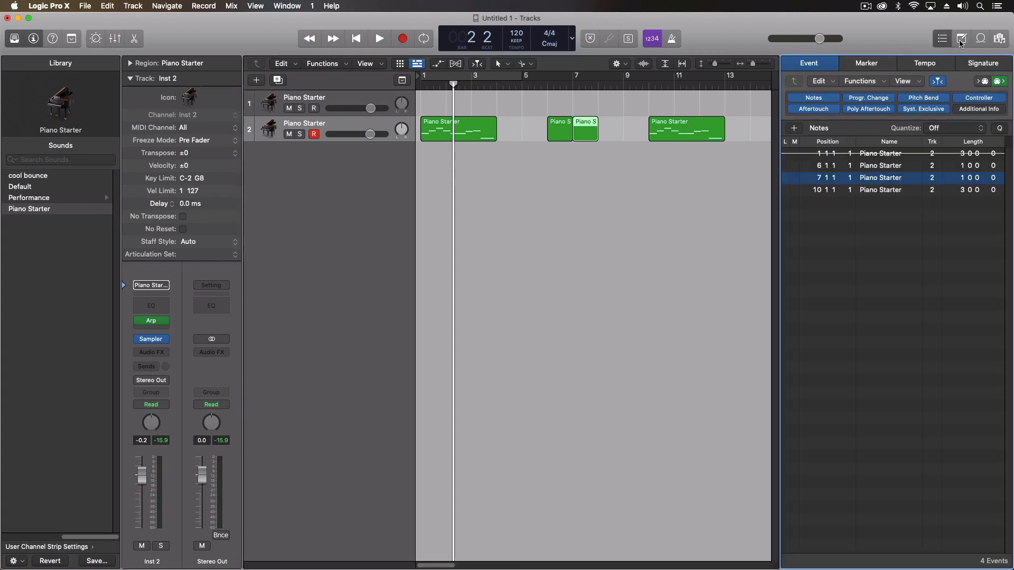
{"action": "left_click", "coordinate": [961, 42]}
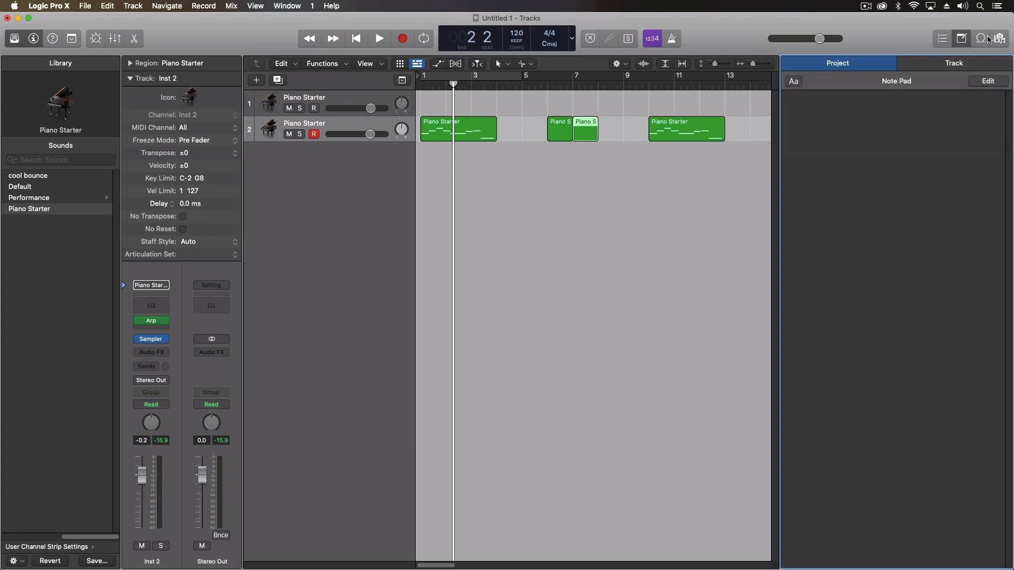
{"action": "left_click", "coordinate": [1000, 39]}
Switch the right panel to the project Browser, then close it so Tracks spans the window
{"action": "left_click", "coordinate": [1001, 40]}
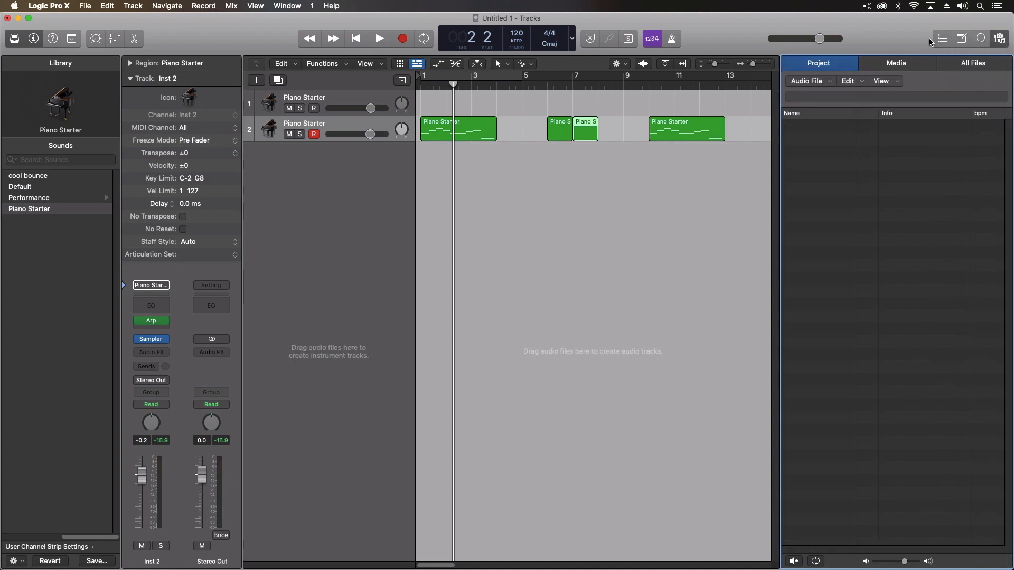
{"action": "left_click", "coordinate": [1002, 40]}
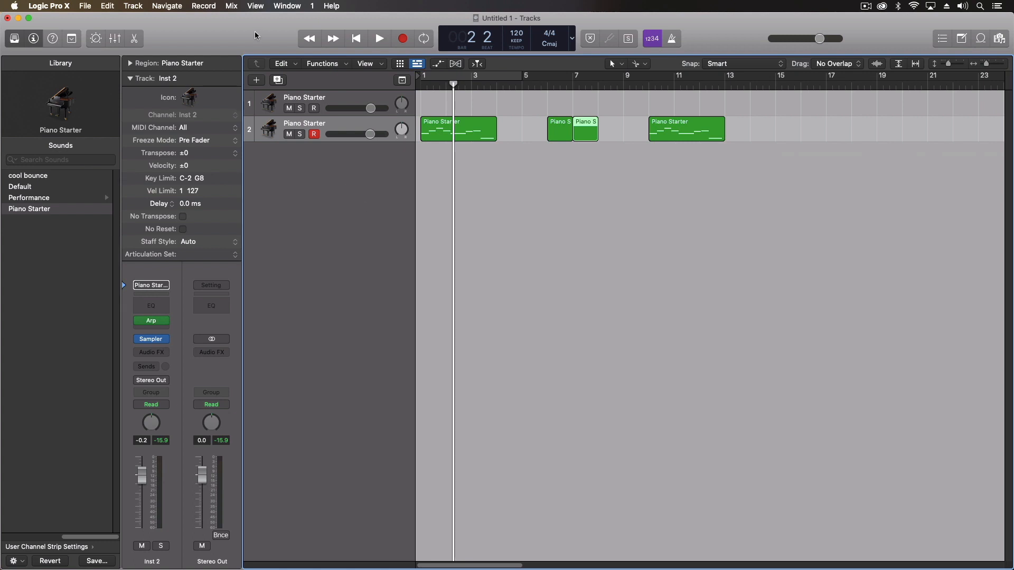
{"action": "left_click", "coordinate": [285, 6]}
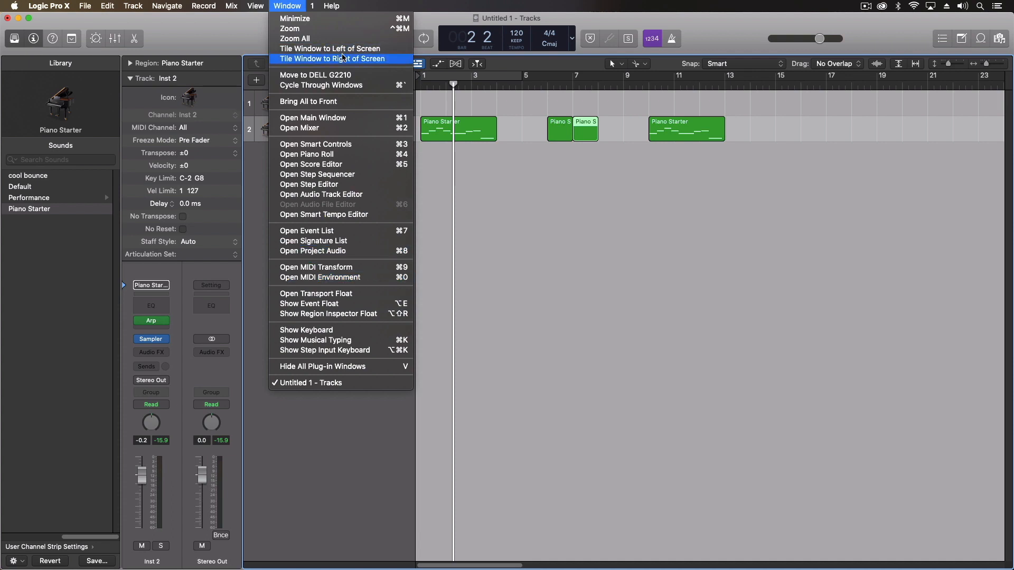
Open a standalone full-screen Mixer with wide channel strips and the Track Number component shown
{"action": "left_click", "coordinate": [343, 129]}
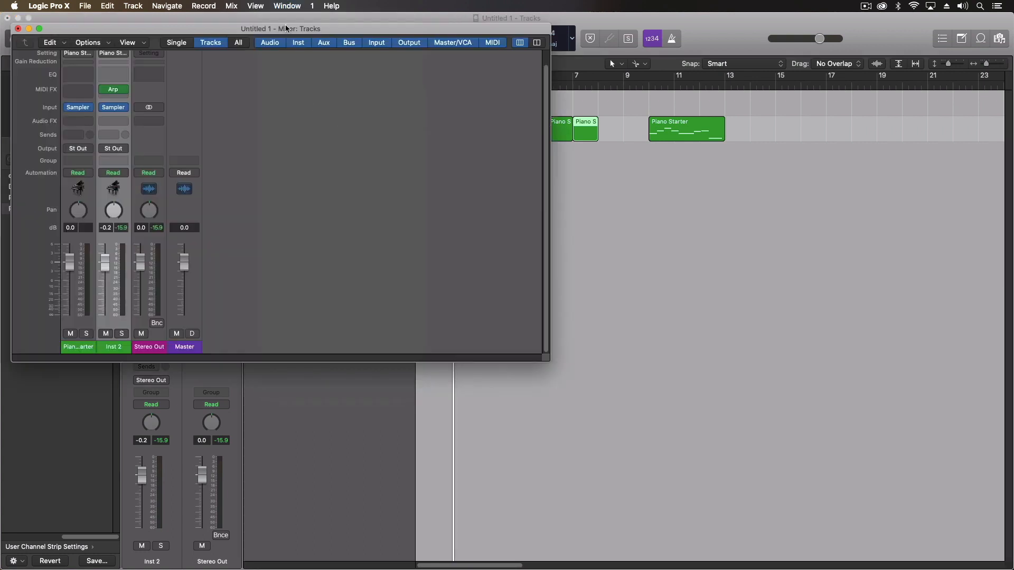
{"action": "left_click_drag", "start_coordinate": [288, 29], "coordinate": [277, 18]}
{"action": "left_click_drag", "start_coordinate": [542, 348], "coordinate": [1005, 565]}
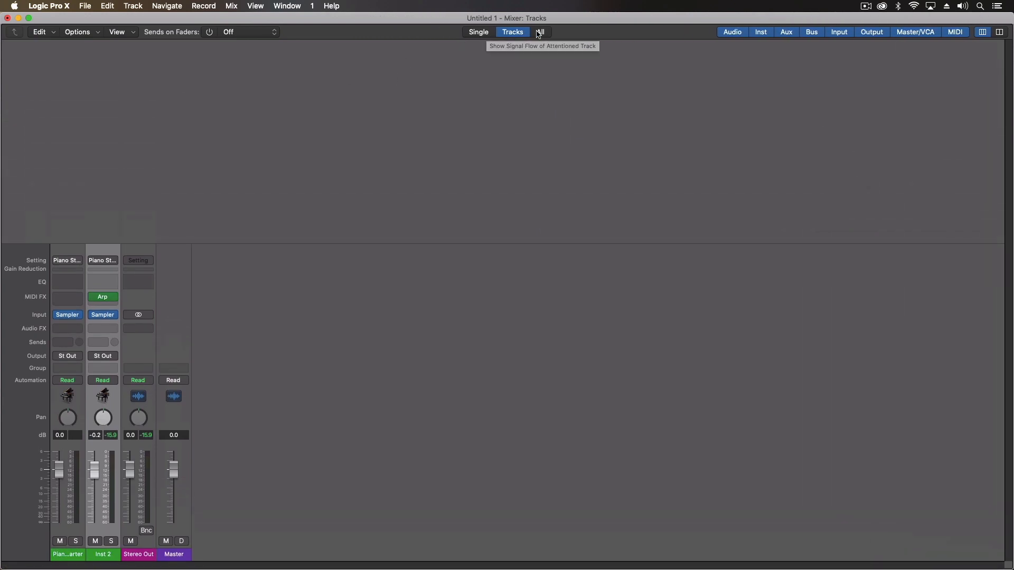
{"action": "left_click", "coordinate": [1000, 32]}
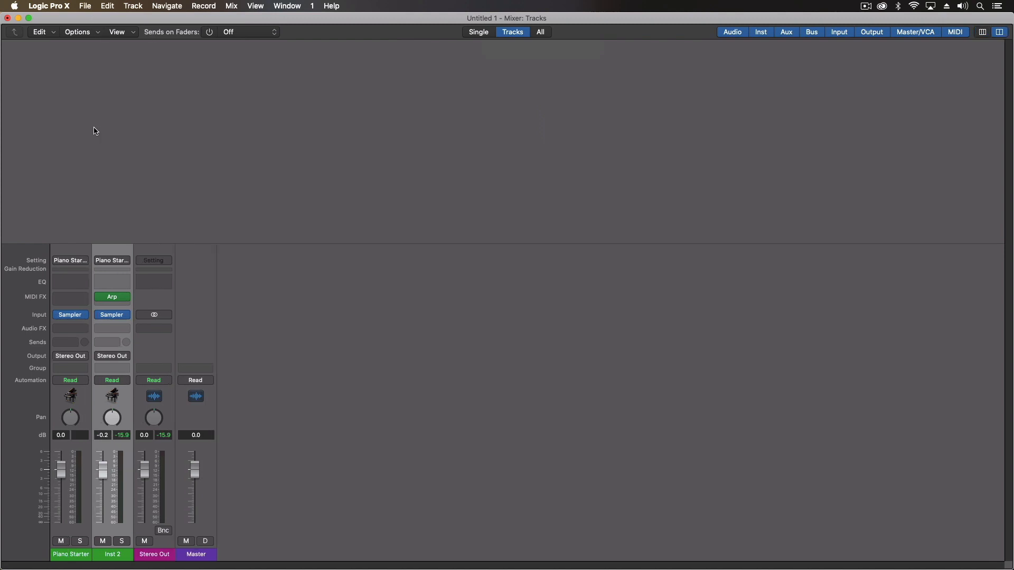
{"action": "left_click", "coordinate": [122, 31]}
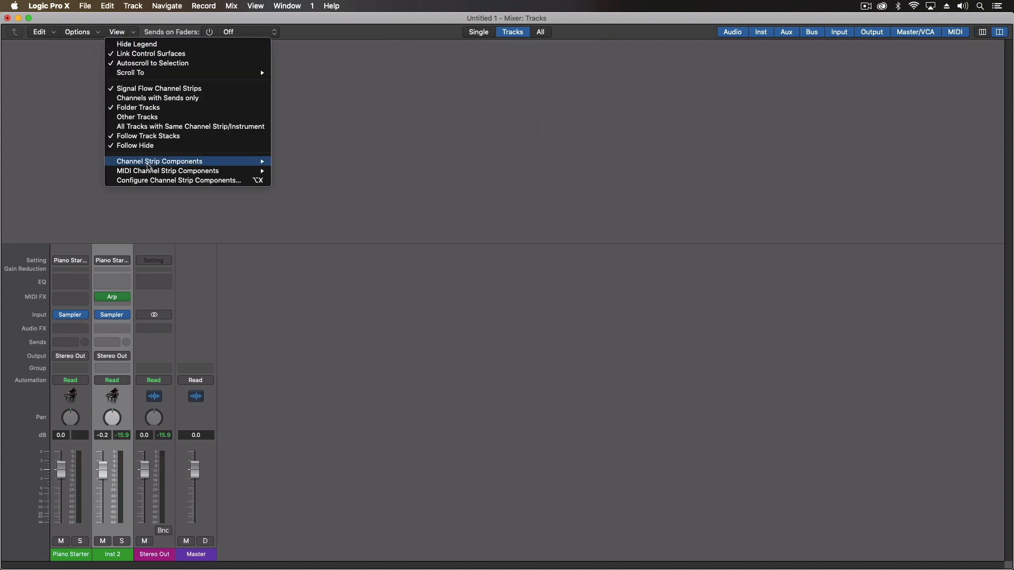
{"action": "mouse_move", "coordinate": [150, 162]}
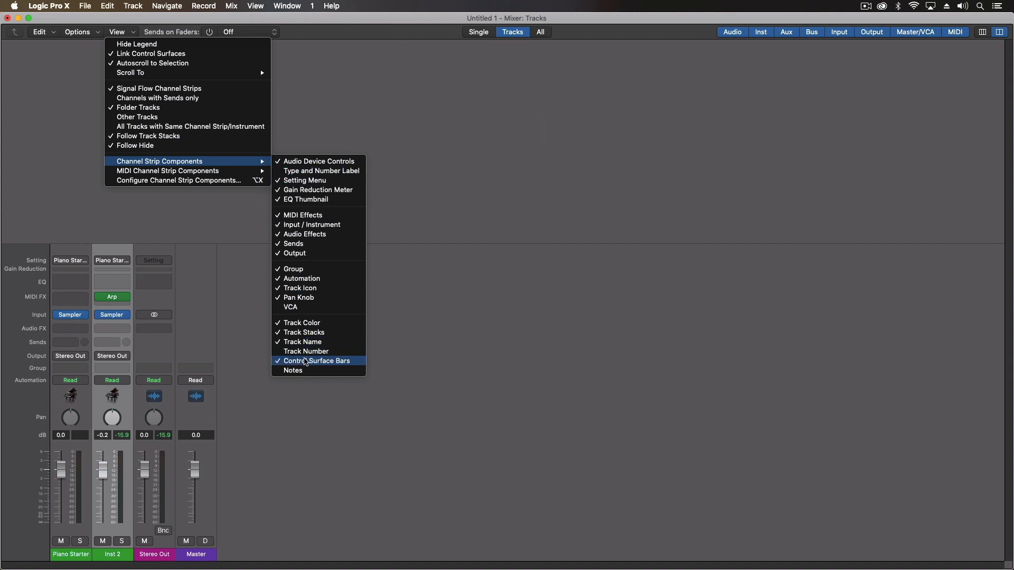
{"action": "left_click", "coordinate": [305, 352]}
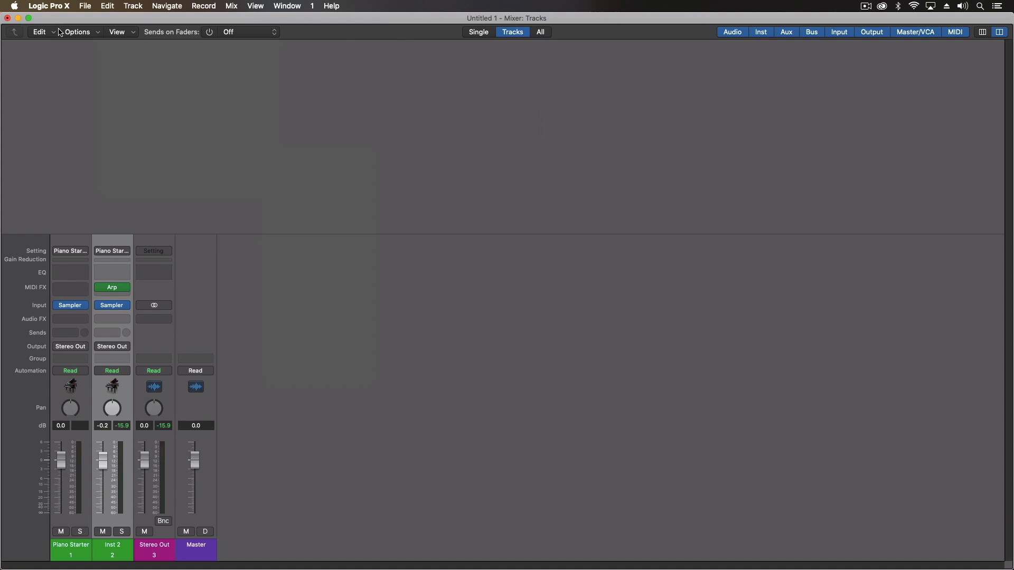
Switch between screensets 2 and 1 and close the standalone Mixer window
{"action": "left_click", "coordinate": [298, 8]}
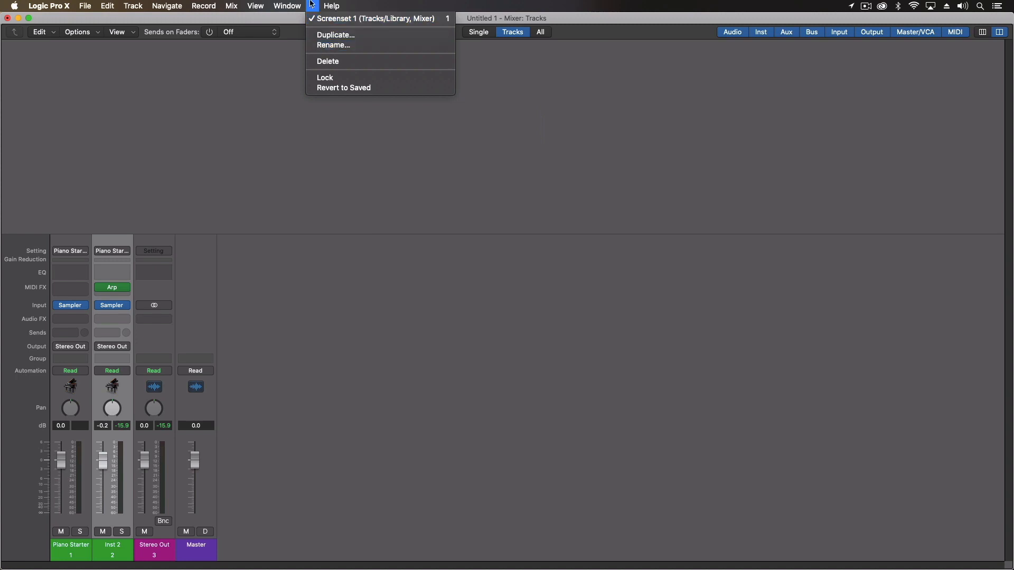
{"action": "left_click", "coordinate": [312, 4]}
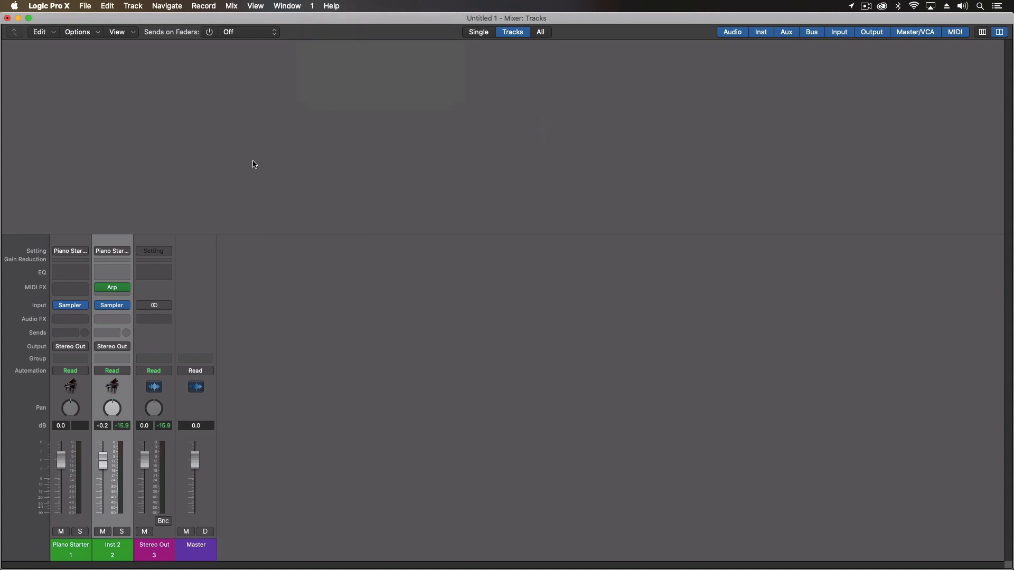
{"action": "key", "text": "2"}
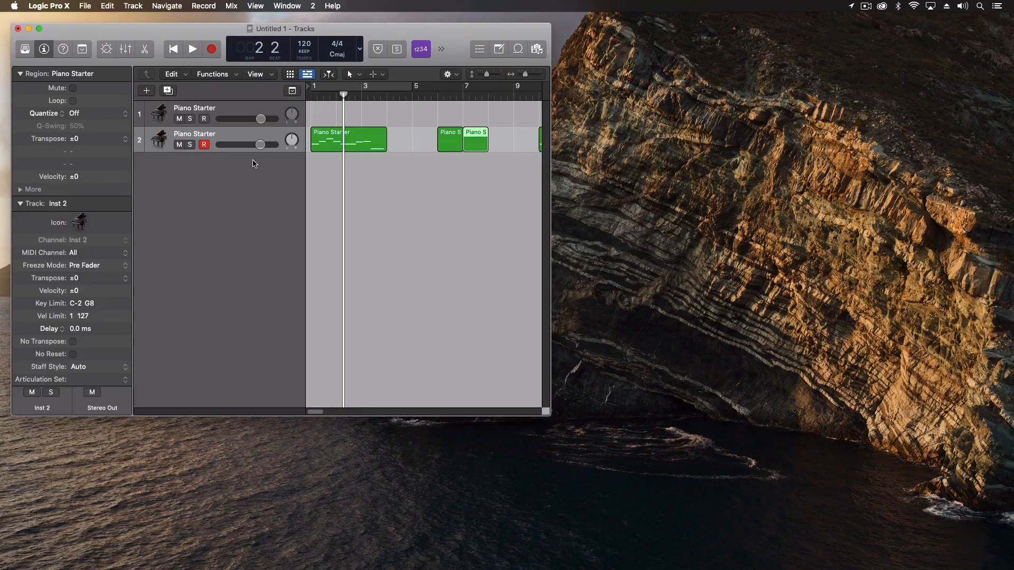
{"action": "key", "text": "1"}
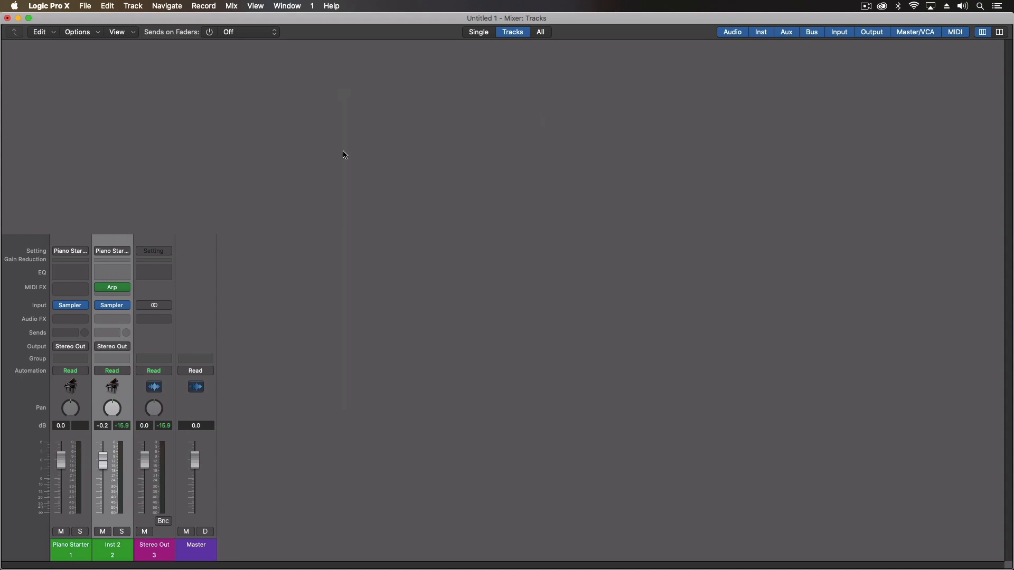
{"action": "left_click", "coordinate": [7, 18]}
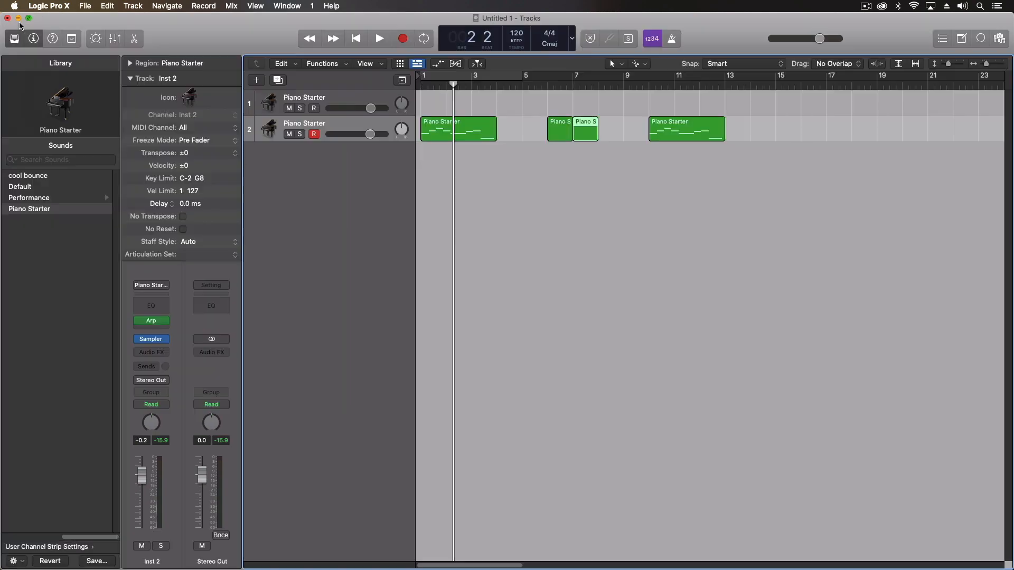
Reopen the Mixer in screenset 2 via the Window menu, then recall screenset 1 (Tracks/Library)
{"action": "left_click", "coordinate": [284, 5]}
{"action": "mouse_move", "coordinate": [312, 6]}
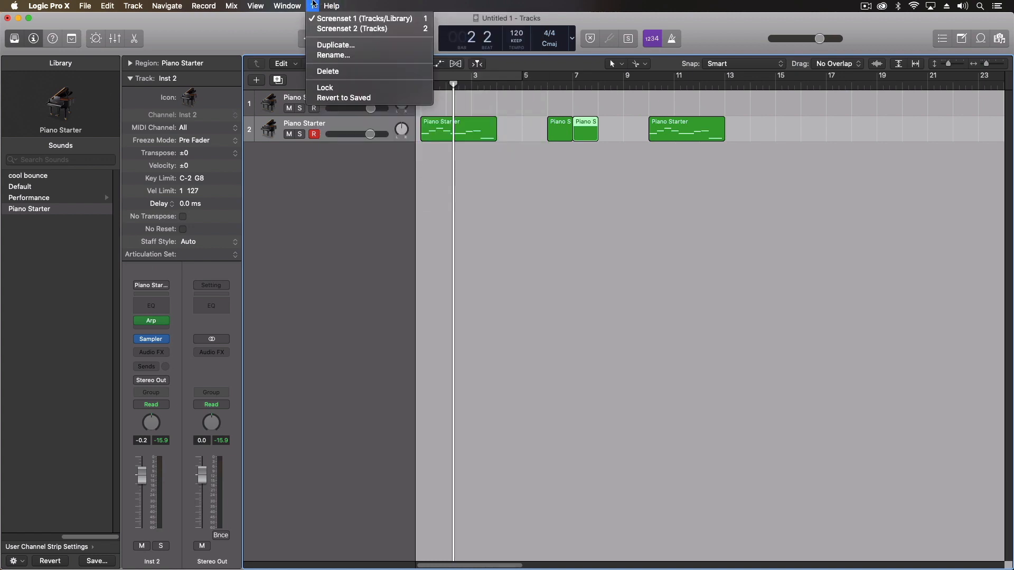
{"action": "left_click", "coordinate": [291, 24]}
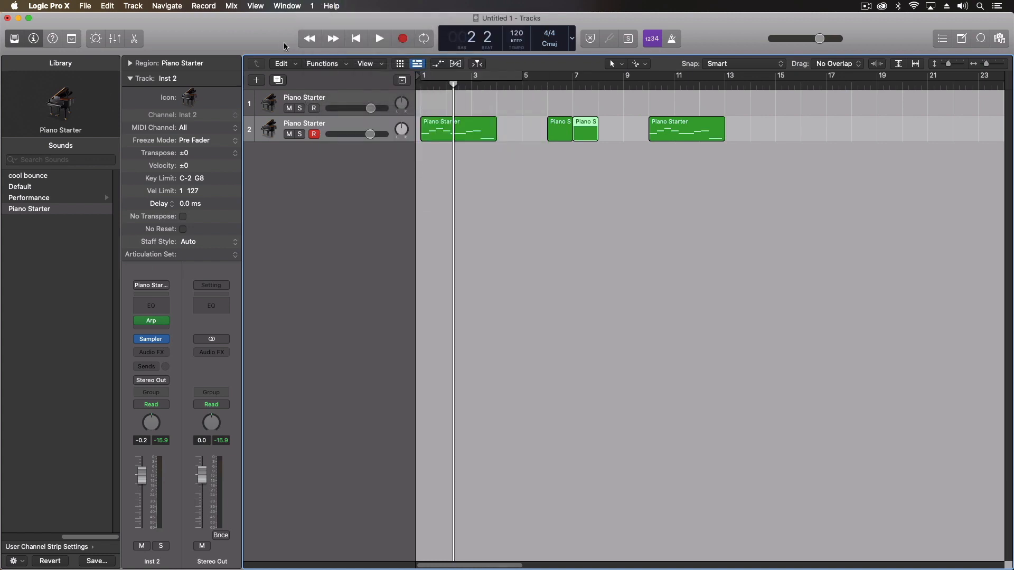
{"action": "key", "text": "2"}
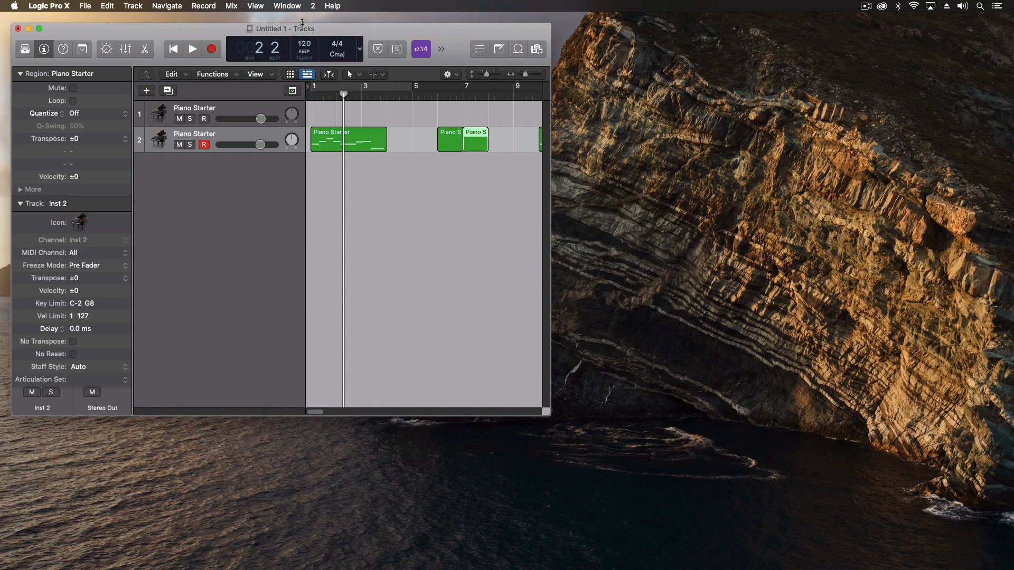
{"action": "left_click", "coordinate": [291, 5]}
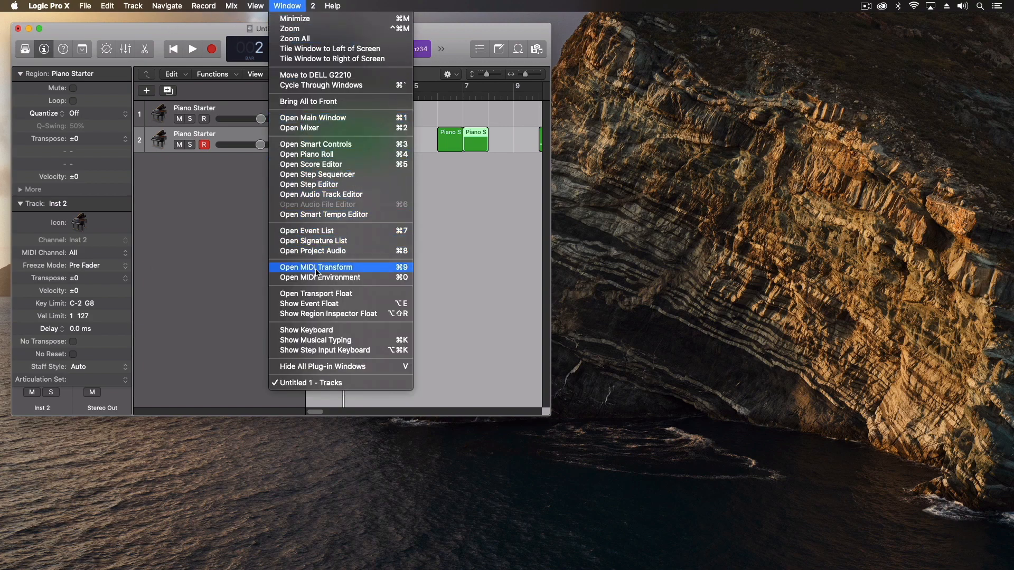
{"action": "left_click", "coordinate": [326, 128]}
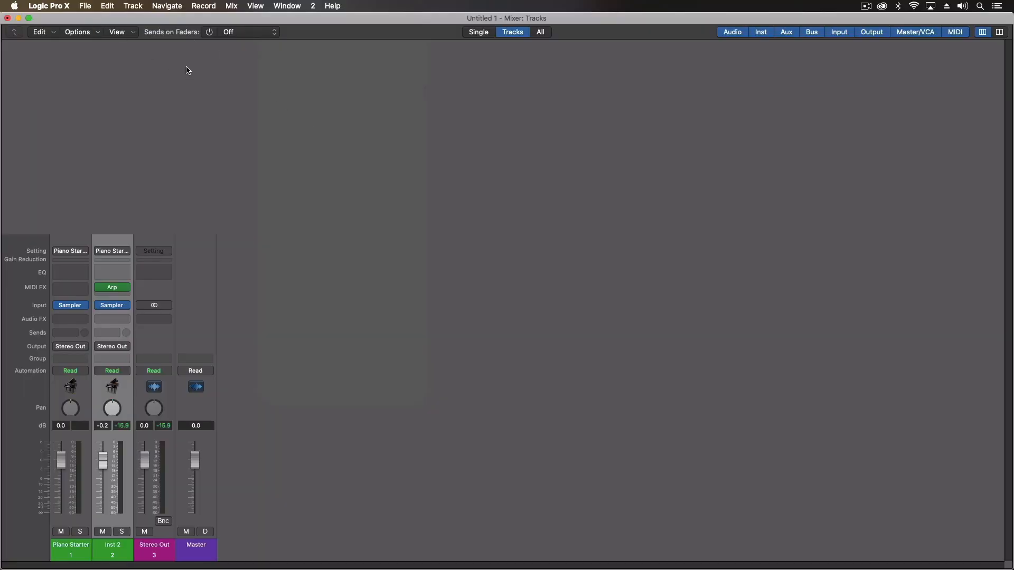
{"action": "key", "text": "1"}
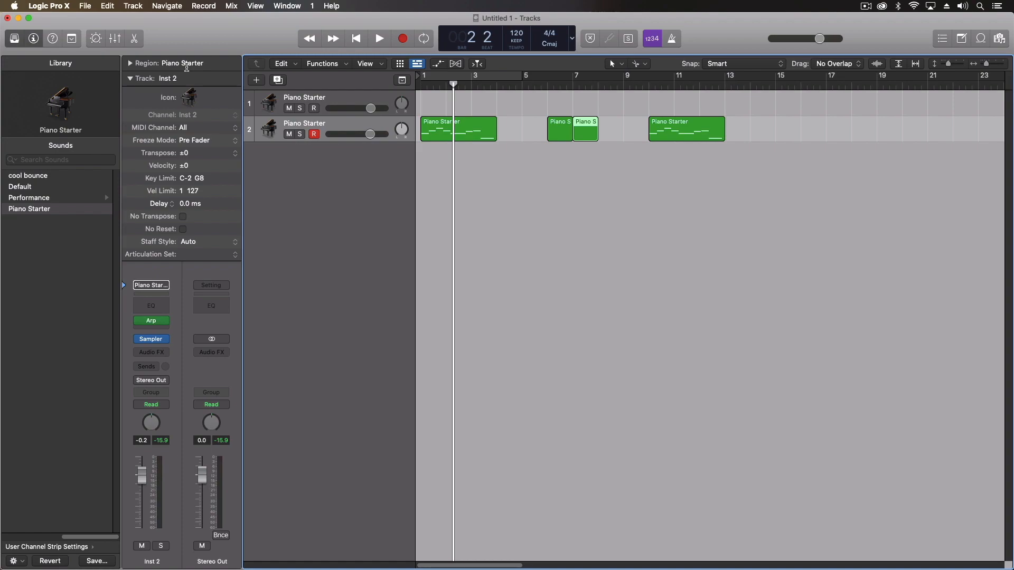
Close the Mixer and place the Tracks window on the left half of the screen
{"action": "key", "text": "2"}
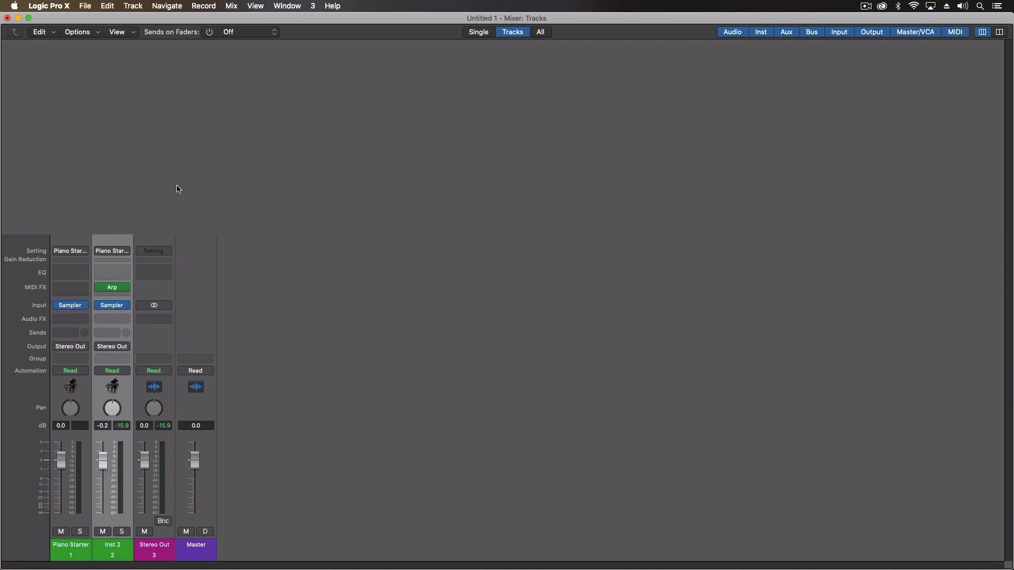
{"action": "key", "text": "super+w"}
{"action": "left_click_drag", "start_coordinate": [226, 47], "coordinate": [203, 25]}
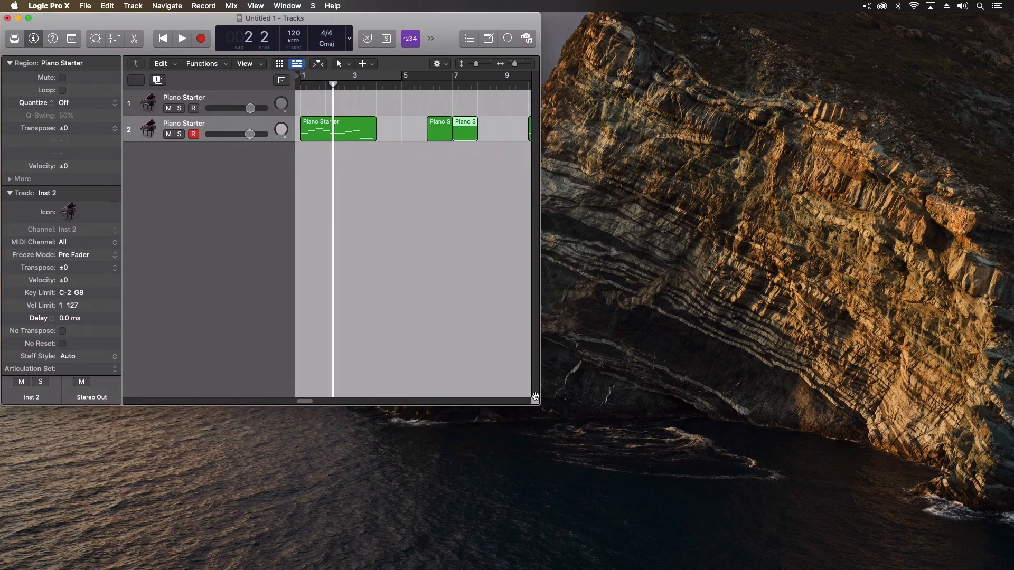
{"action": "left_click_drag", "start_coordinate": [534, 396], "coordinate": [495, 568]}
Hide the Inspector and narrow the track headers area
{"action": "left_click", "coordinate": [33, 40]}
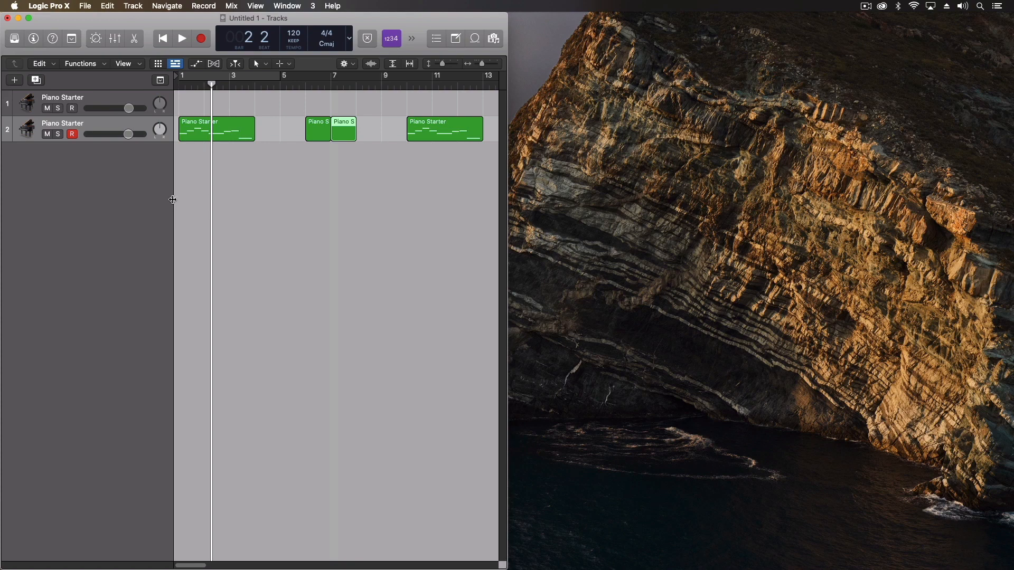
{"action": "left_click_drag", "start_coordinate": [172, 199], "coordinate": [97, 200]}
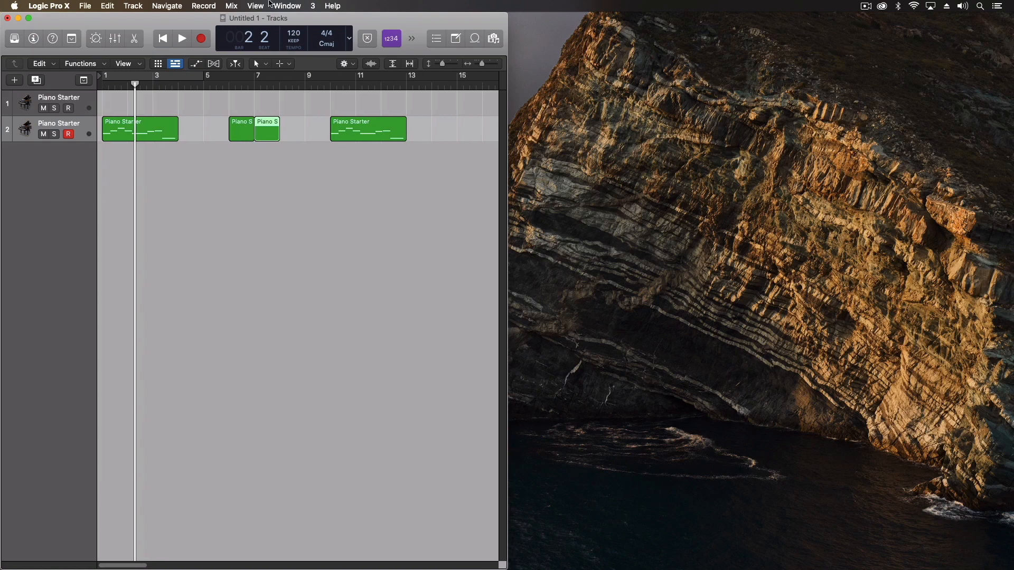
{"action": "left_click", "coordinate": [262, 4]}
{"action": "mouse_move", "coordinate": [286, 6]}
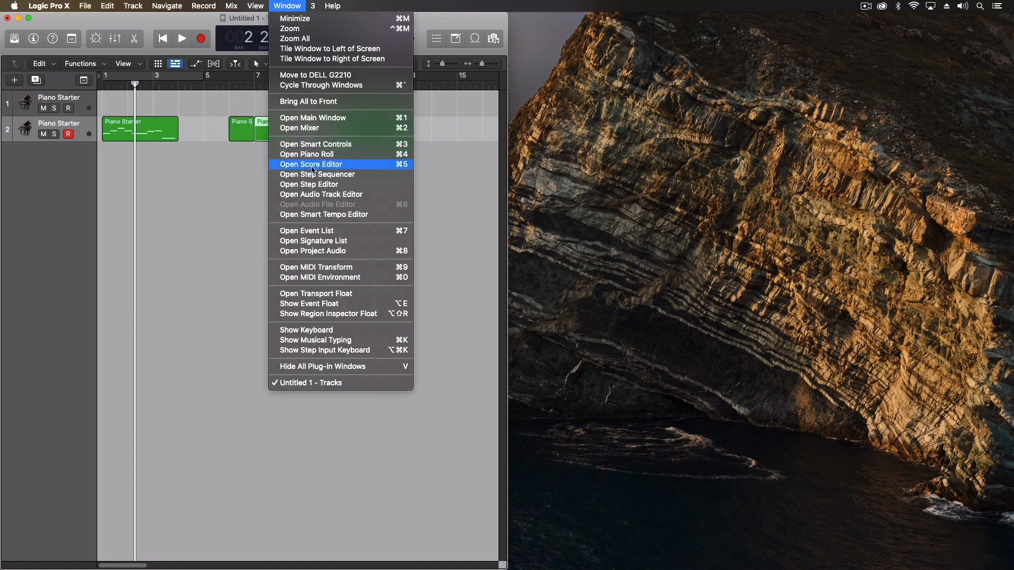
Open the Score Editor and size it to fill the right half of the screen
{"action": "left_click", "coordinate": [310, 165]}
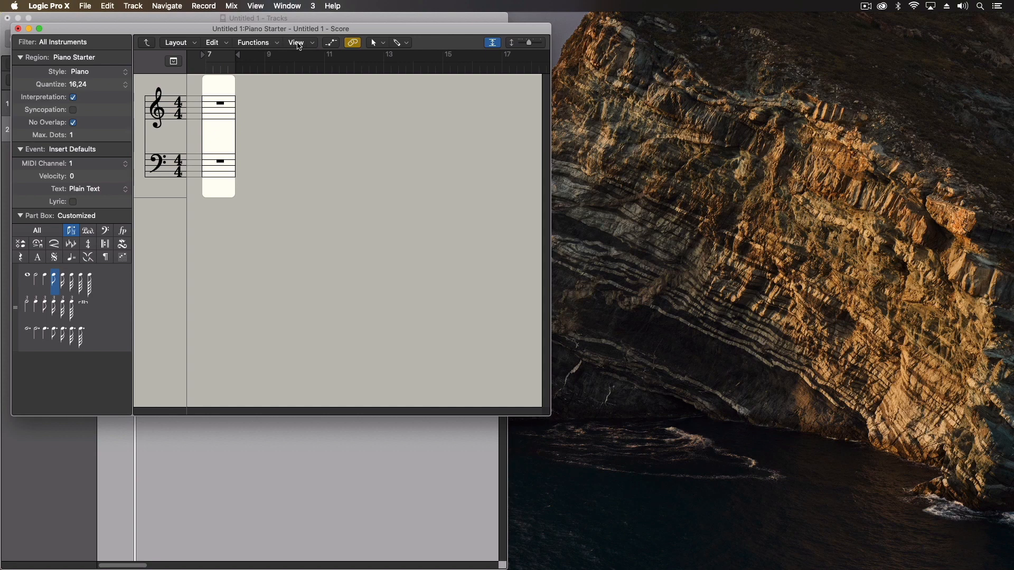
{"action": "left_click_drag", "start_coordinate": [205, 34], "coordinate": [667, 23]}
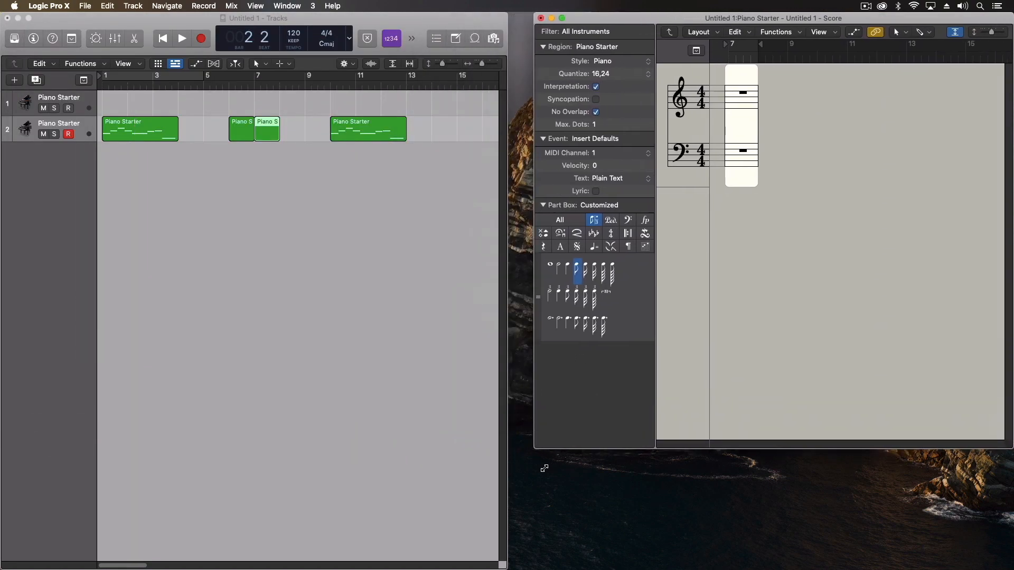
{"action": "left_click_drag", "start_coordinate": [475, 405], "coordinate": [510, 568]}
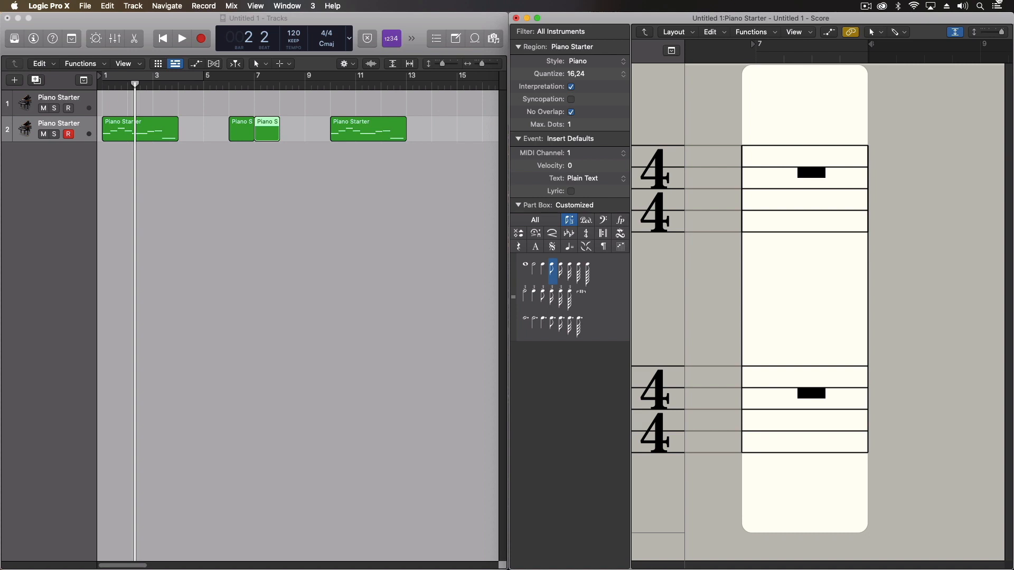
Set the score to Page View with adjusted zoom, then recall screenset 1
{"action": "left_click_drag", "start_coordinate": [1001, 32], "coordinate": [986, 32]}
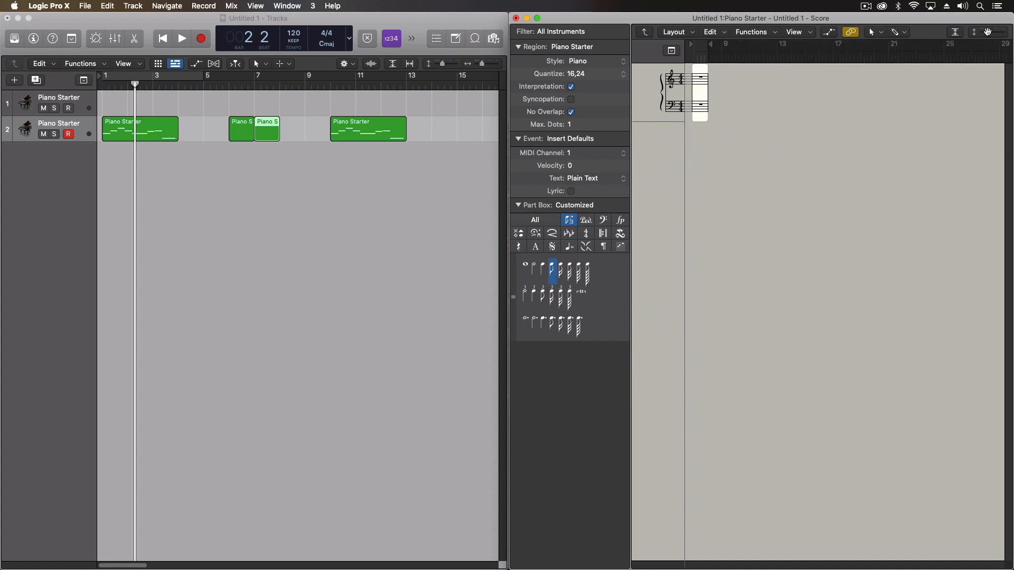
{"action": "left_click", "coordinate": [798, 35]}
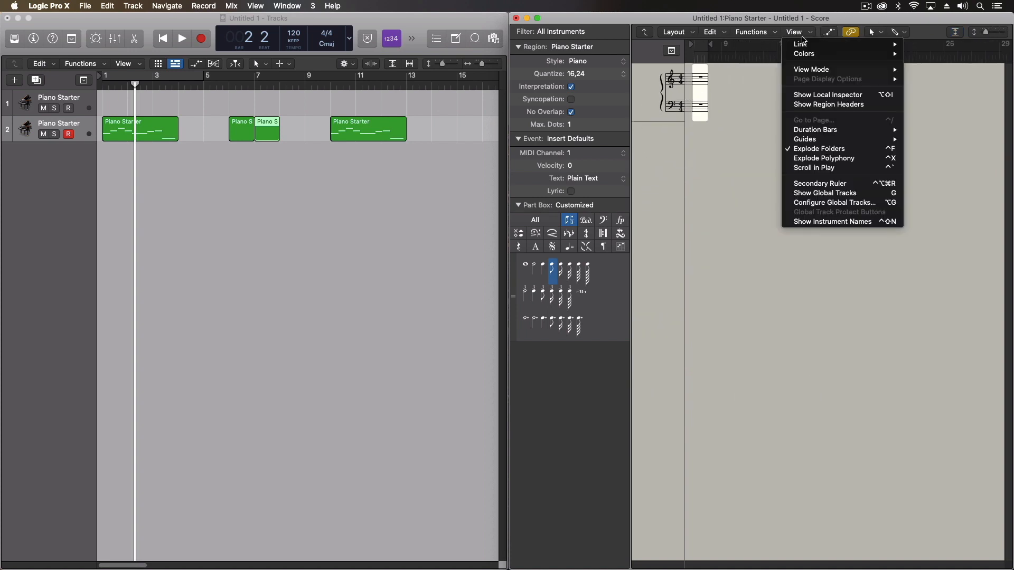
{"action": "mouse_move", "coordinate": [815, 72]}
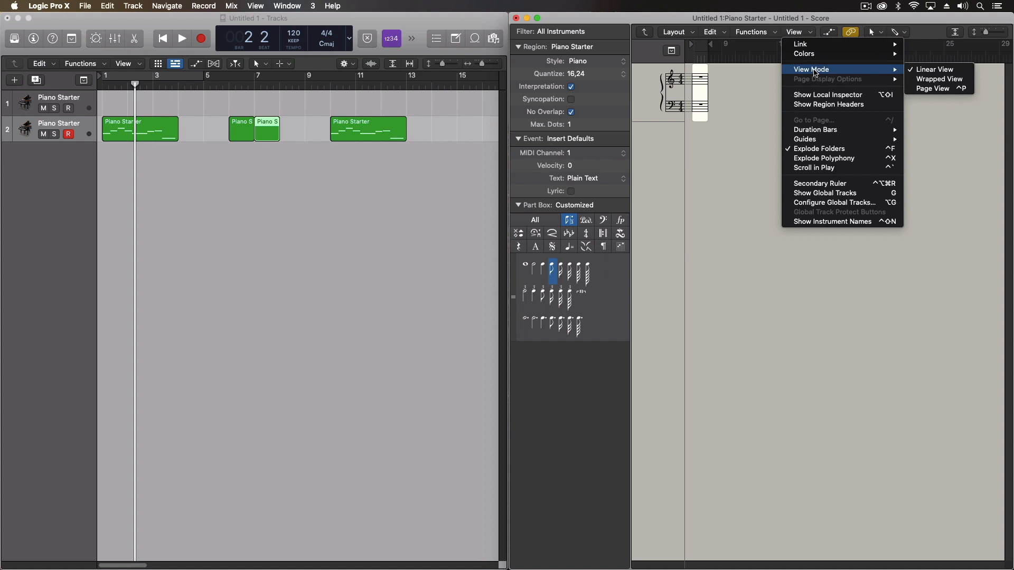
{"action": "left_click", "coordinate": [953, 89]}
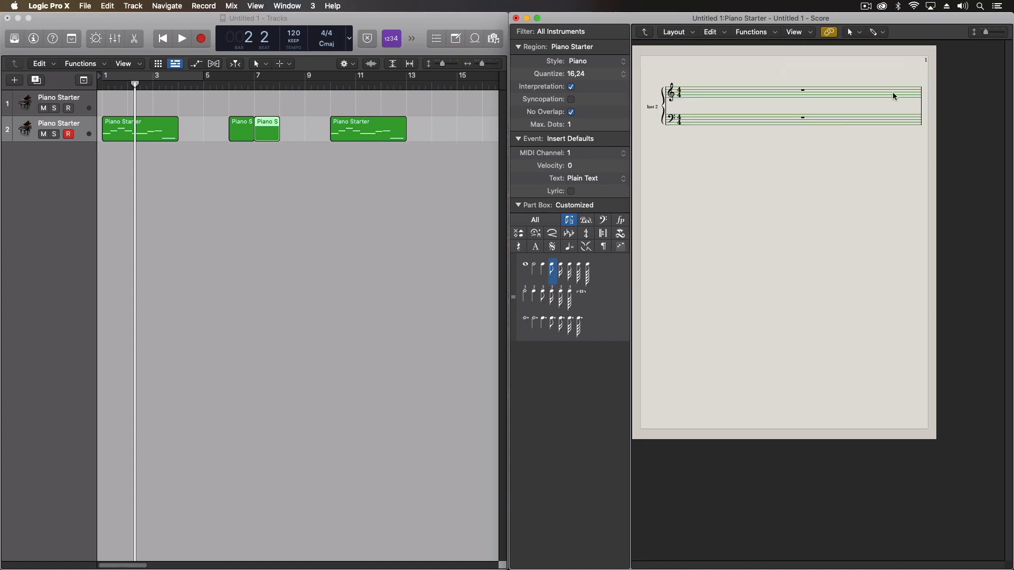
{"action": "left_click_drag", "start_coordinate": [985, 32], "coordinate": [985, 32]}
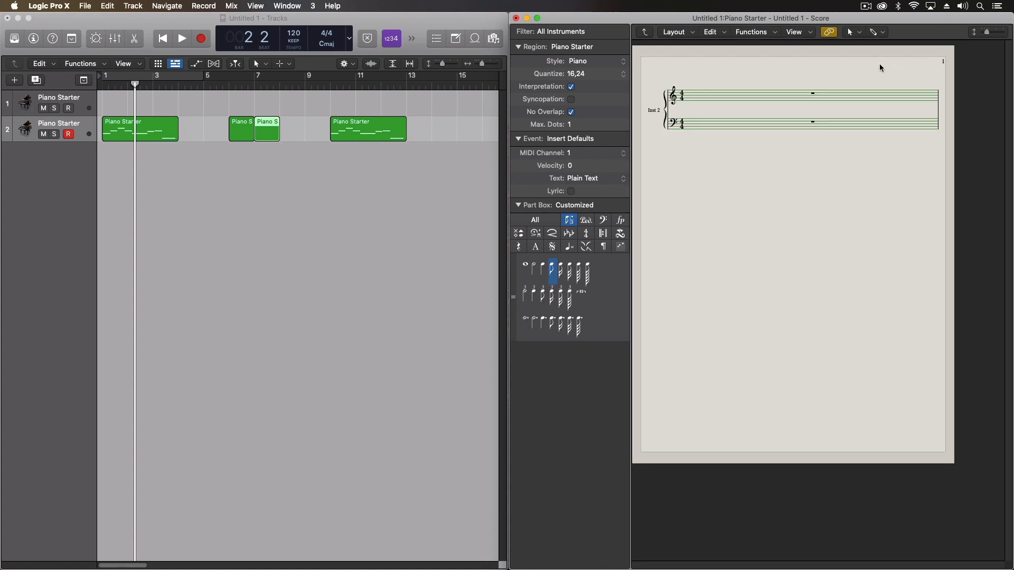
{"action": "key", "text": "1"}
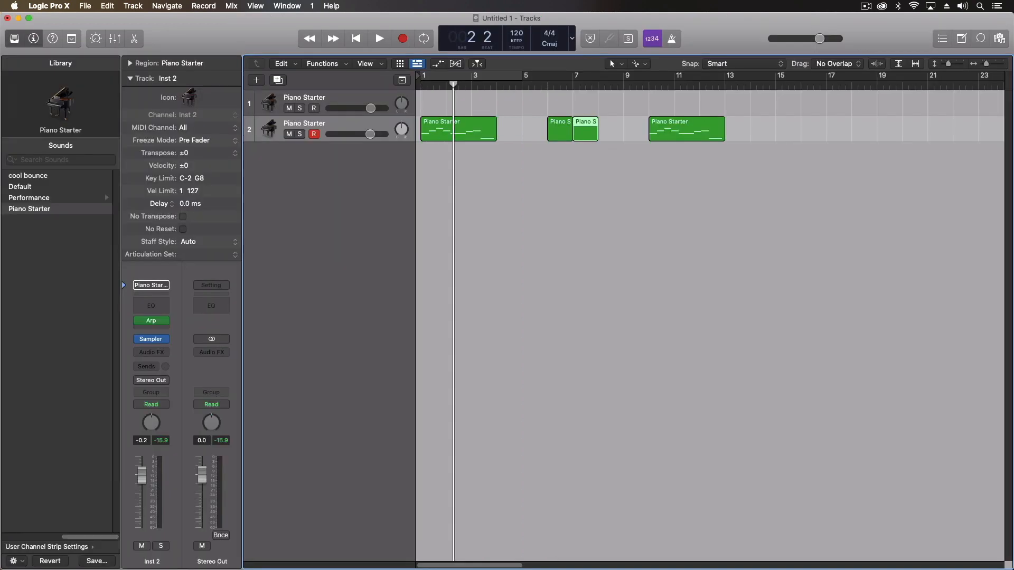
Check screensets 2 and 3, then in screenset 7 move the Tracks window lower right and narrow it
{"action": "key", "text": "2"}
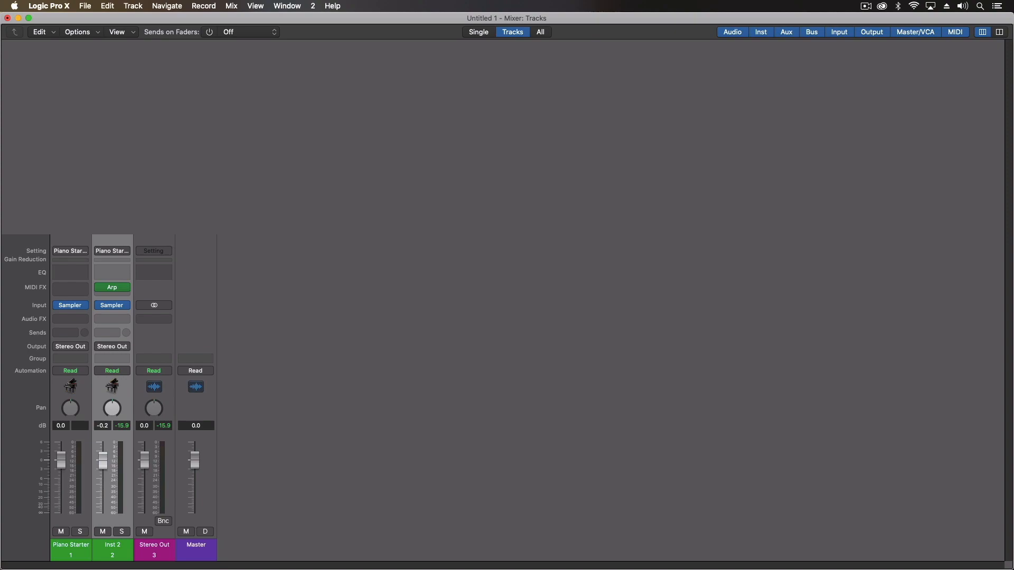
{"action": "key", "text": "3"}
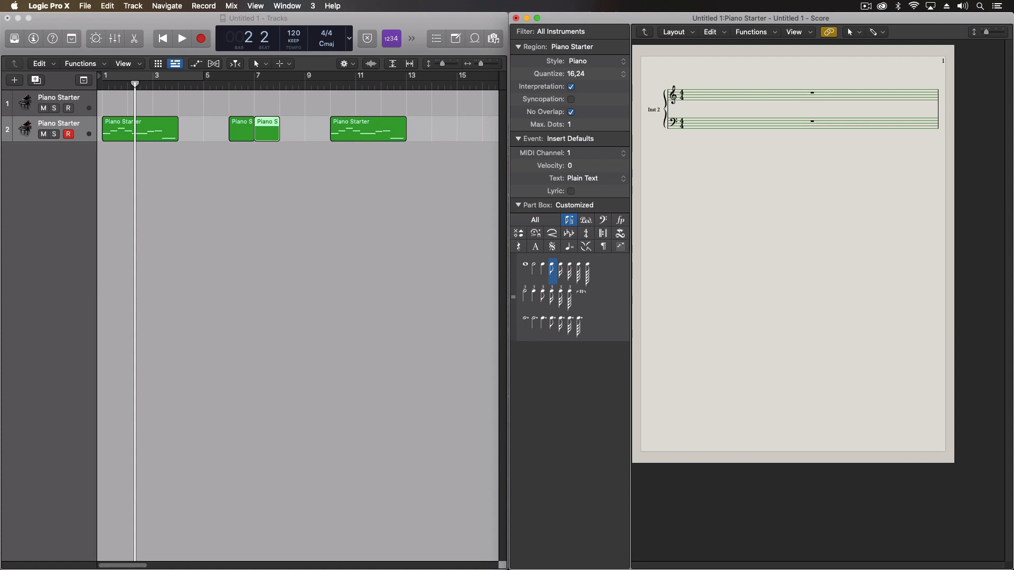
{"action": "key", "text": "7"}
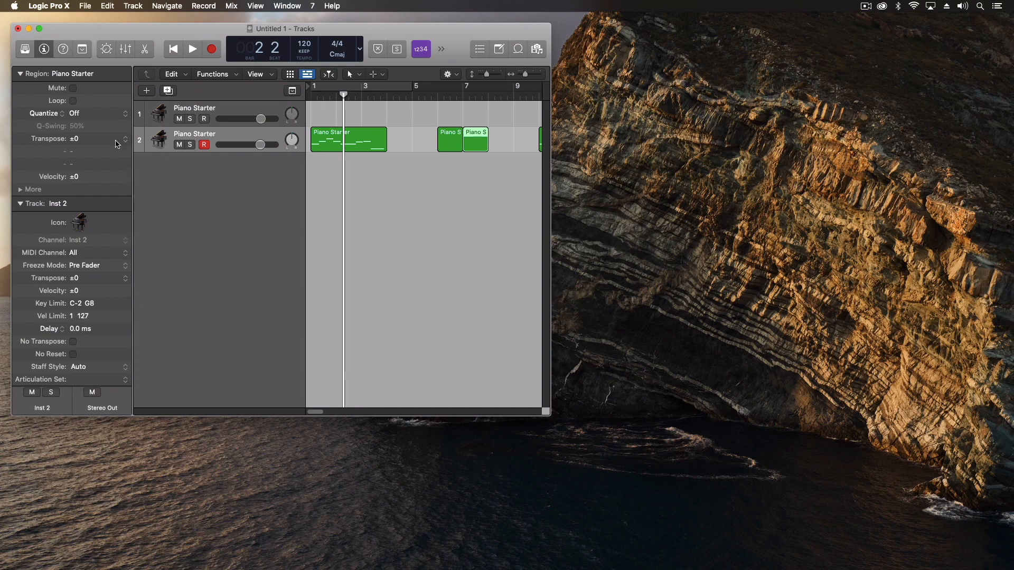
{"action": "left_click_drag", "start_coordinate": [137, 38], "coordinate": [581, 163]}
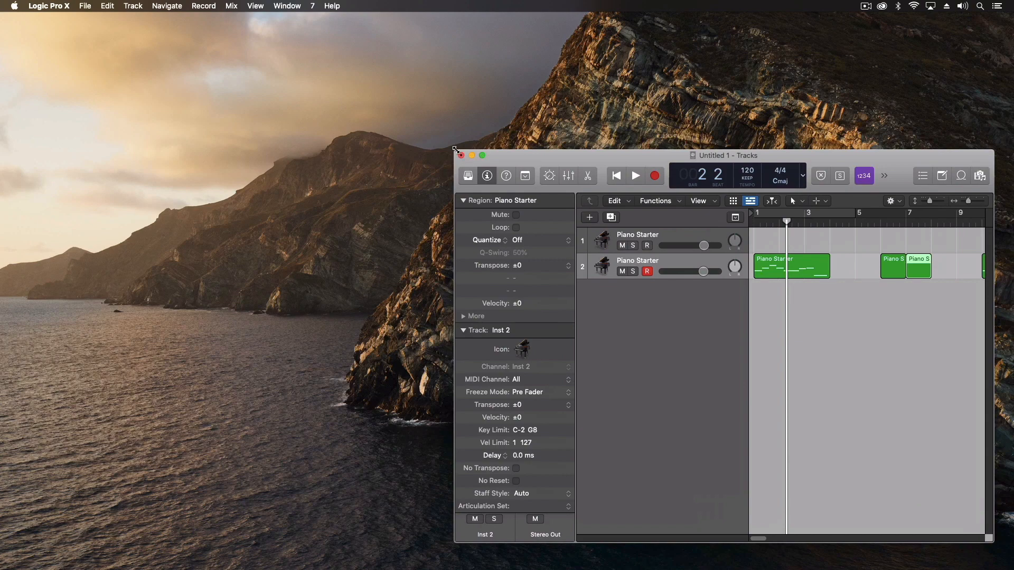
{"action": "left_click_drag", "start_coordinate": [455, 151], "coordinate": [689, 155]}
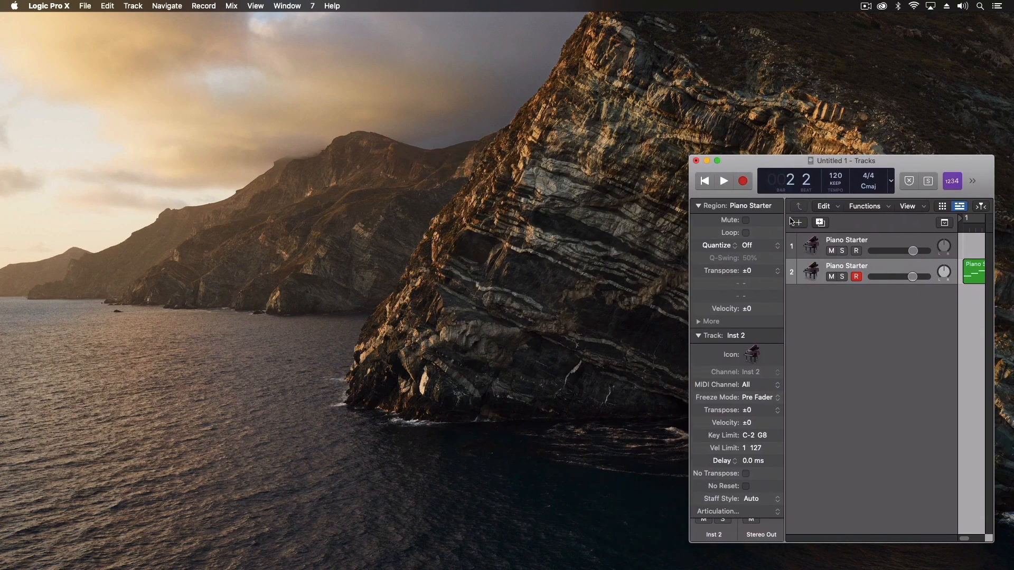
Cycle through screensets 1, 3, 2 and 7, then review the list of saved screensets
{"action": "key", "text": "1"}
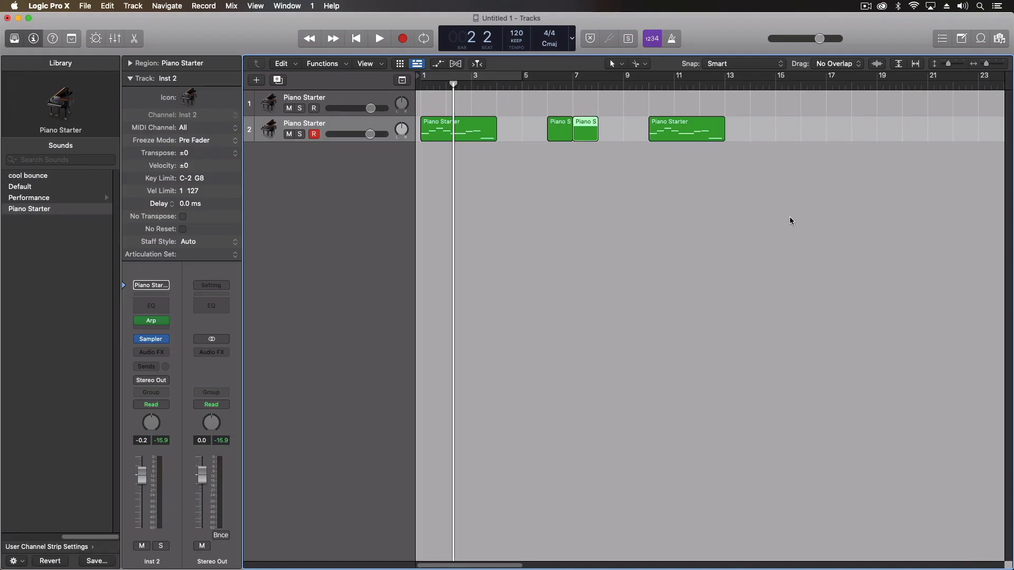
{"action": "key", "text": "3"}
{"action": "key", "text": "2"}
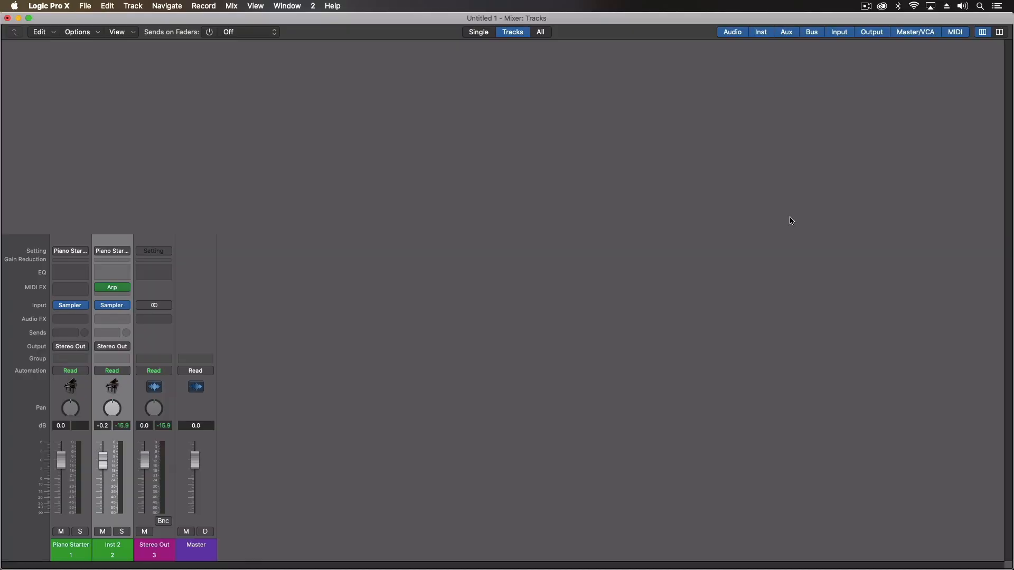
{"action": "key", "text": "7"}
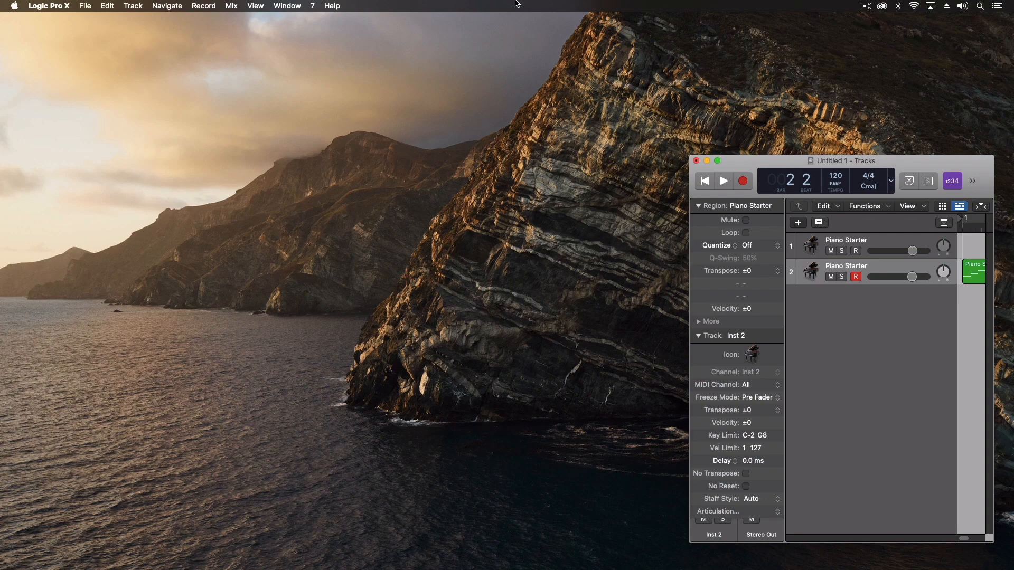
{"action": "left_click", "coordinate": [314, 6]}
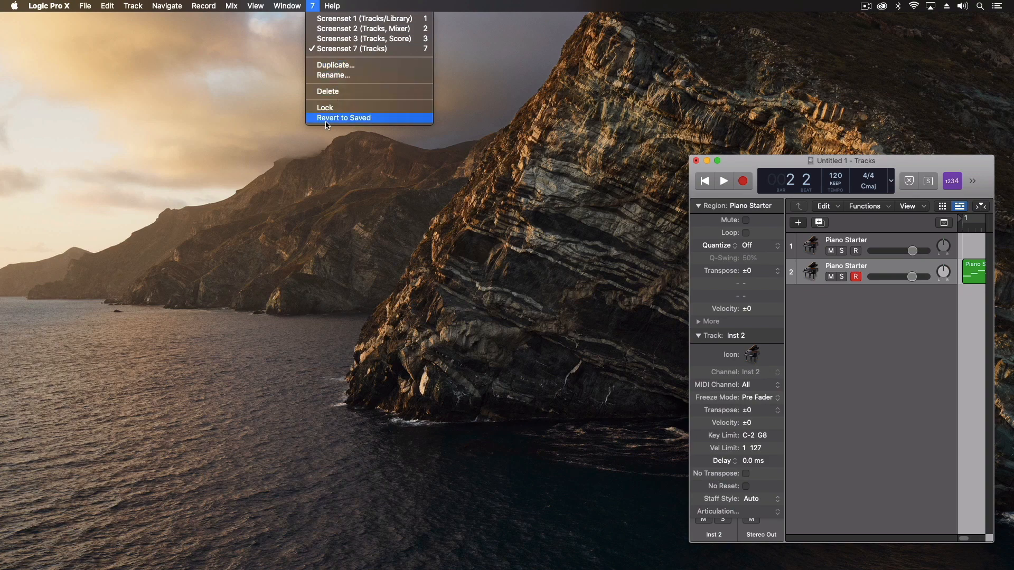
Dismiss the Screenset menu and recall screenset 1 (Tracks/Library) with the 1 key
{"action": "left_click", "coordinate": [314, 5]}
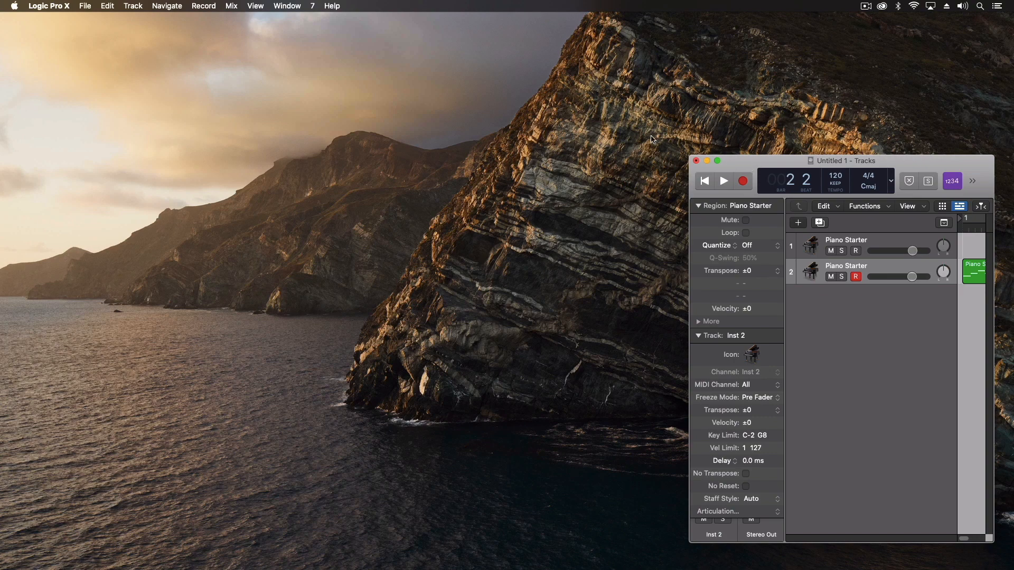
{"action": "key", "text": "1"}
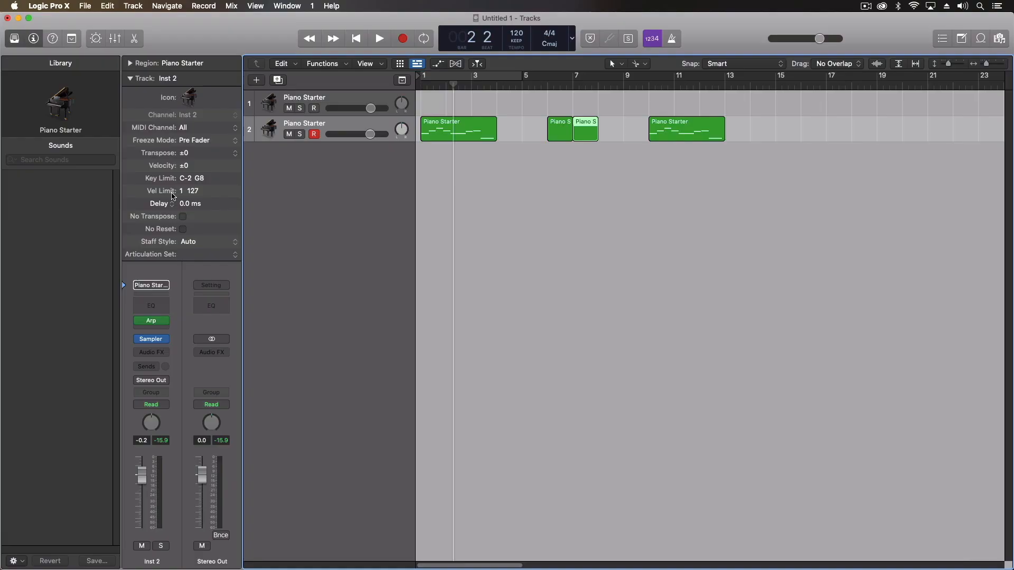
Collapse the Track section in the inspector, leaving only the Region and Track headings visible
{"action": "left_click", "coordinate": [131, 79]}
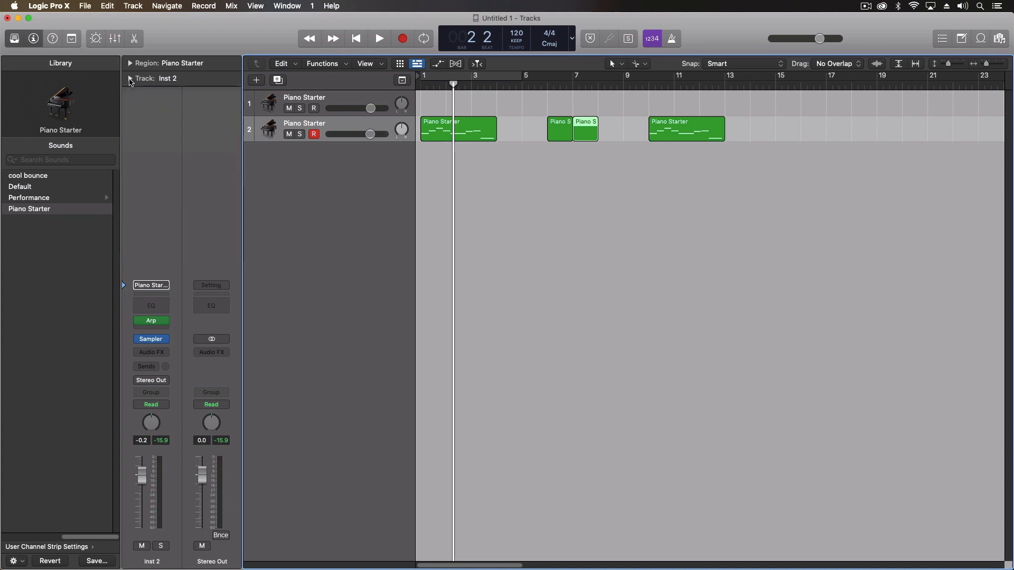